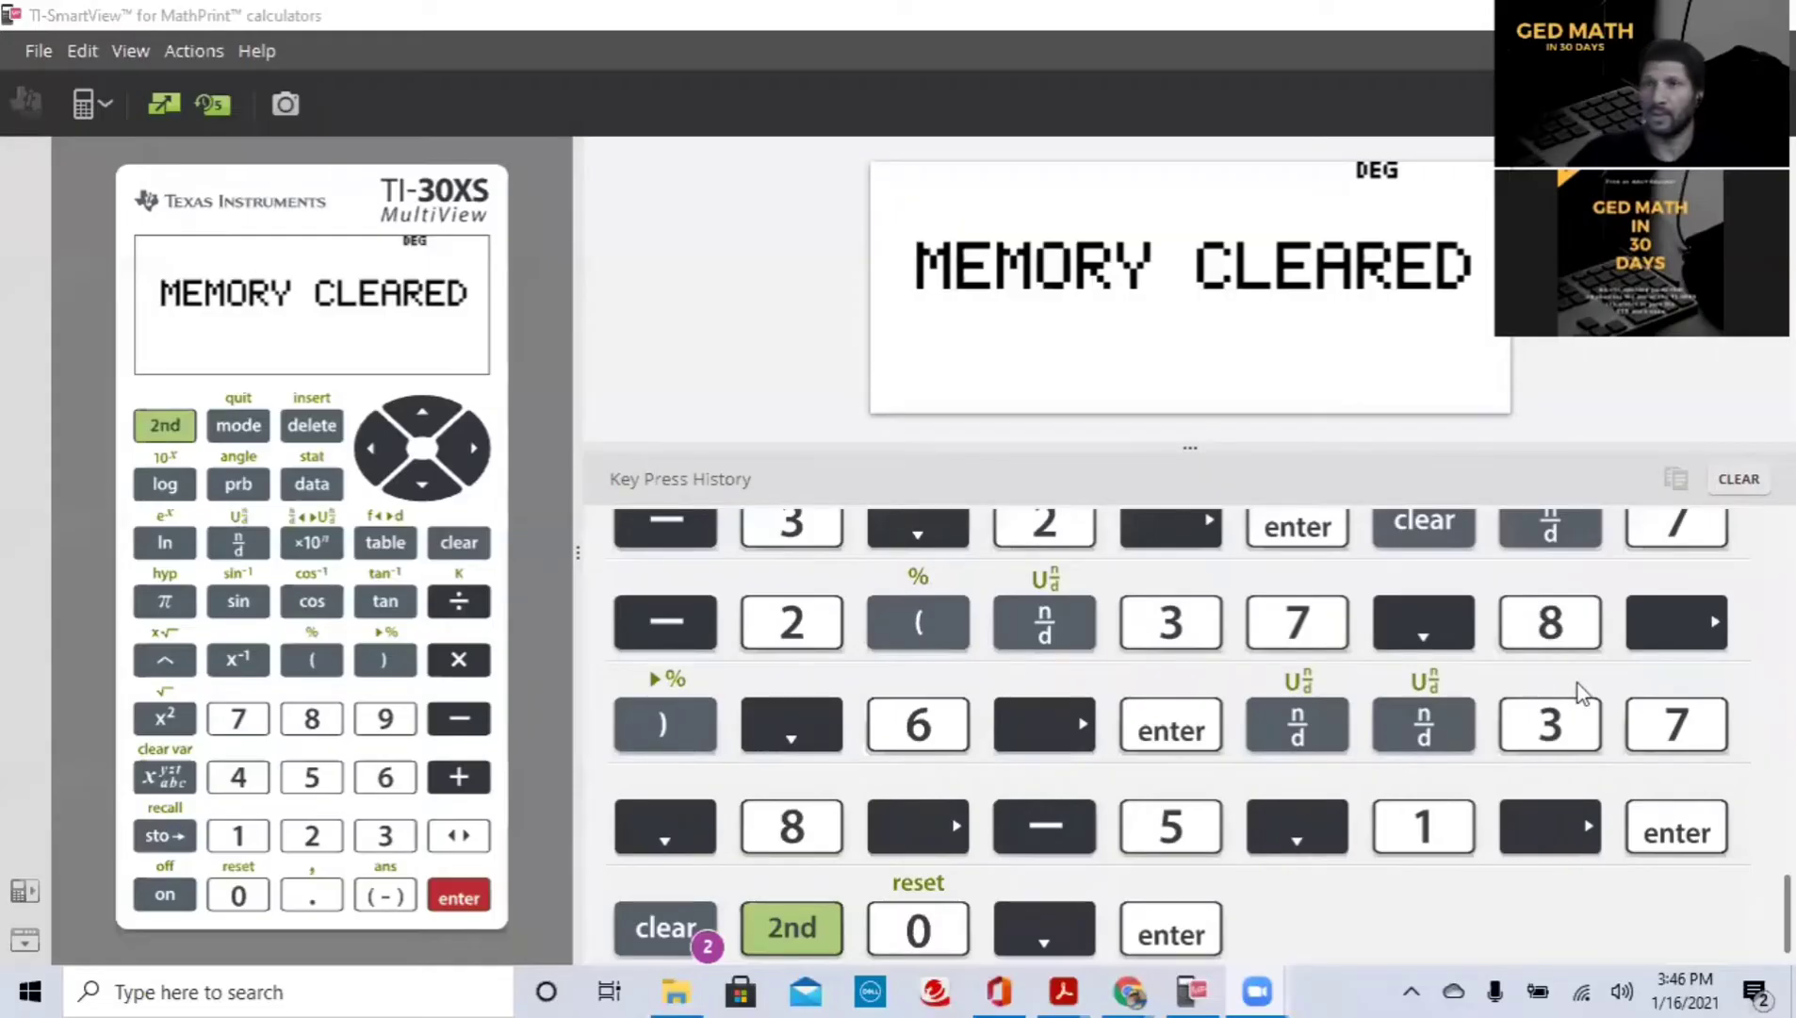
Step: Clear the MEMORY CLEARED message and dismiss the Trend Micro antivirus pop-up
left_click(459, 543)
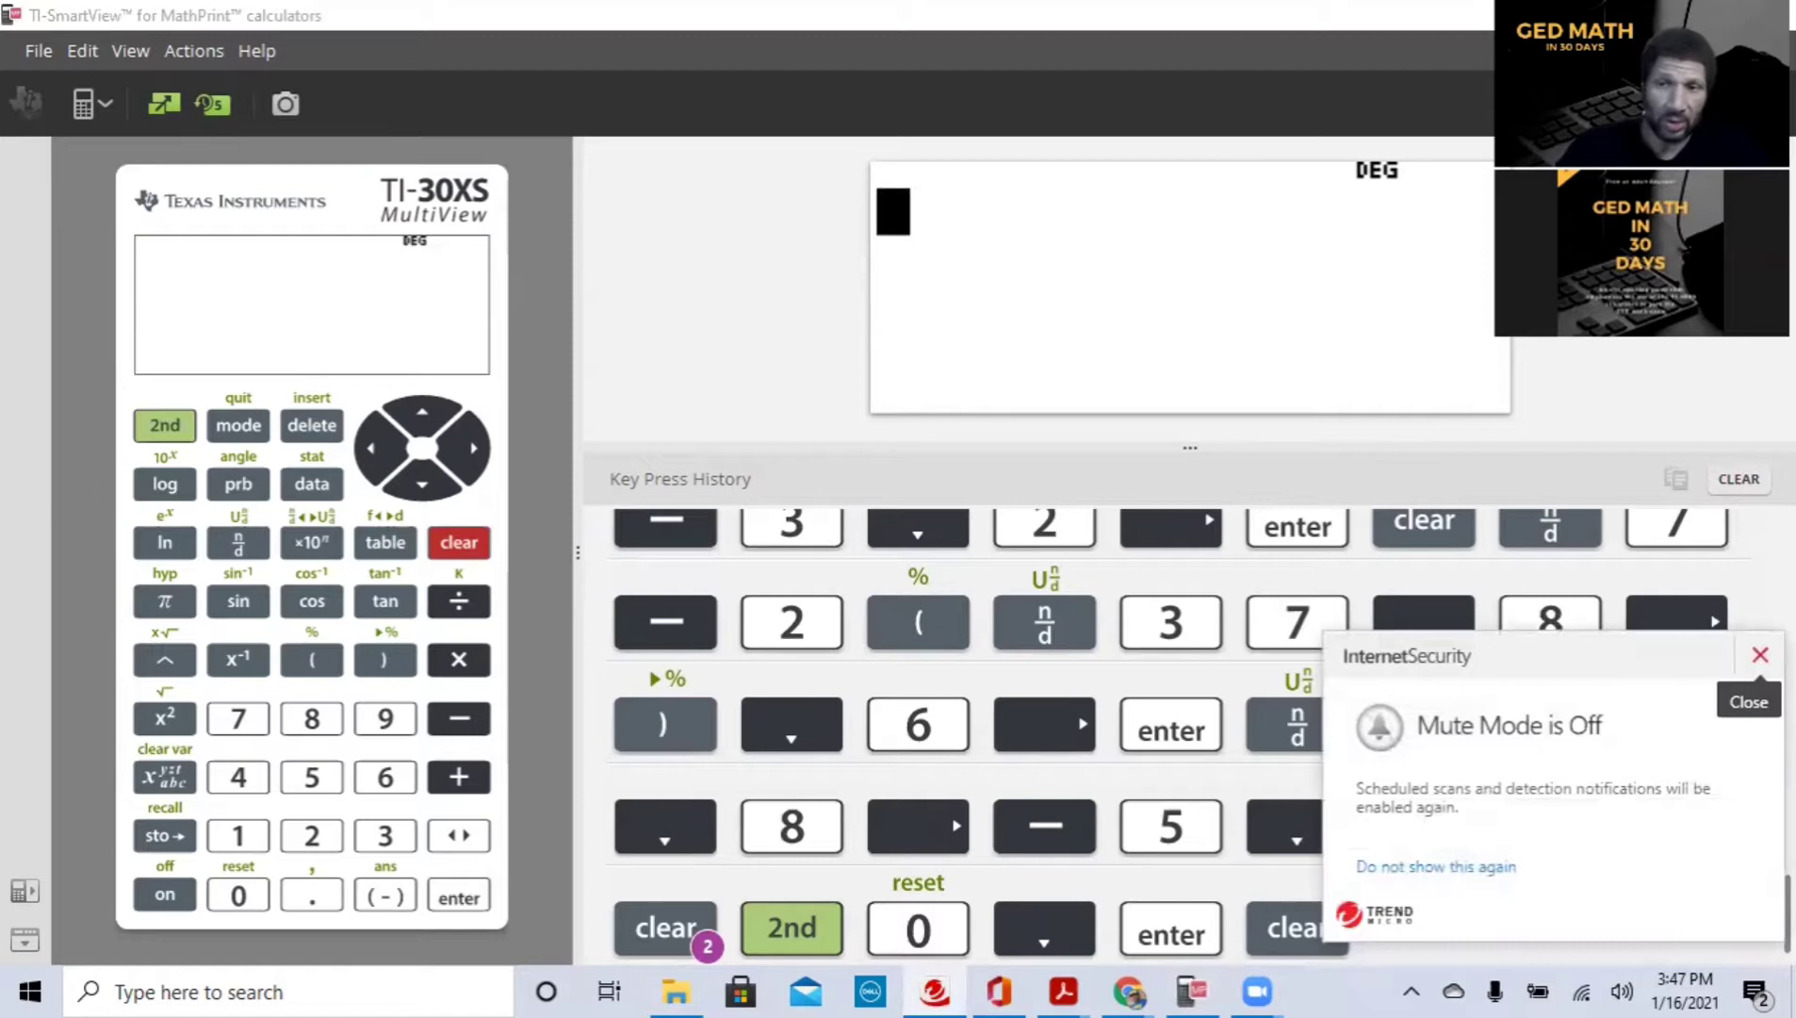
left_click(1759, 655)
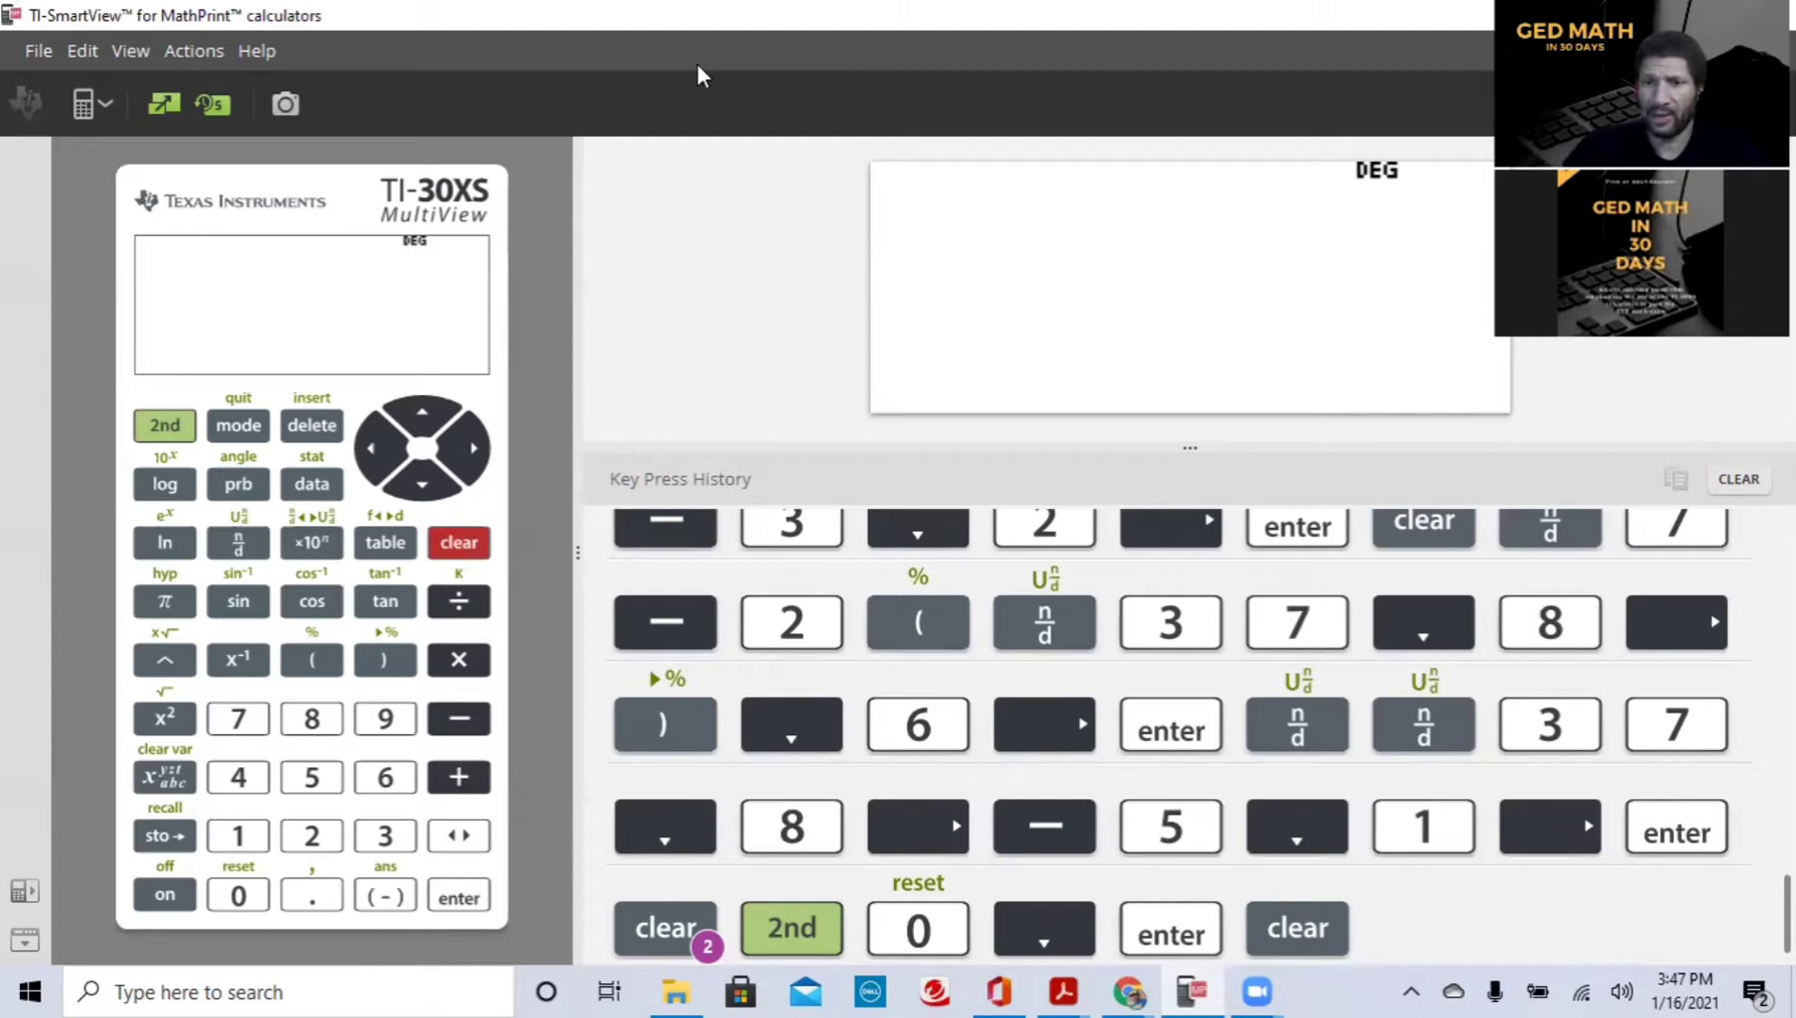
Step: Clear the Key Press History and confirm the CLEAR prompt
left_click(1738, 479)
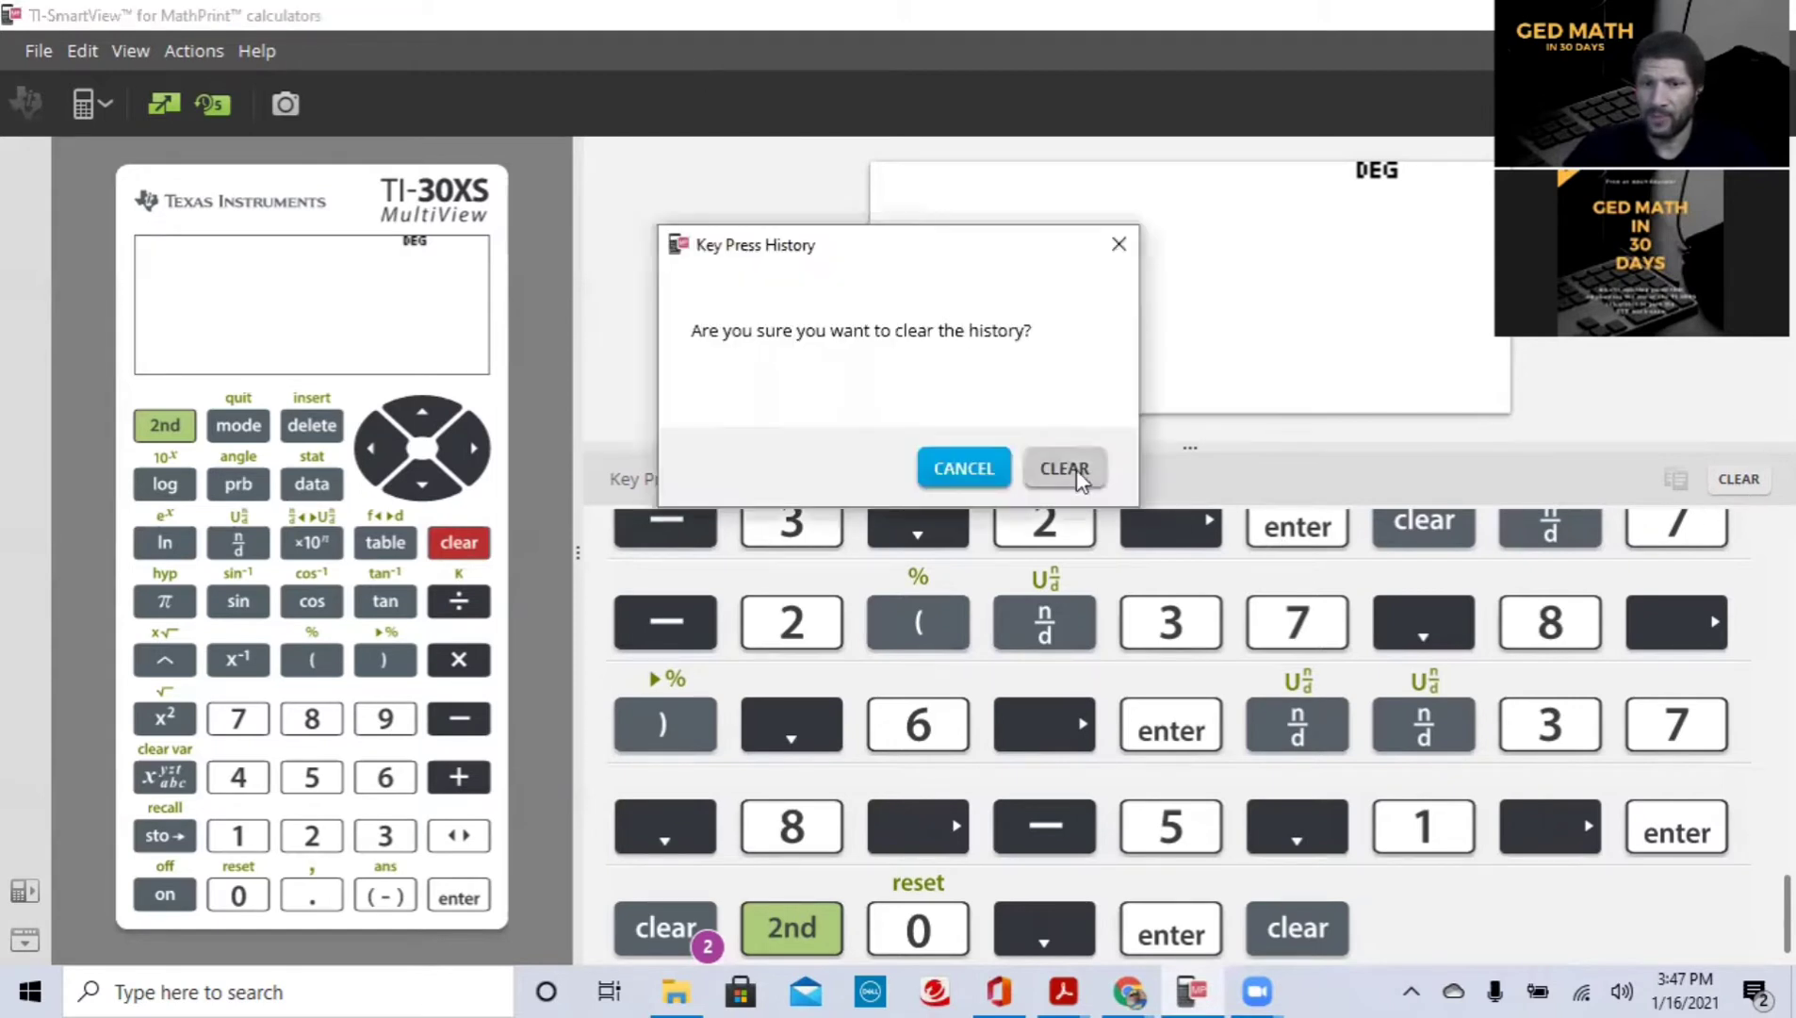
left_click(1037, 465)
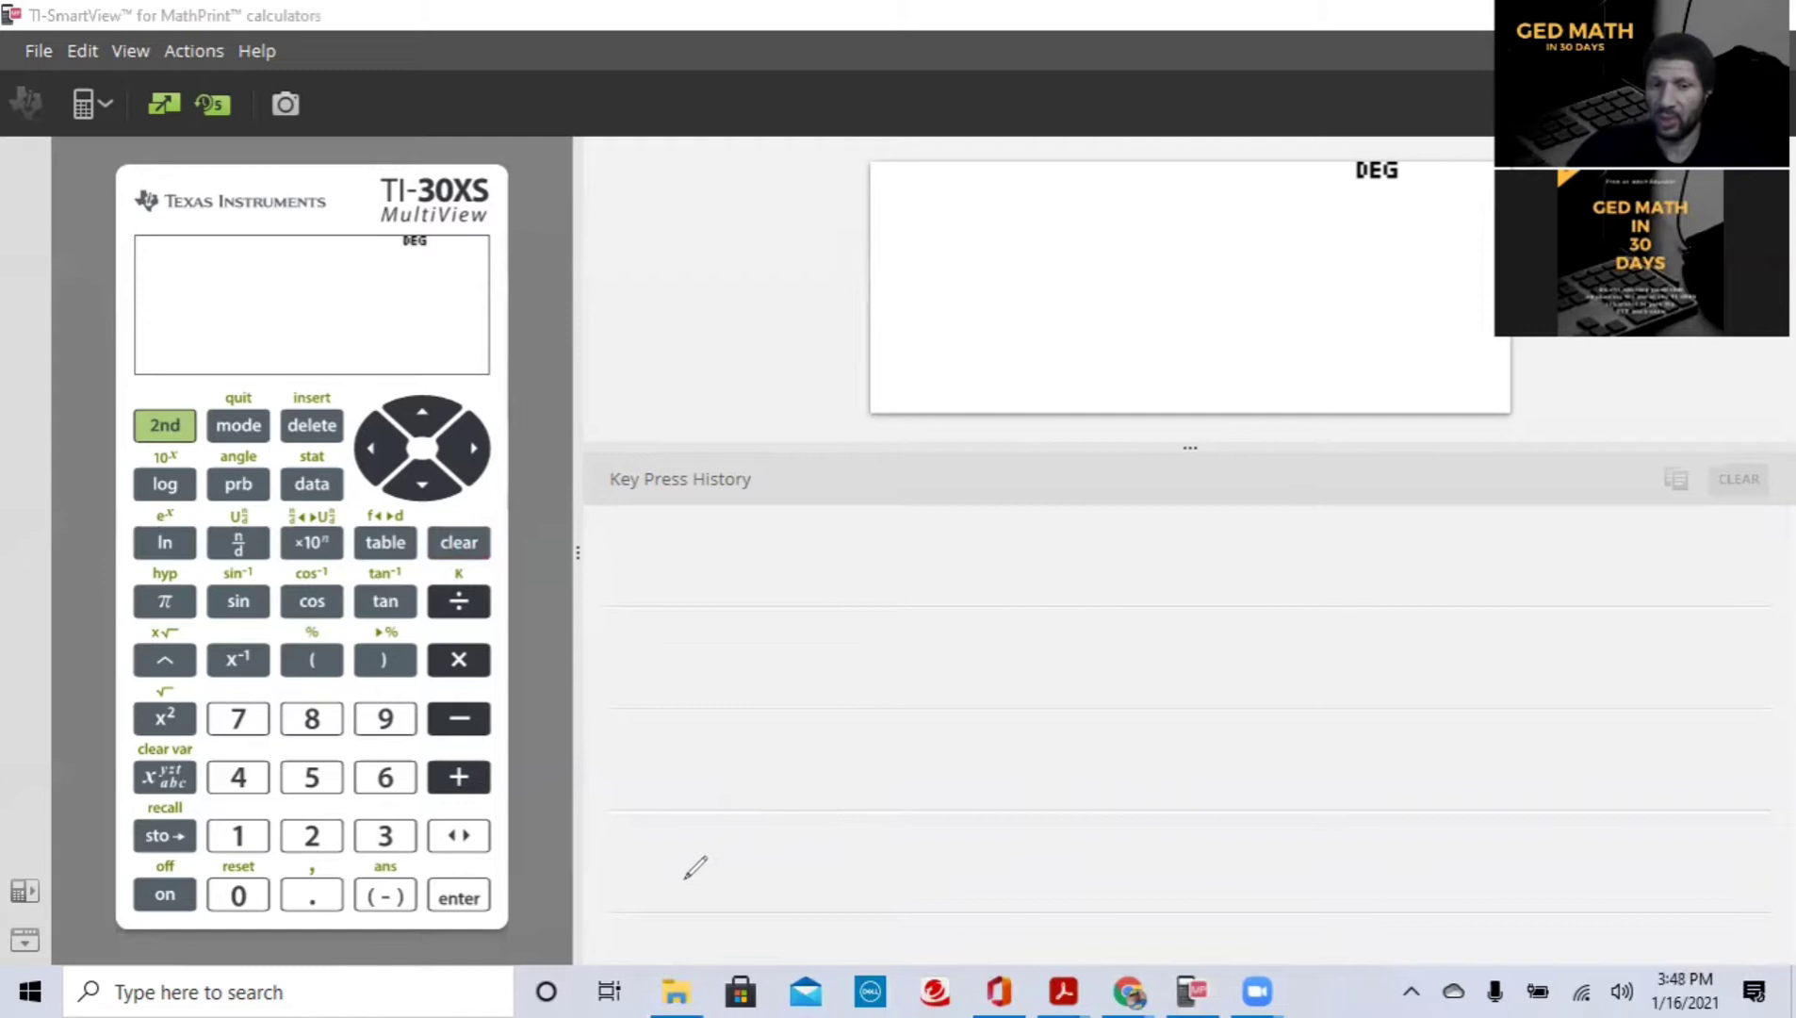
Step: Handwrite the temperatures 29, 31, 28, 32, 29, 27 + 55 across the history area
mouse_move(684, 865)
left_mouse_down()
mouse_move(687, 890)
mouse_move(714, 859)
mouse_move(713, 890)
left_mouse_up()
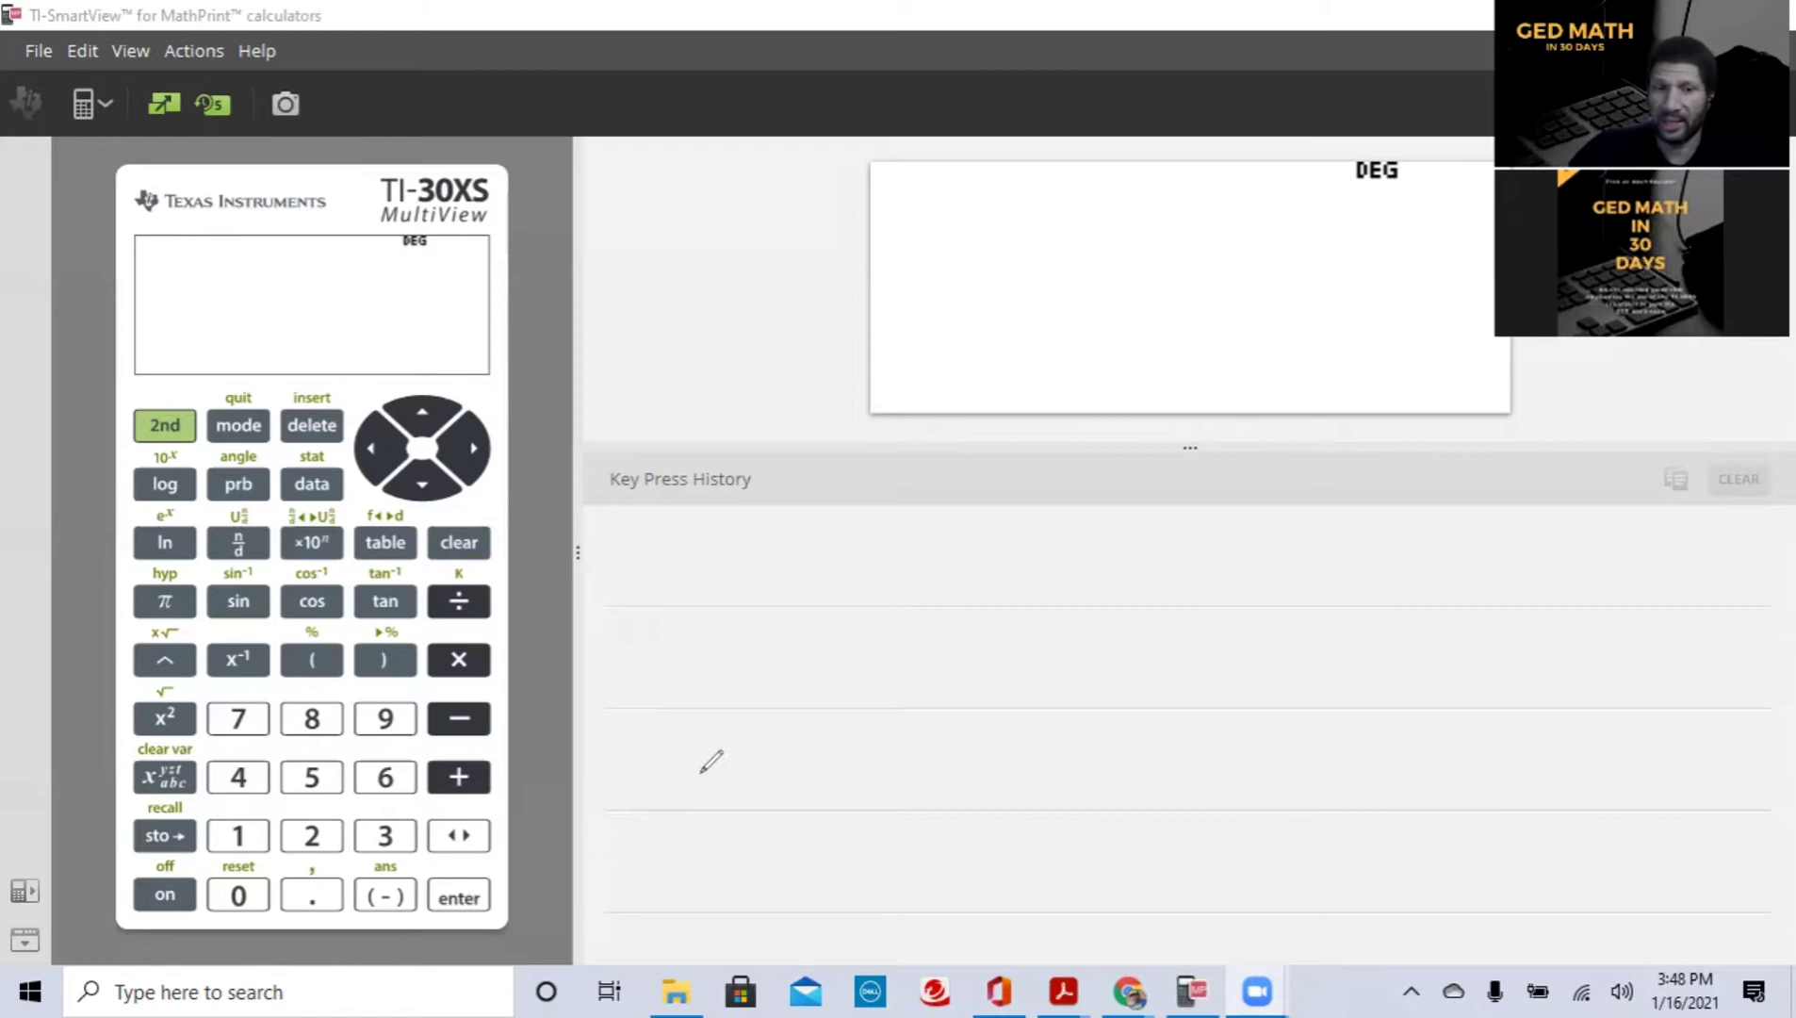
mouse_move(676, 831)
left_mouse_down()
mouse_move(721, 830)
mouse_move(738, 864)
mouse_move(769, 887)
left_mouse_up()
mouse_move(800, 810)
left_mouse_down()
mouse_move(801, 840)
mouse_move(868, 865)
mouse_move(939, 826)
mouse_move(944, 802)
mouse_move(992, 860)
left_mouse_up()
mouse_move(1001, 794)
left_mouse_down()
mouse_move(1004, 816)
mouse_move(1072, 807)
mouse_move(1115, 835)
mouse_move(1168, 805)
left_mouse_up()
mouse_move(1197, 745)
left_mouse_down()
mouse_move(1180, 759)
mouse_move(1198, 803)
mouse_move(1239, 826)
left_mouse_up()
mouse_move(1281, 741)
left_mouse_down()
mouse_move(1338, 733)
mouse_move(1344, 761)
mouse_move(1416, 733)
left_mouse_up()
mouse_move(1440, 708)
left_mouse_down()
mouse_move(1456, 729)
mouse_move(1433, 745)
left_mouse_up()
mouse_move(1442, 712)
left_mouse_down()
mouse_move(1492, 725)
mouse_move(1472, 741)
left_mouse_up()
left_click_drag(1477, 711, 1499, 705)
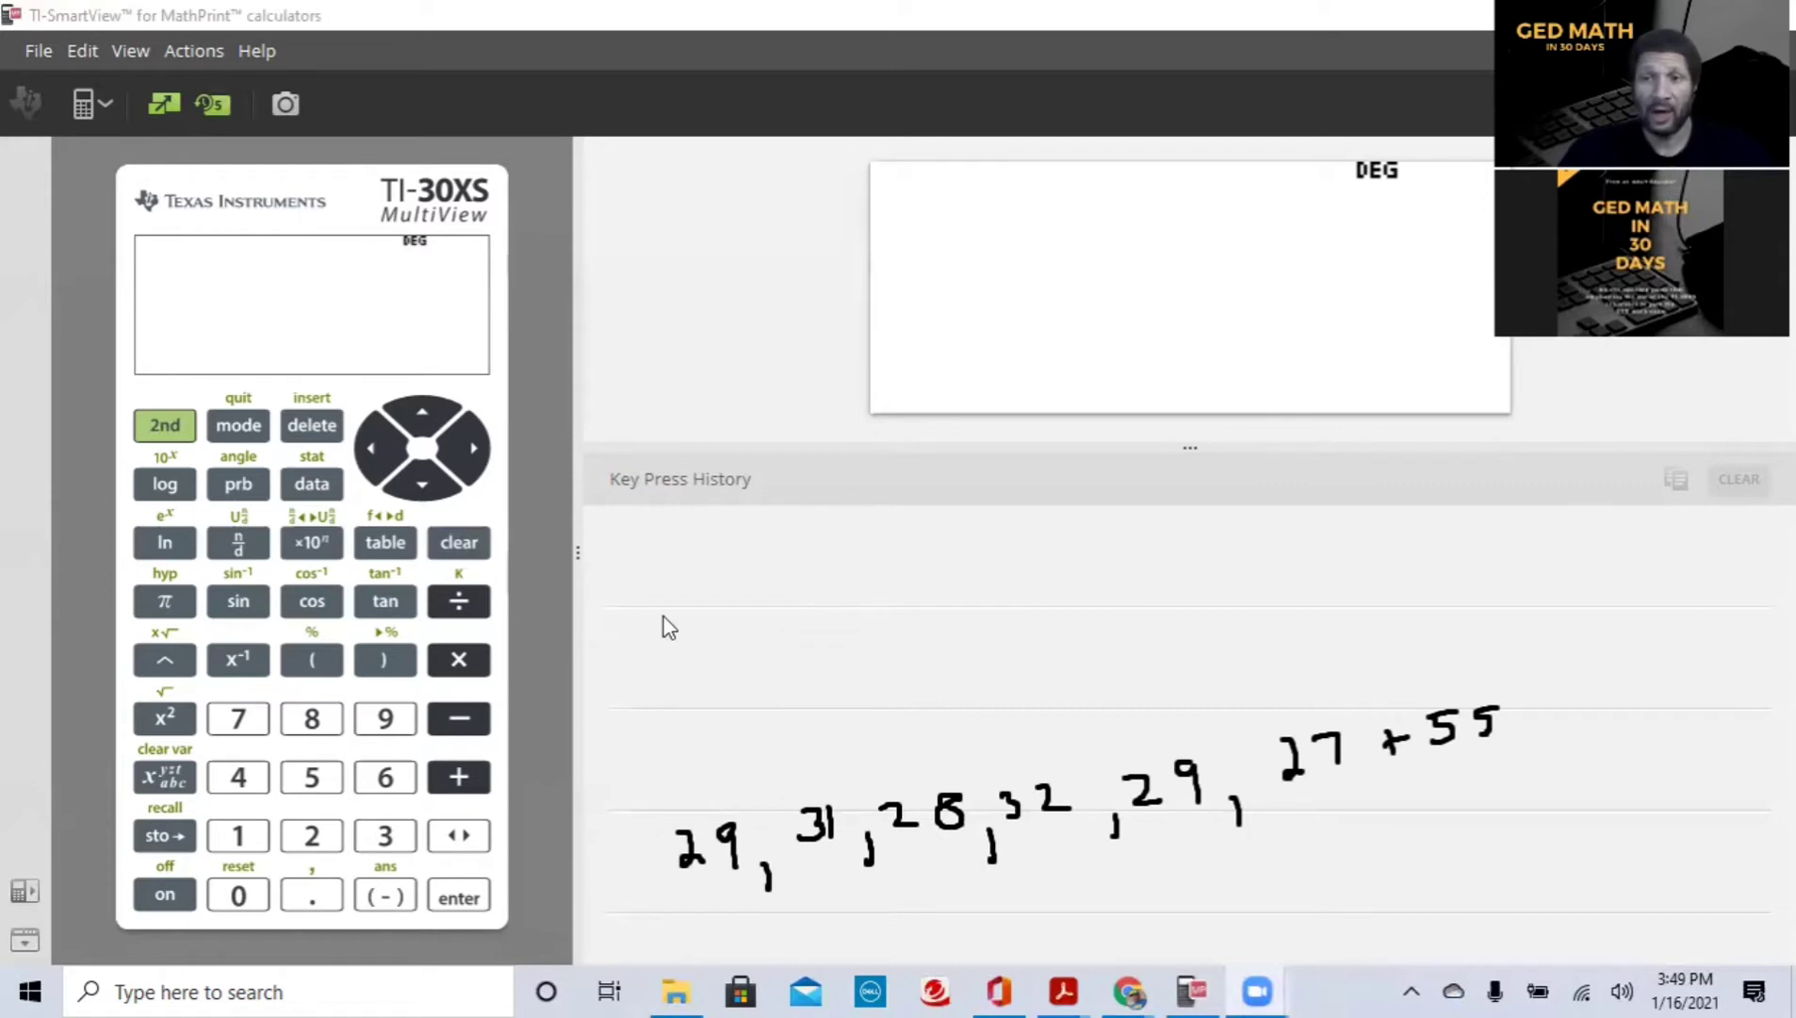
Step: Key in 29+31+28+32+29 on the calculator
left_click(312, 835)
left_click(387, 722)
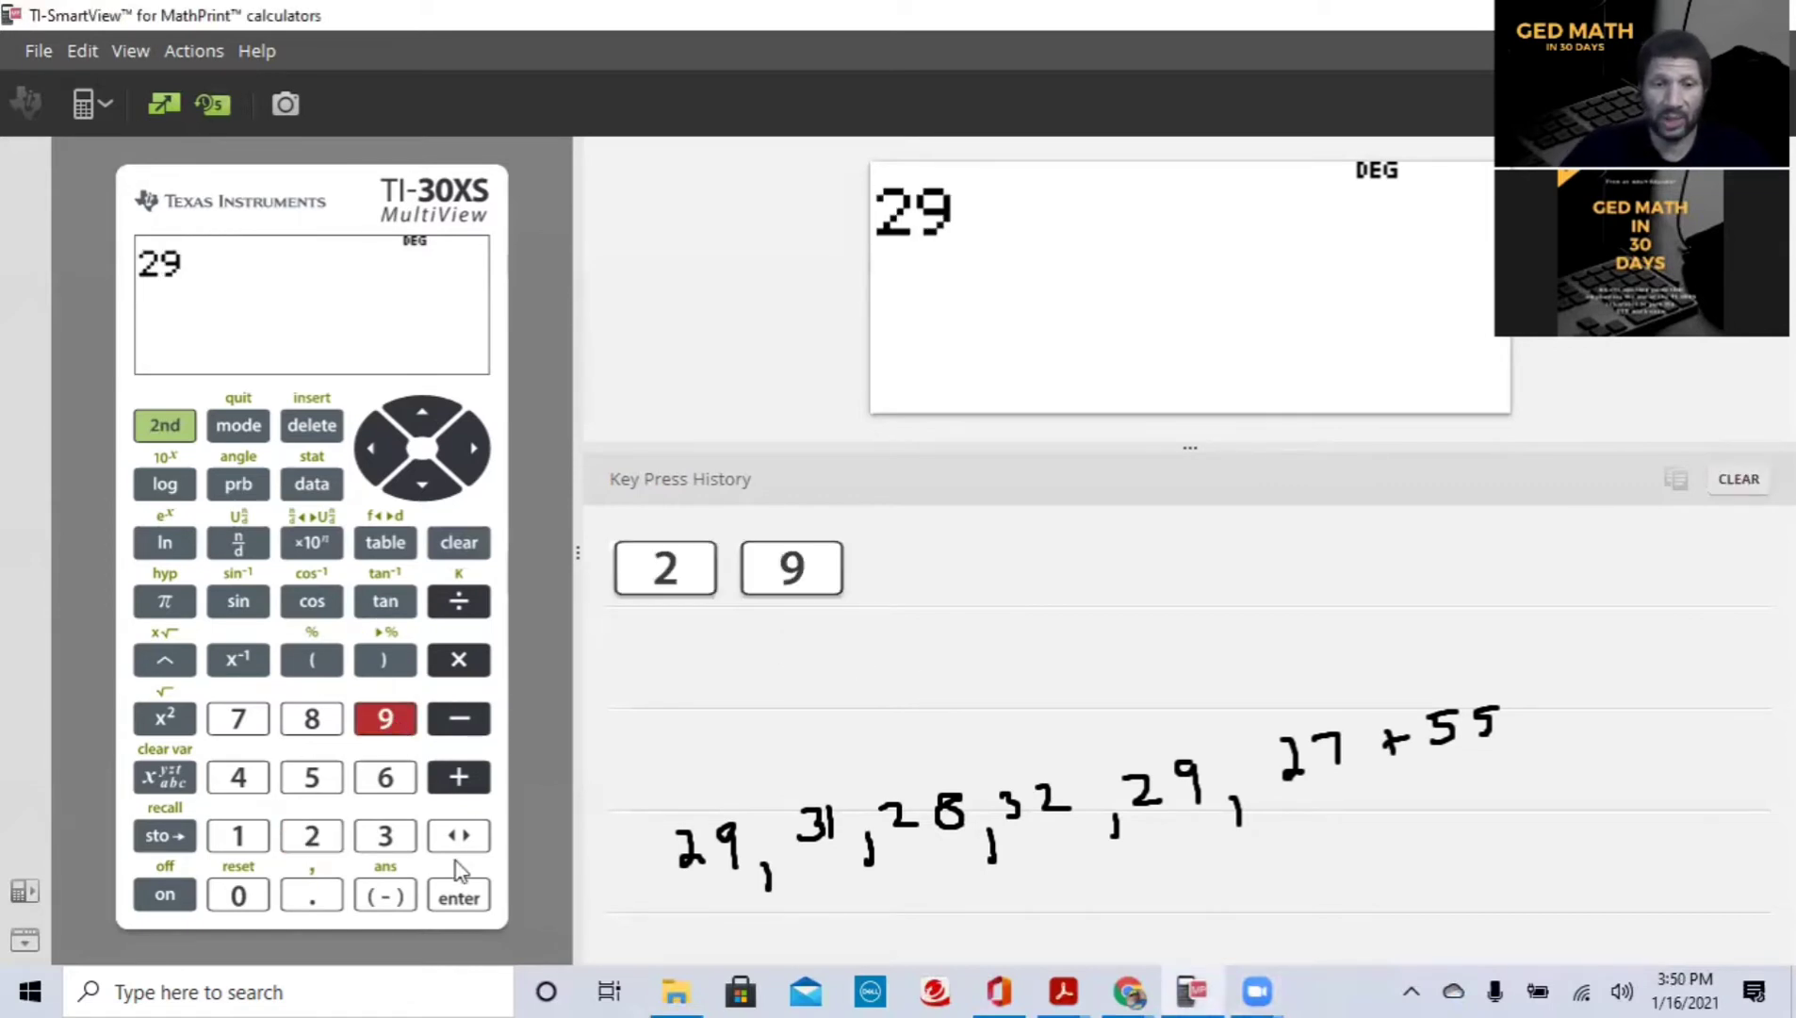
left_click(459, 777)
left_click(385, 837)
left_click(239, 835)
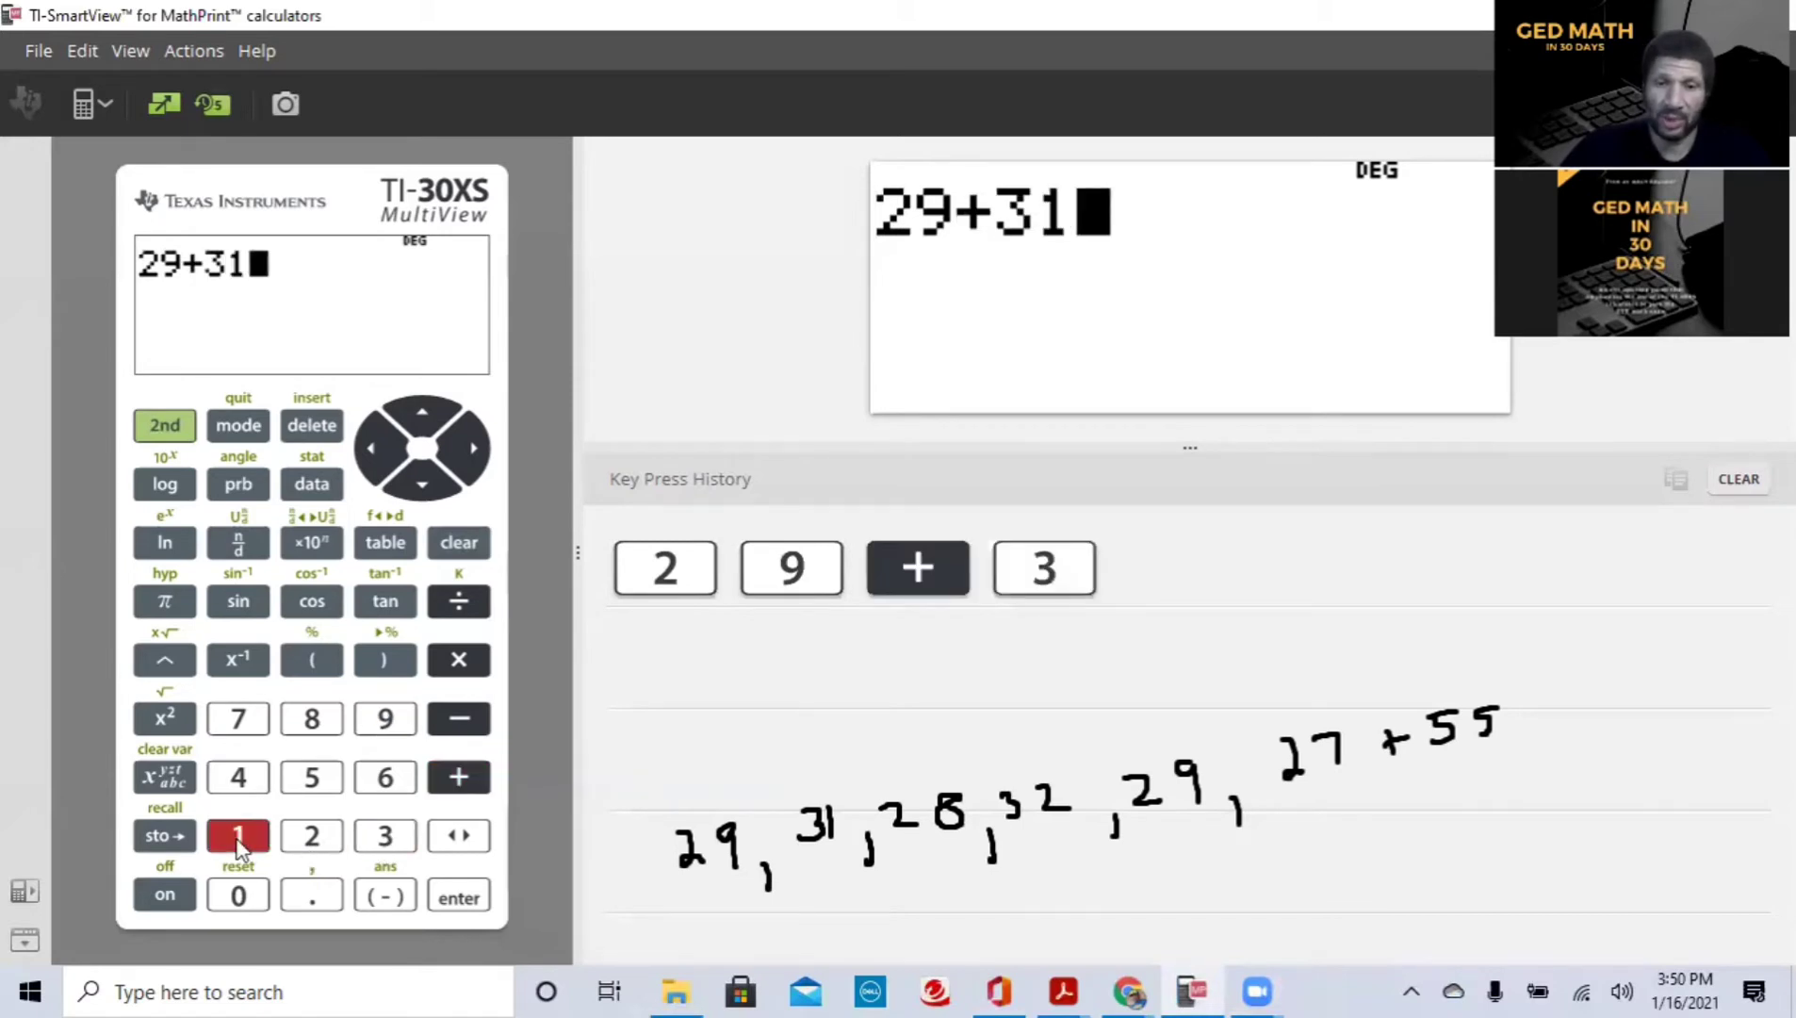
left_click(445, 782)
left_click(312, 835)
left_click(312, 720)
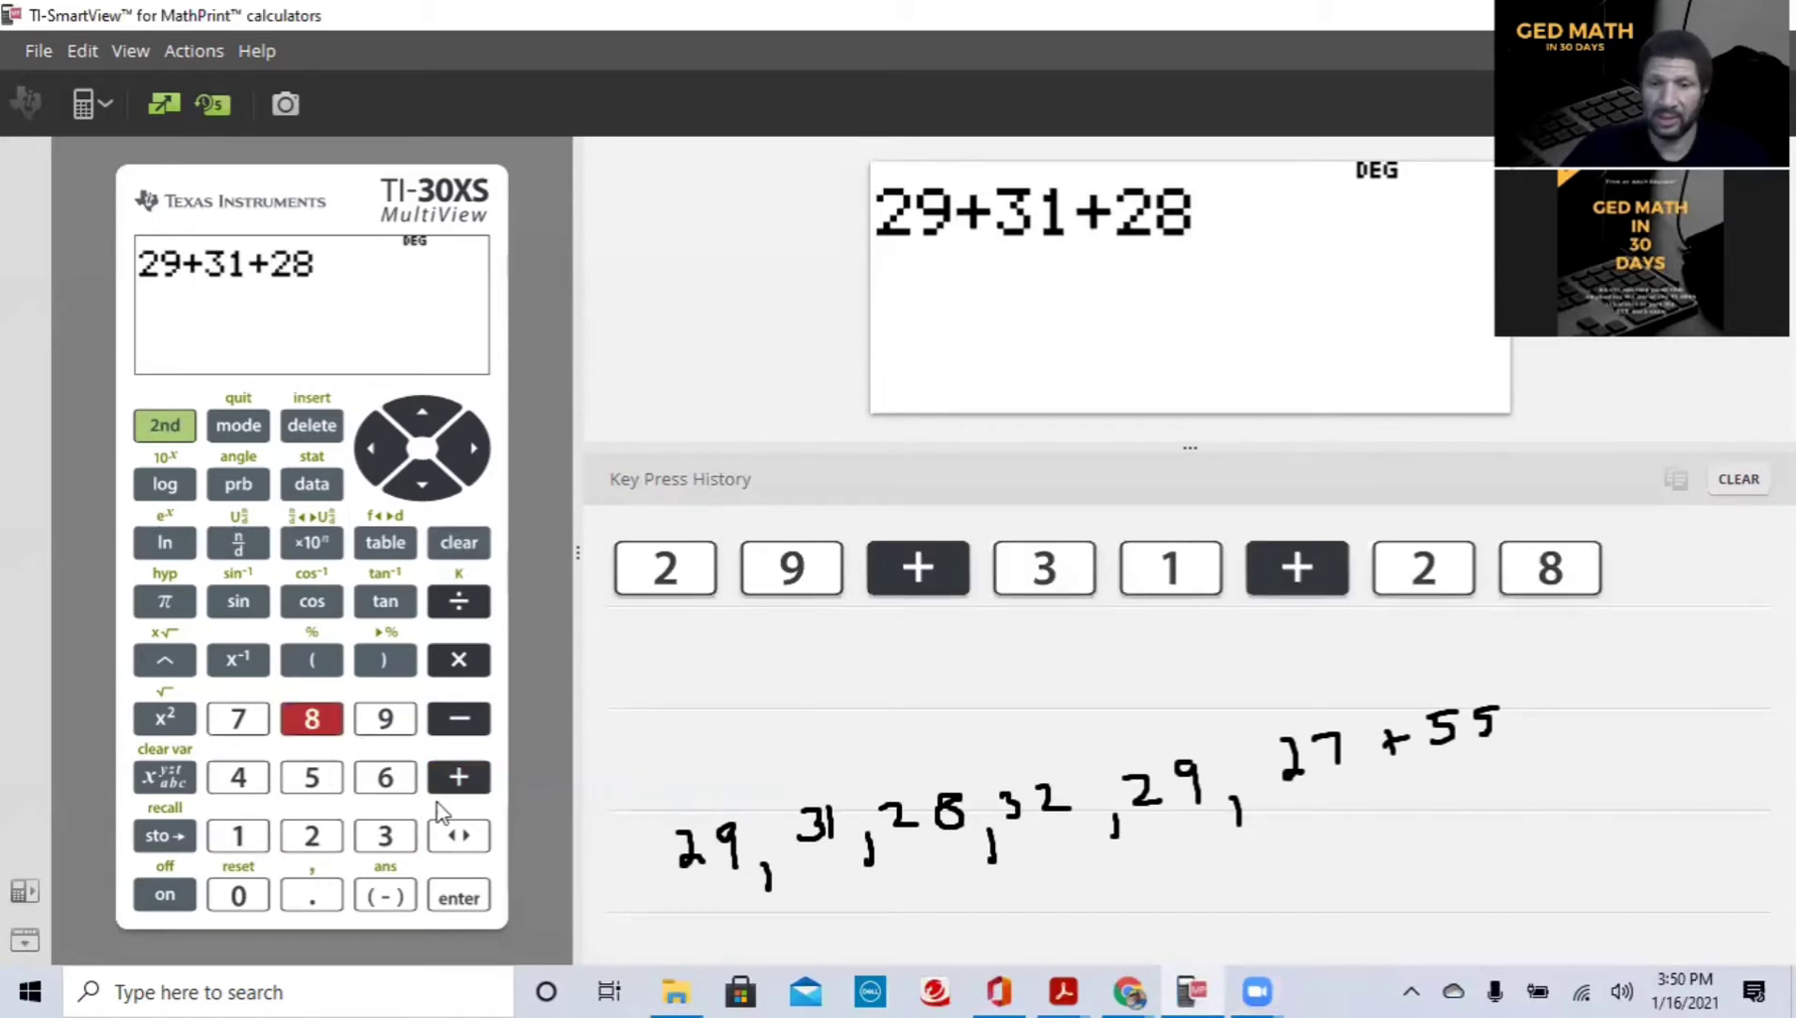
type("+3")
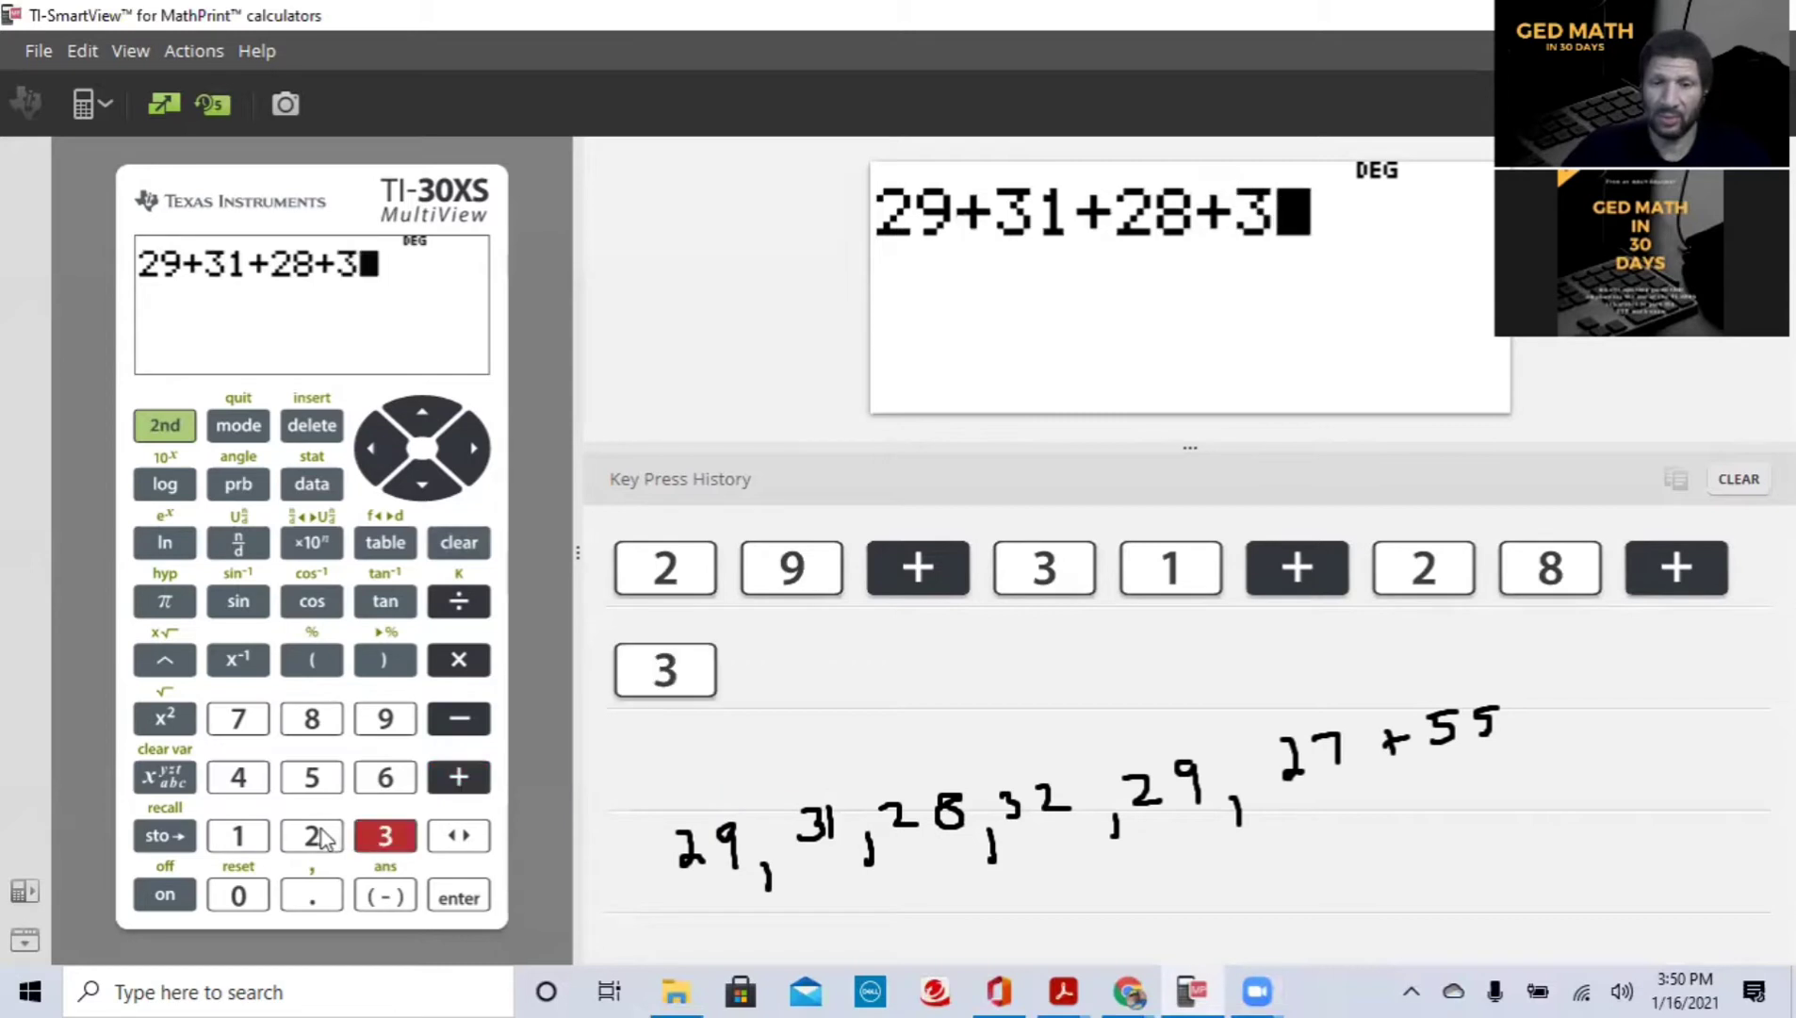
type("2+29")
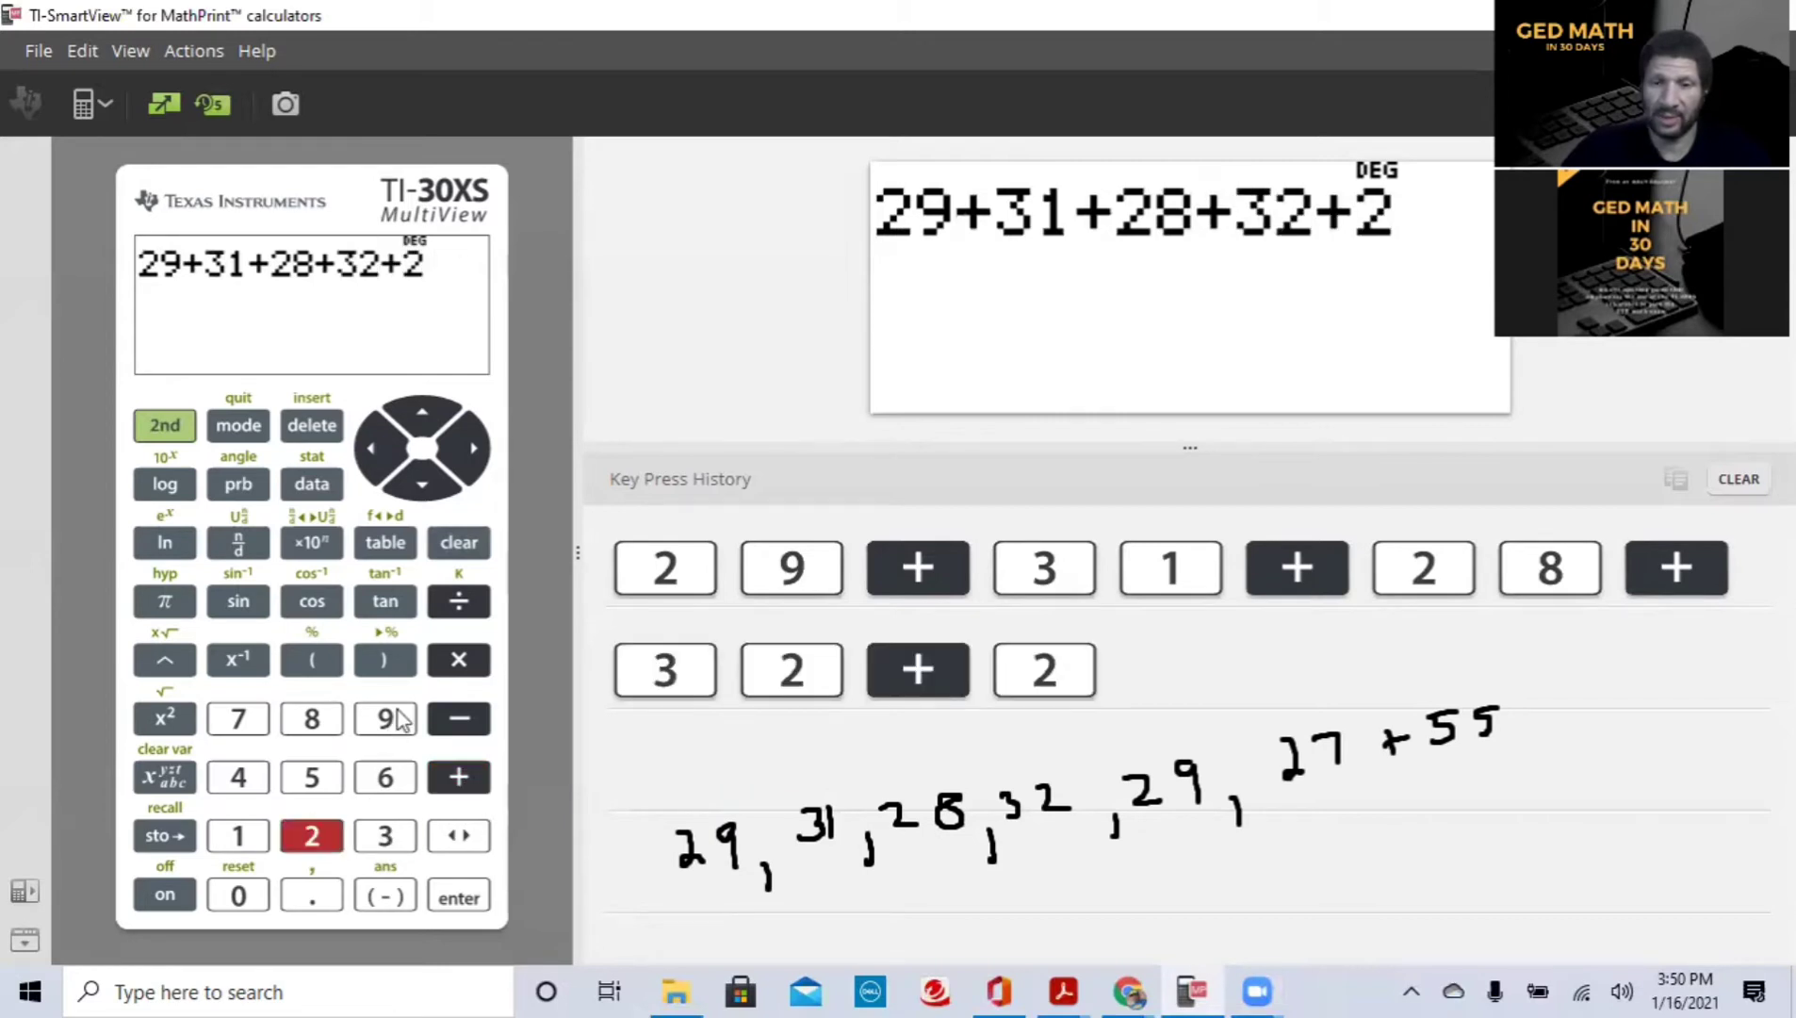
Step: Add 27 and 55 and evaluate the sum, giving 231
left_click(459, 776)
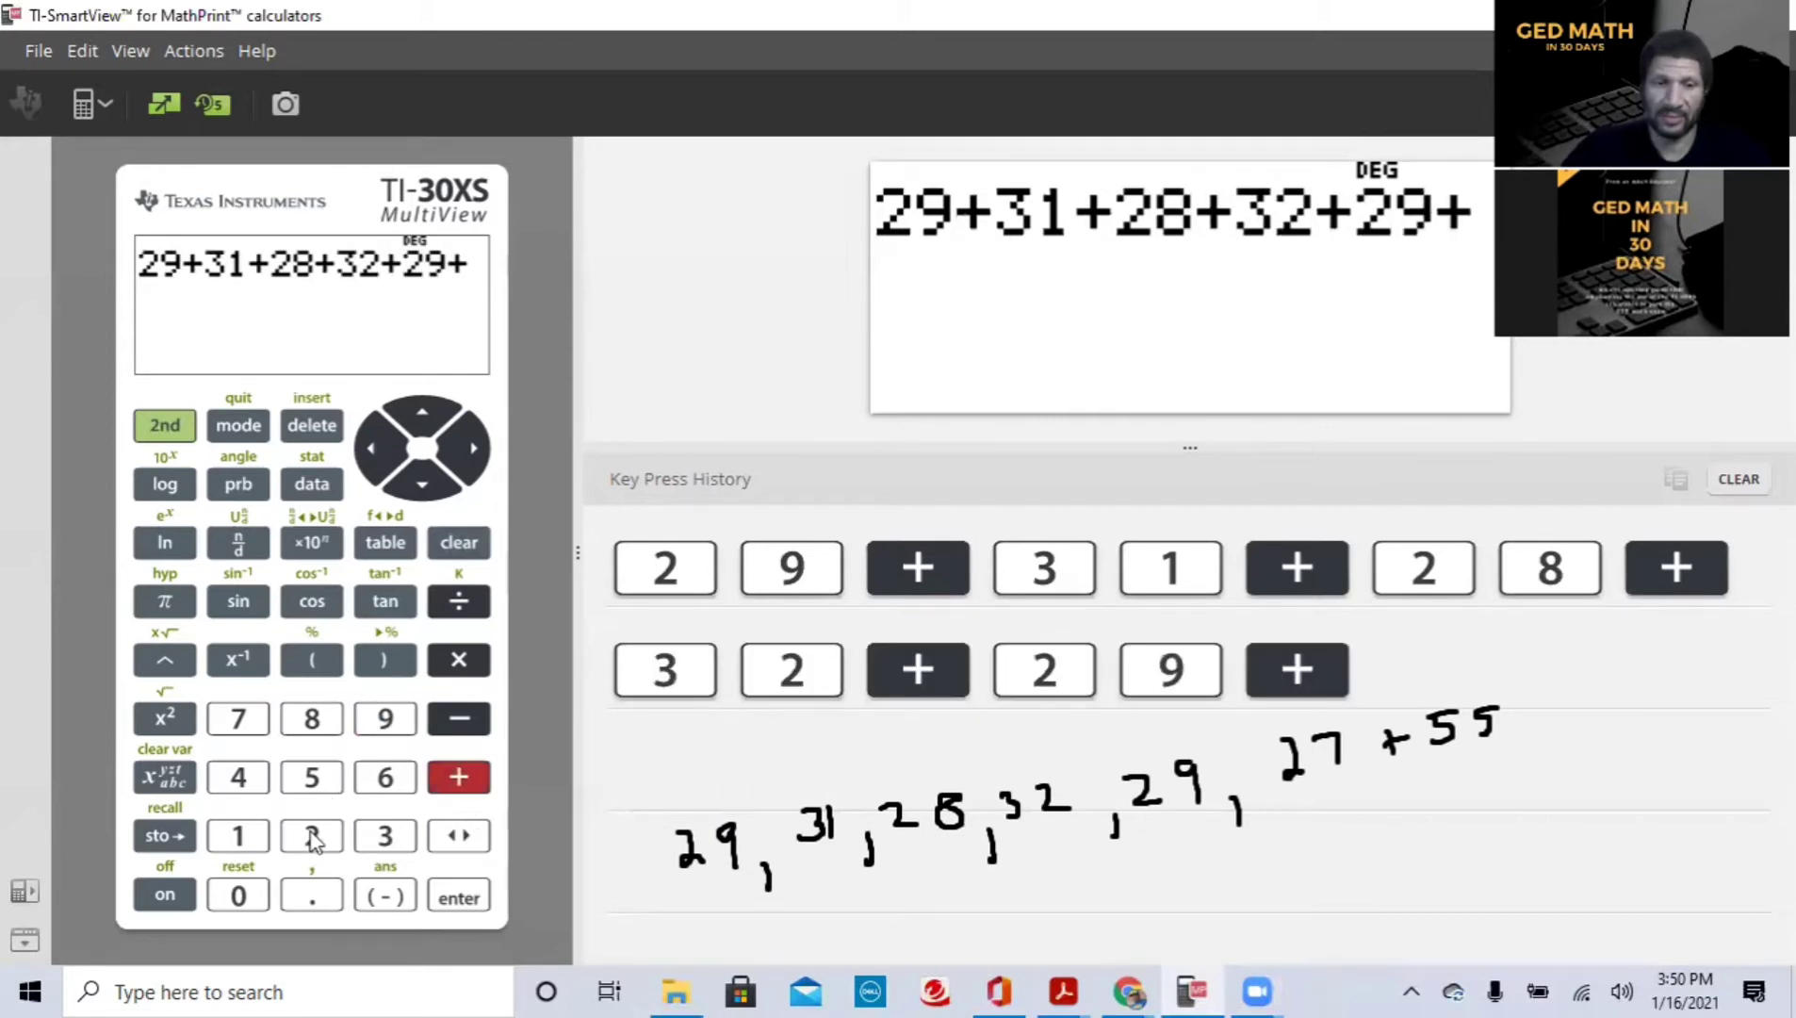
left_click(312, 835)
left_click(245, 724)
left_click(459, 777)
left_click(312, 777)
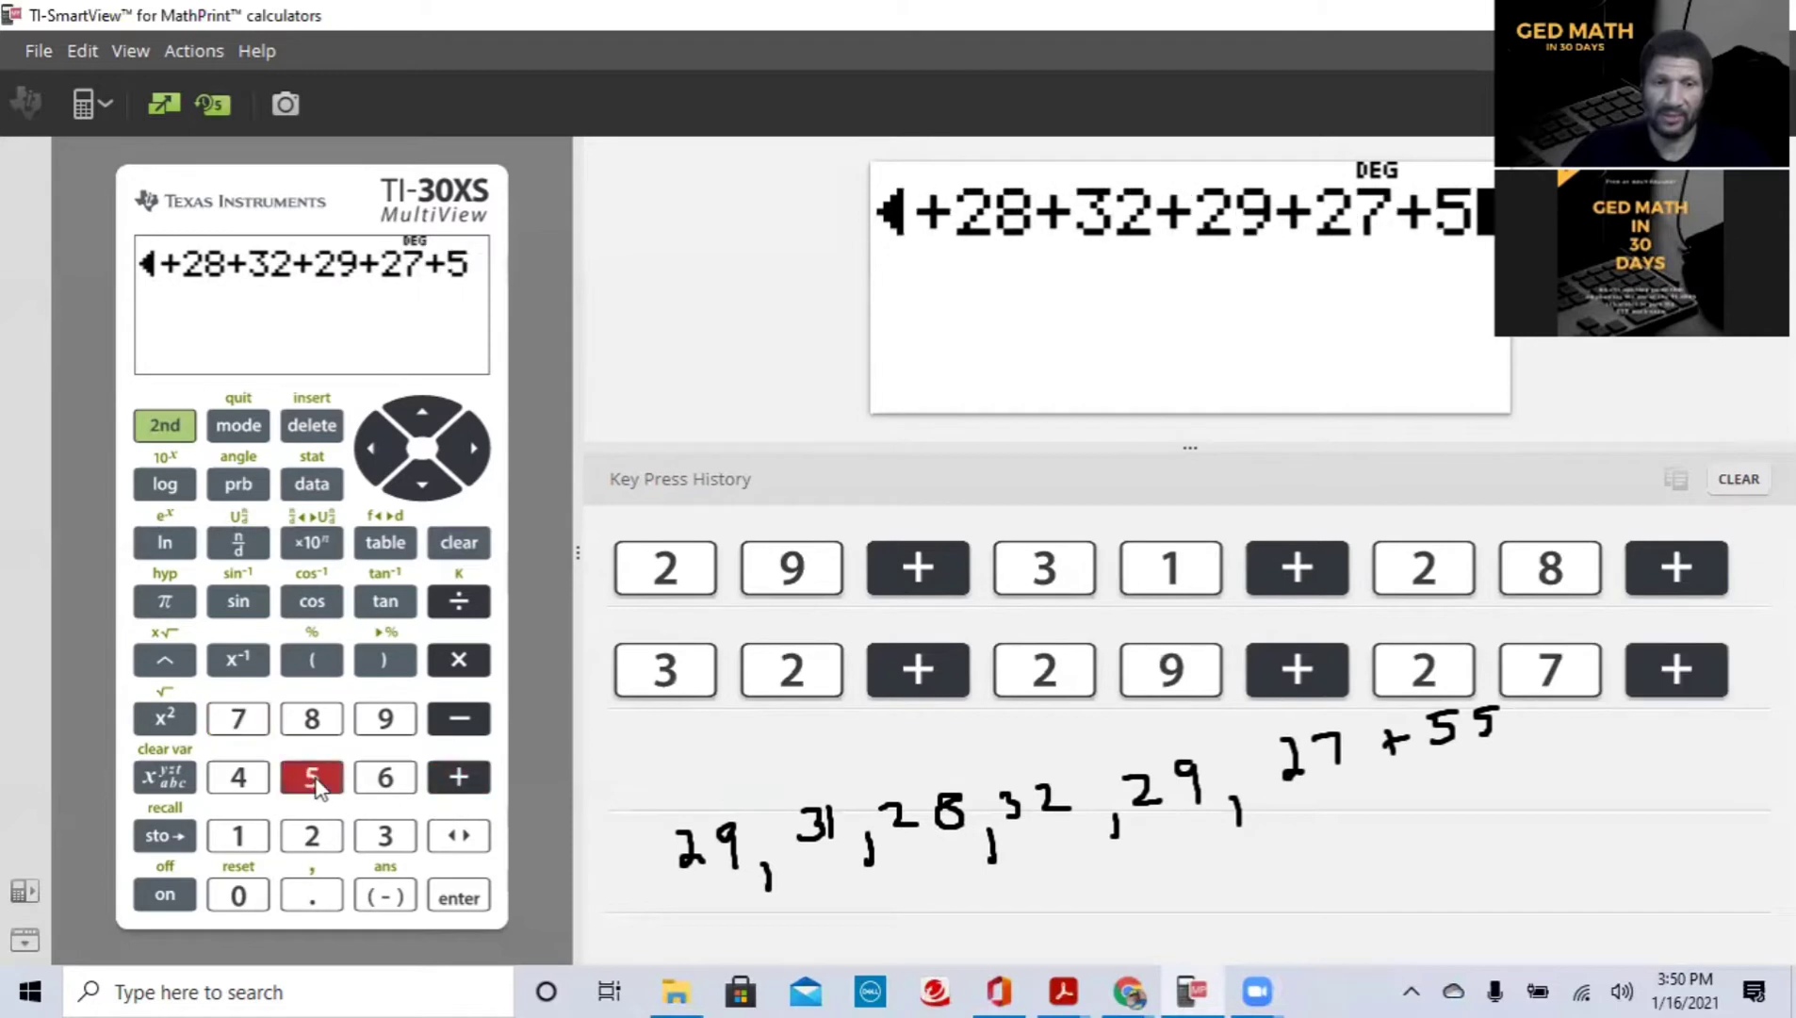
left_click(312, 777)
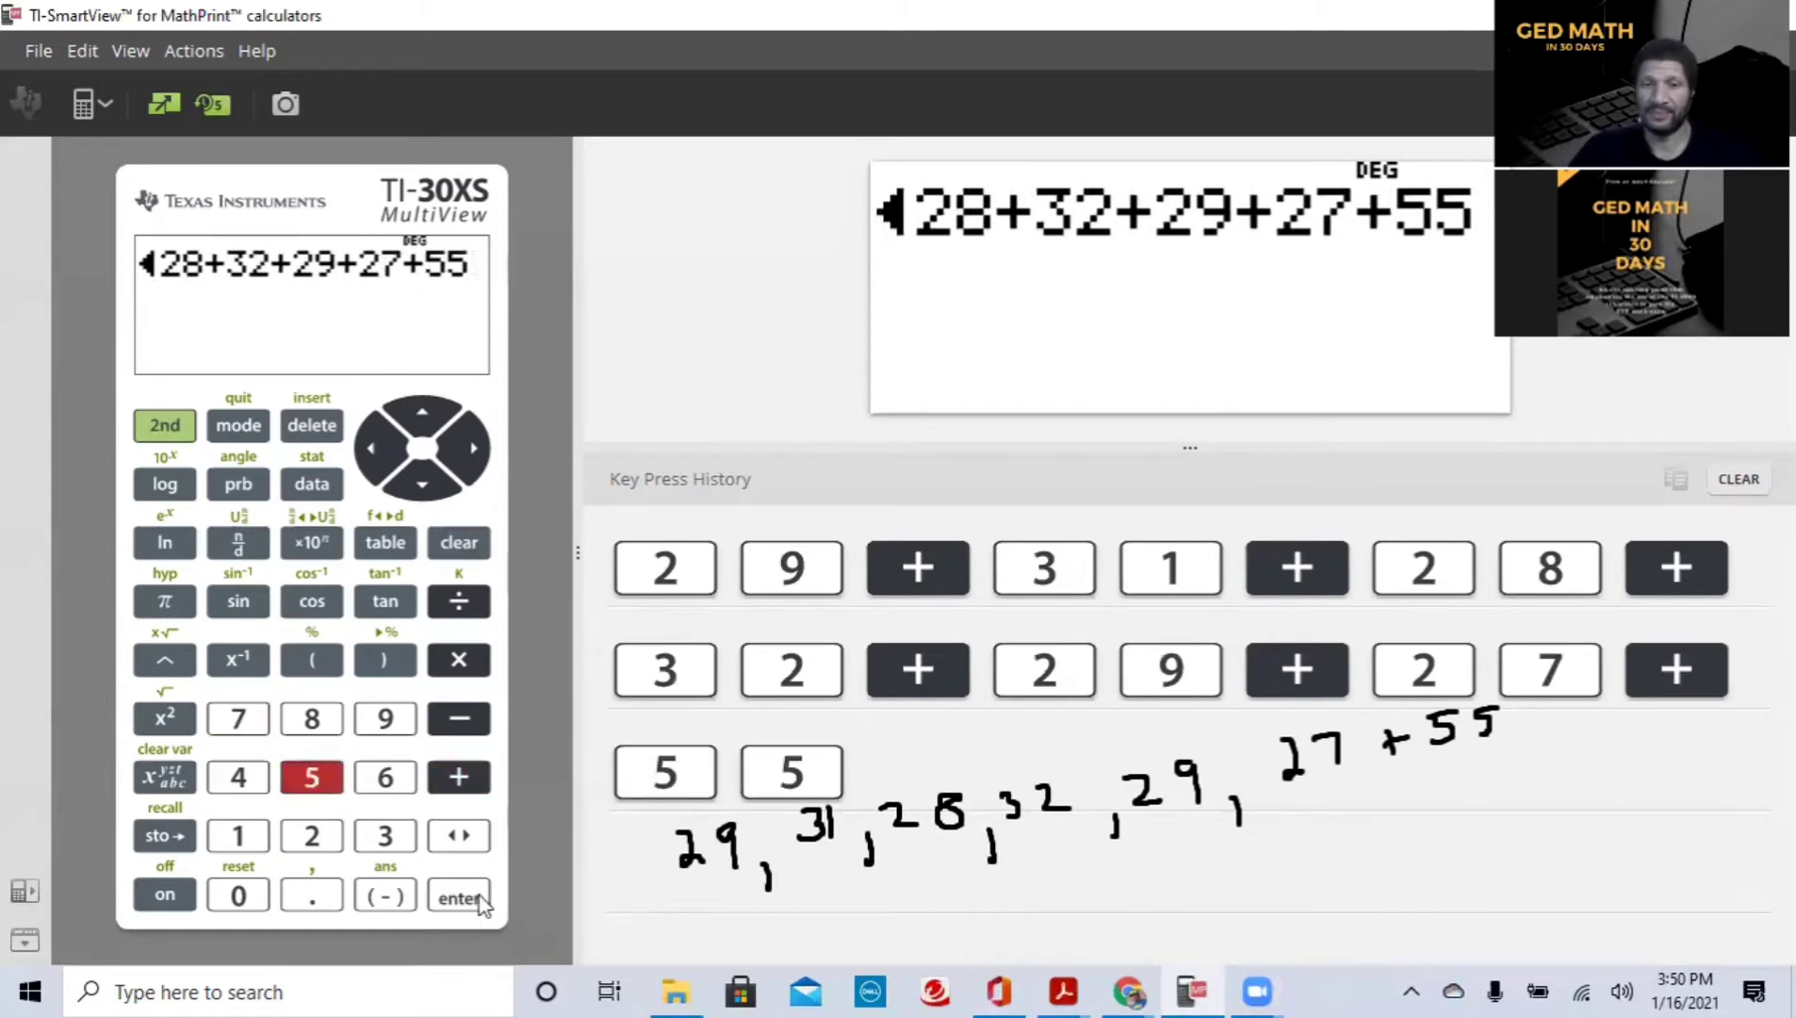
left_click(465, 903)
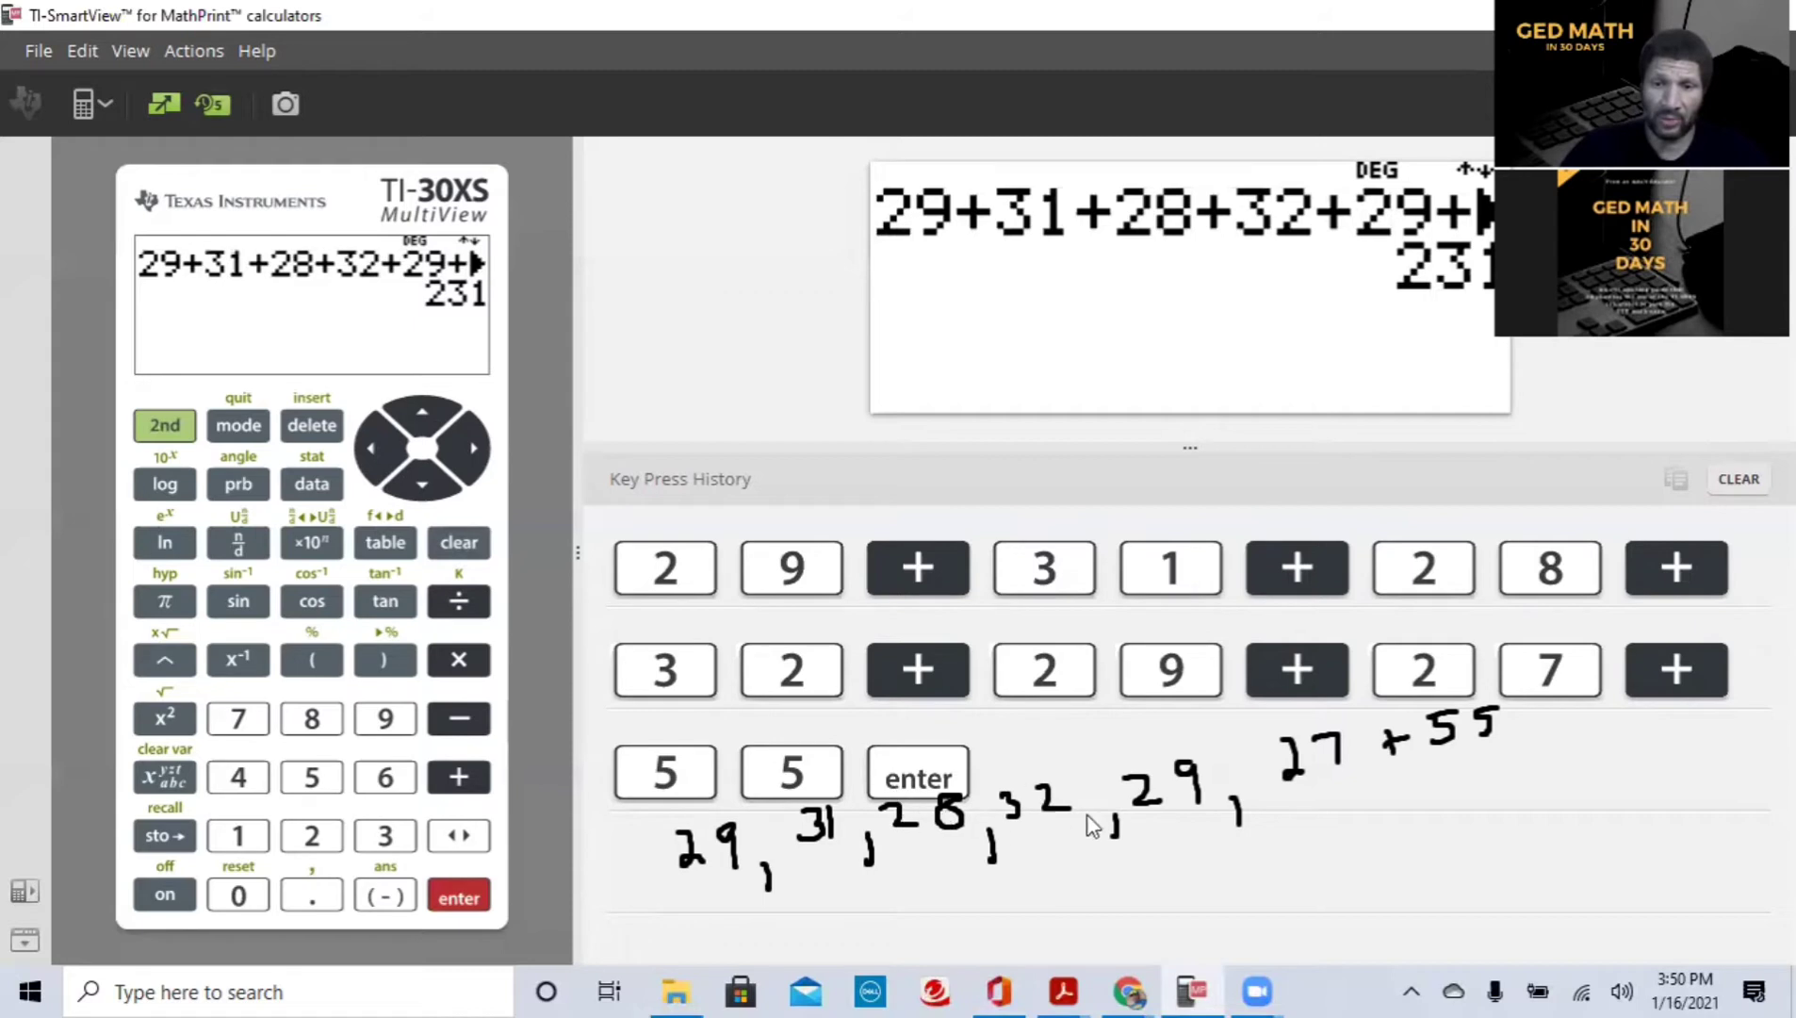
Step: Divide the answer by 7 to get the mean temperature, 33
left_click(459, 602)
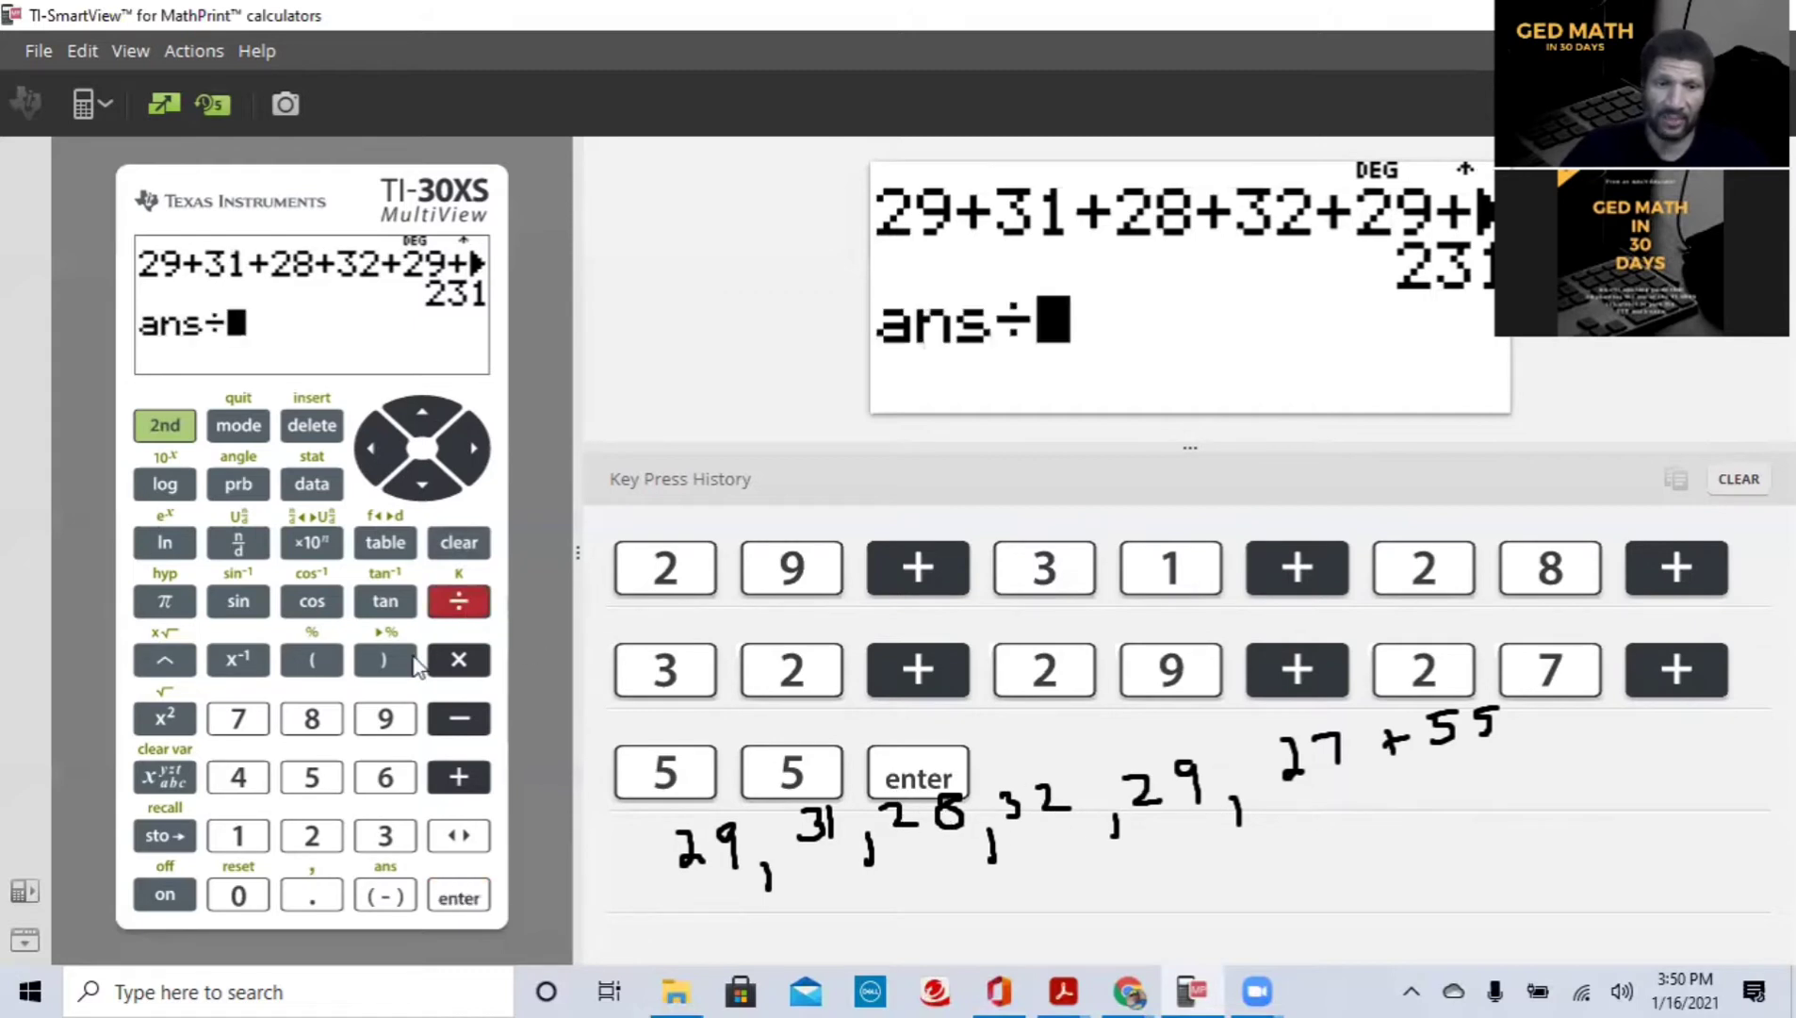
left_click(239, 720)
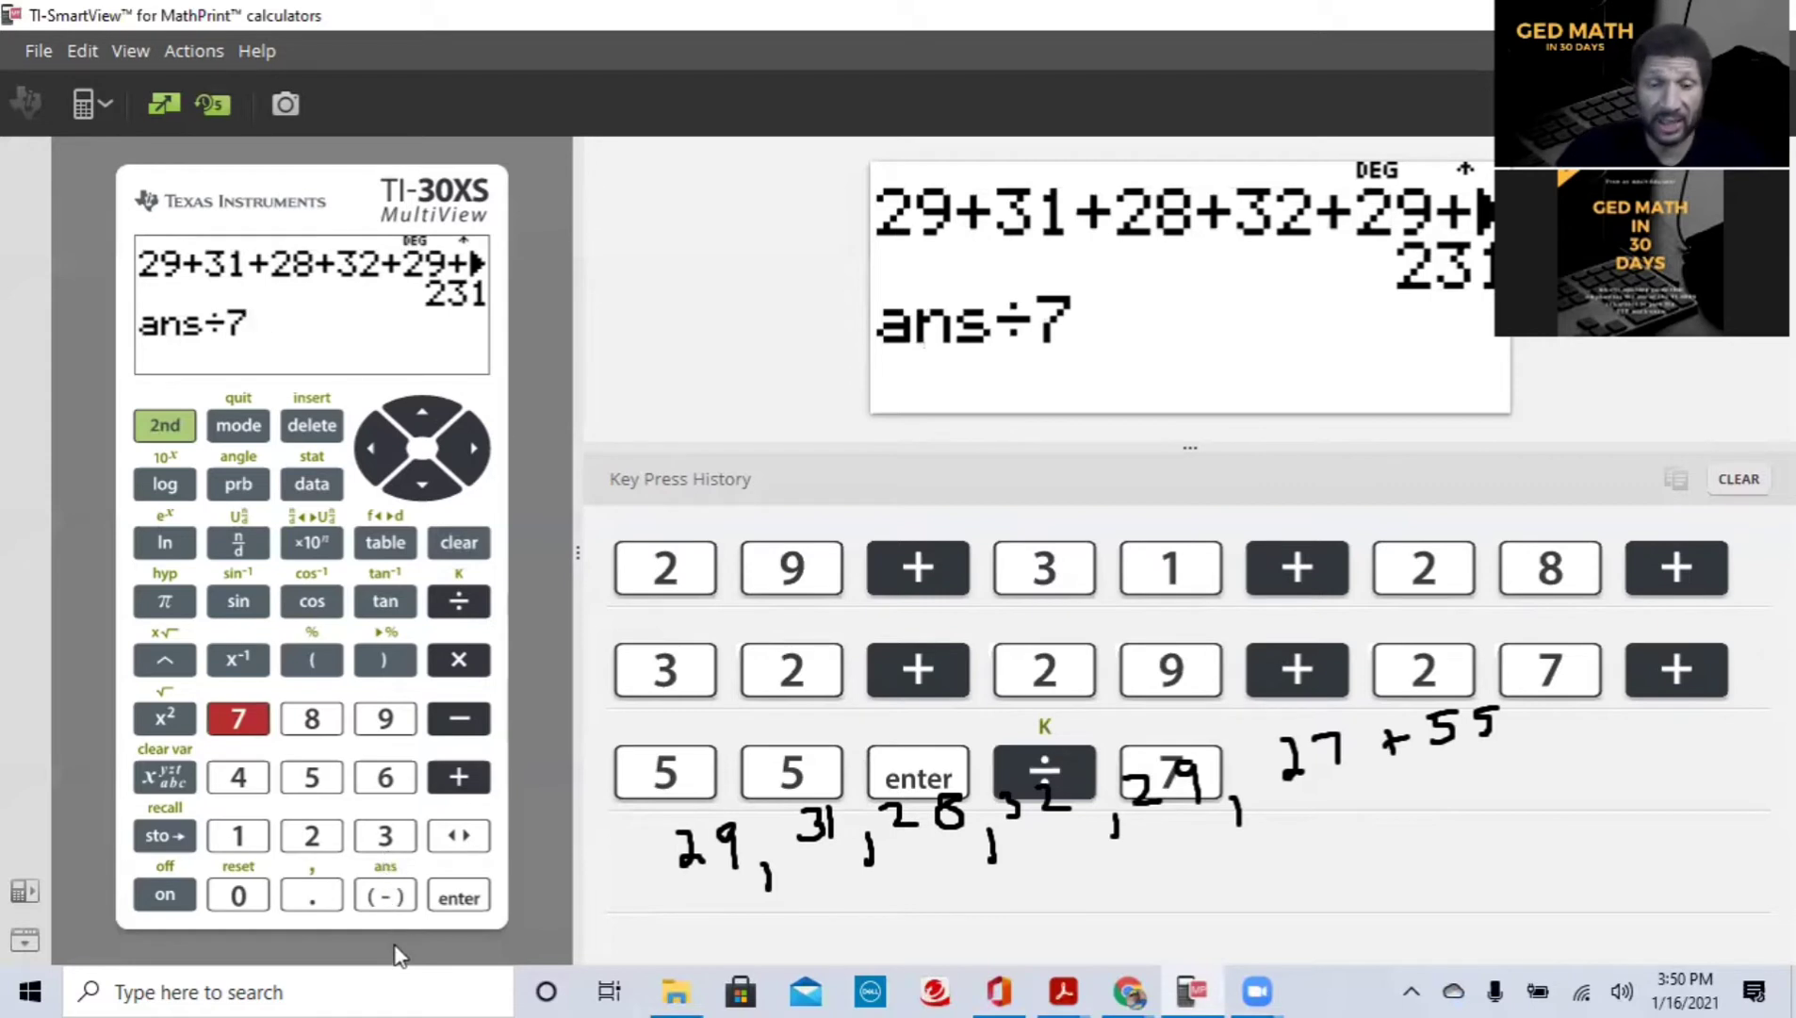
left_click(459, 896)
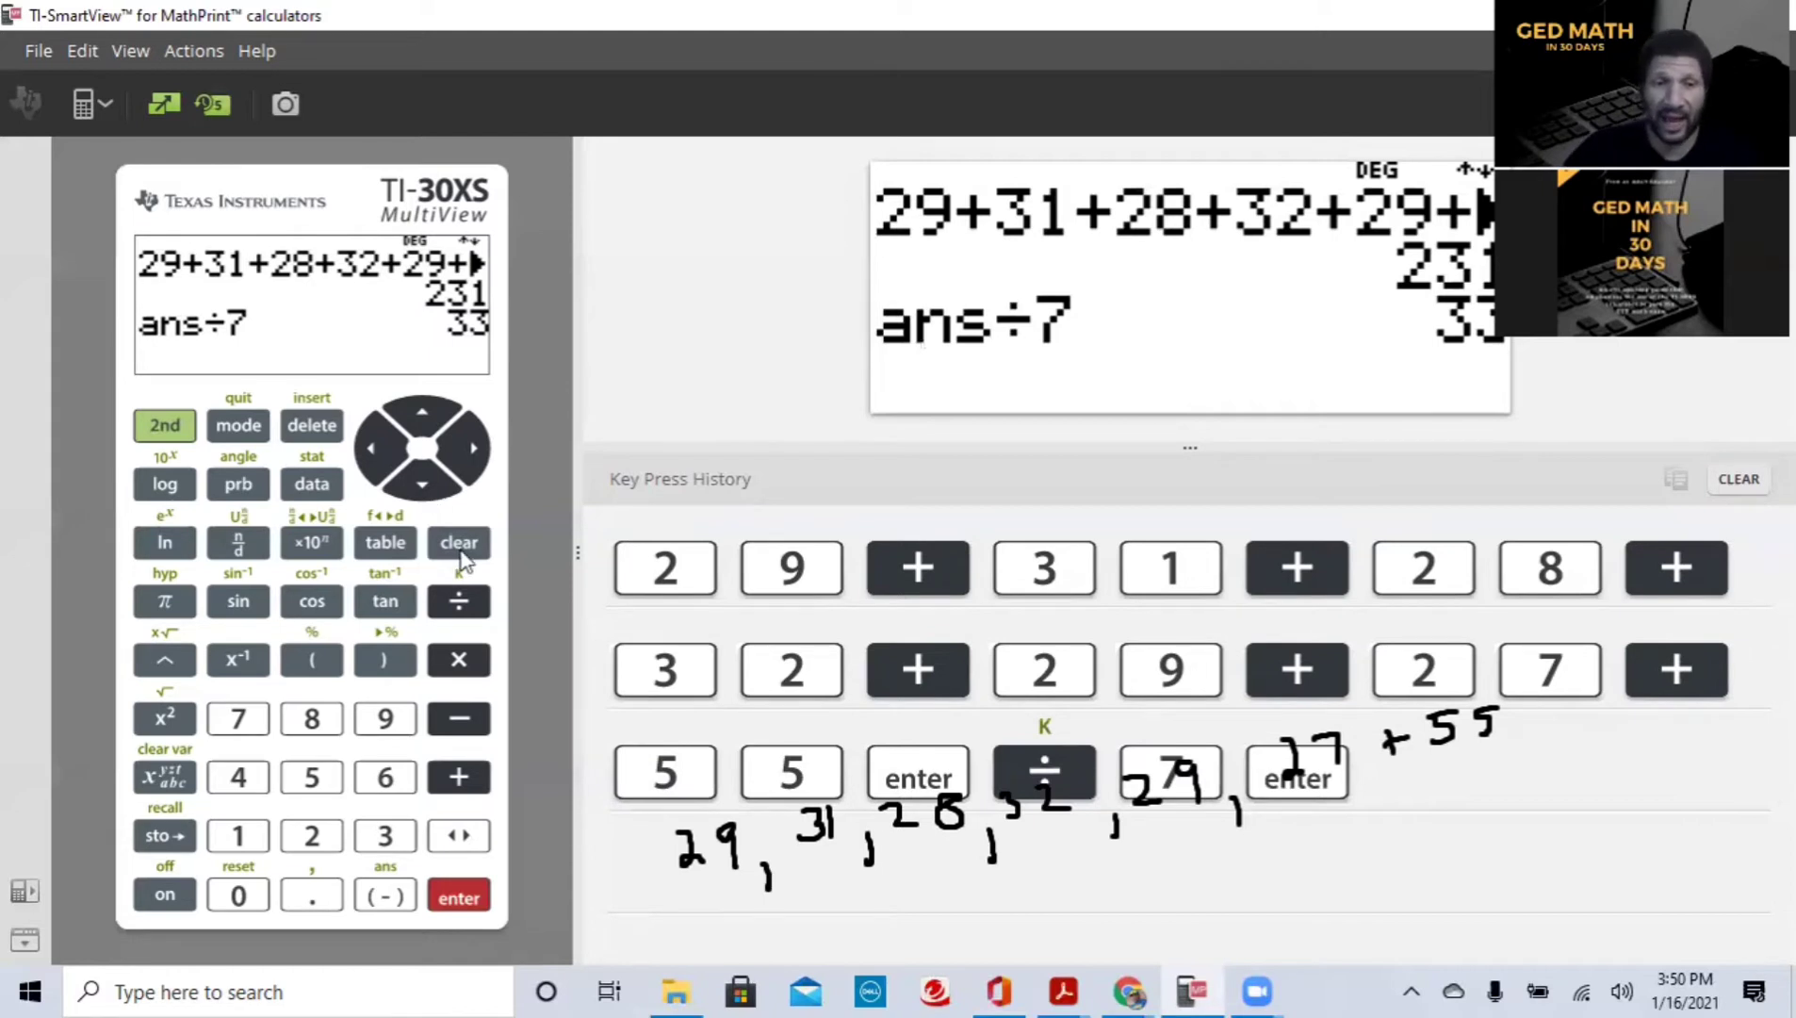
Step: Clear the calculator display and the Key Press History
left_click(484, 554)
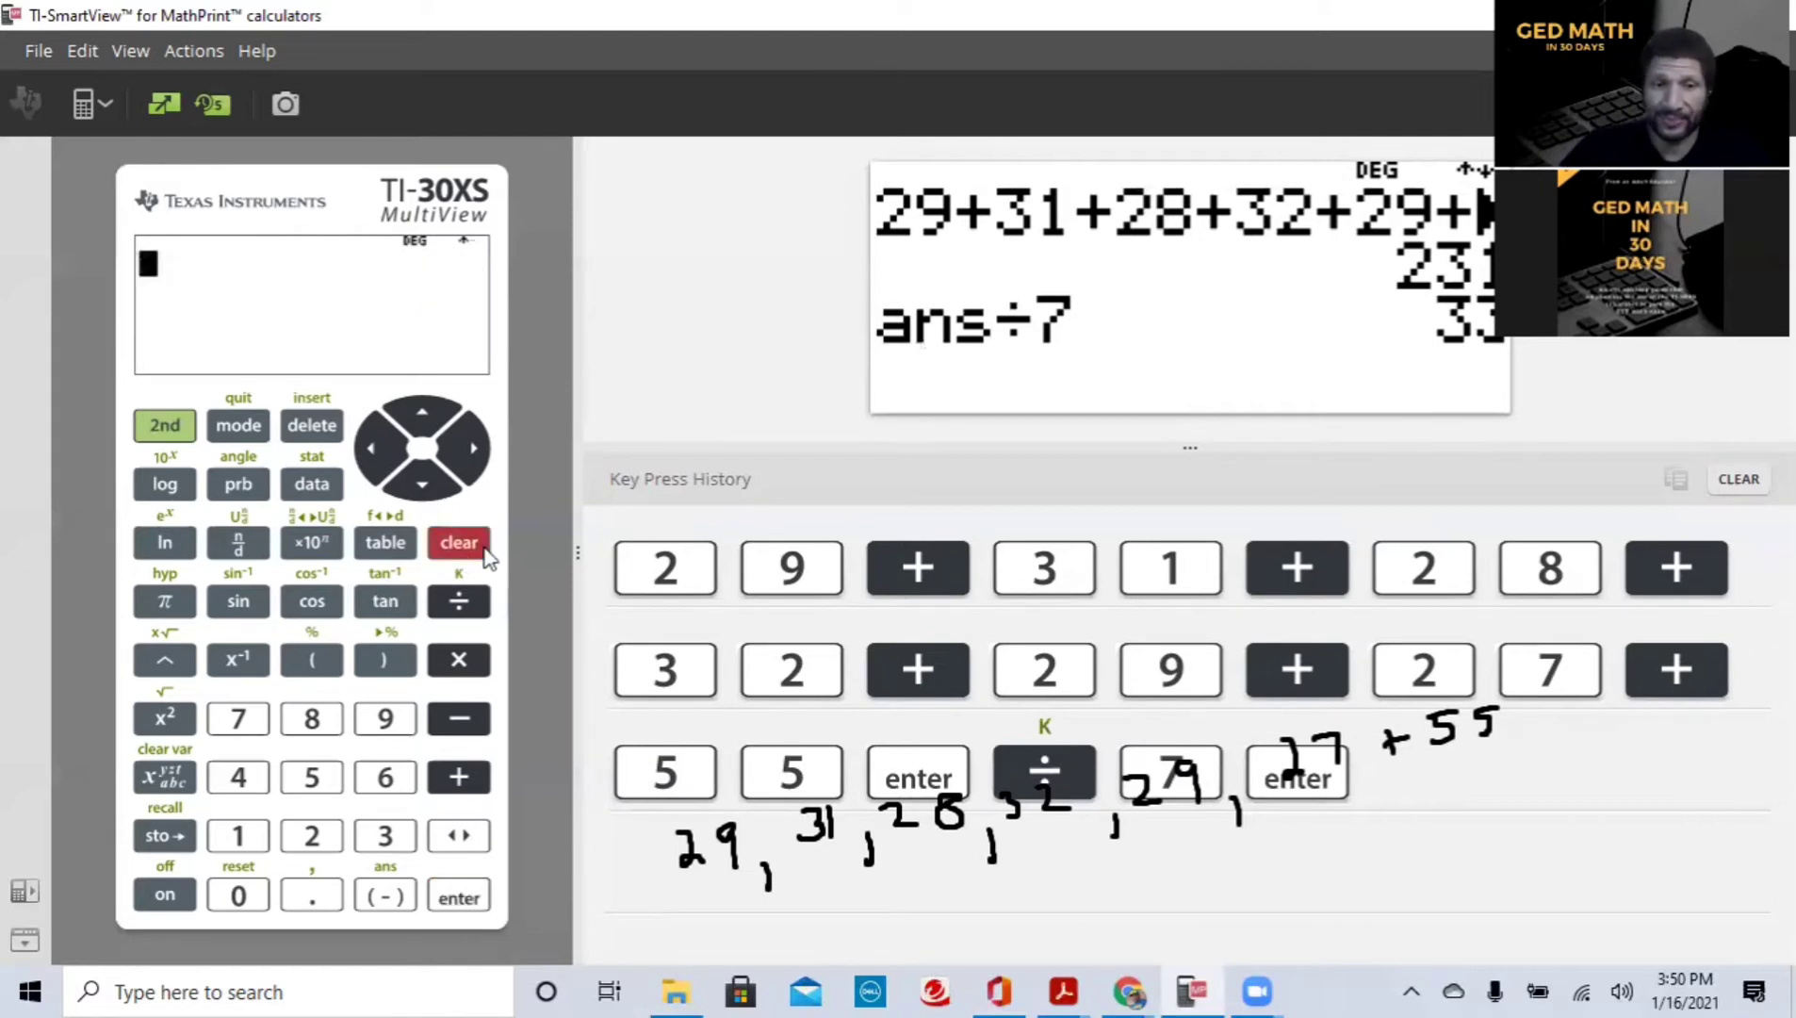
left_click(1742, 478)
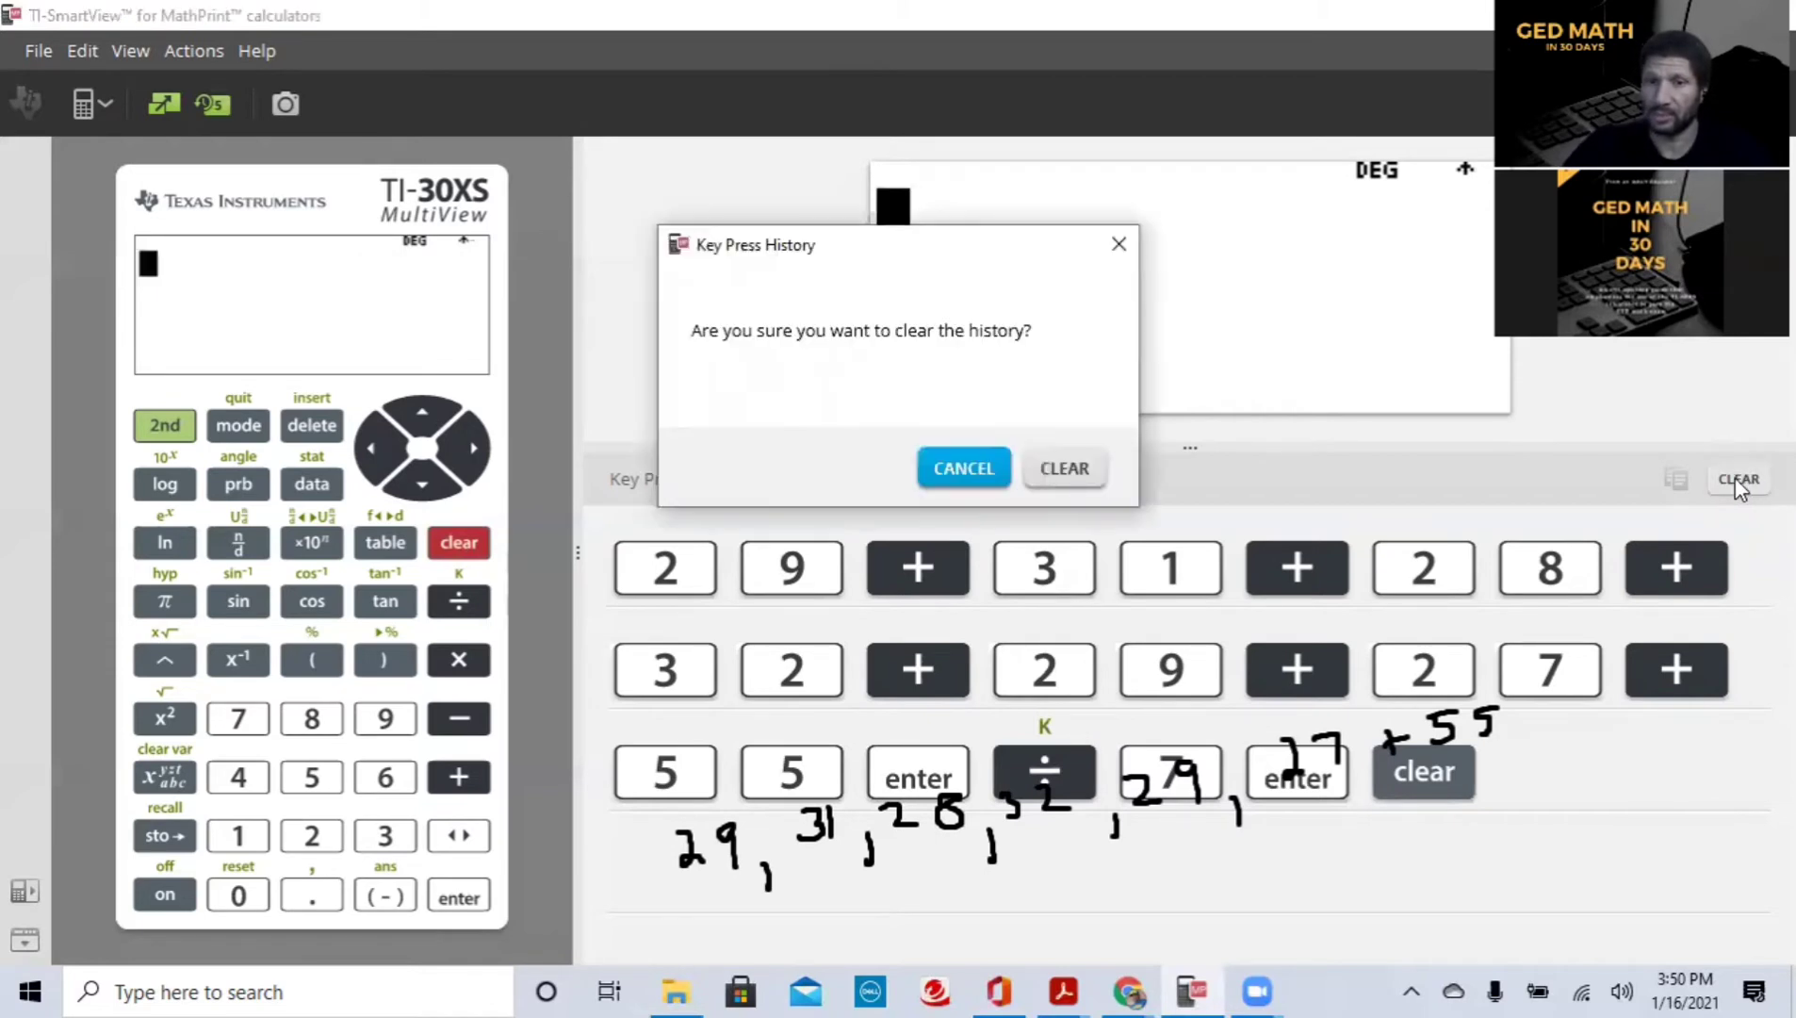
left_click(1068, 471)
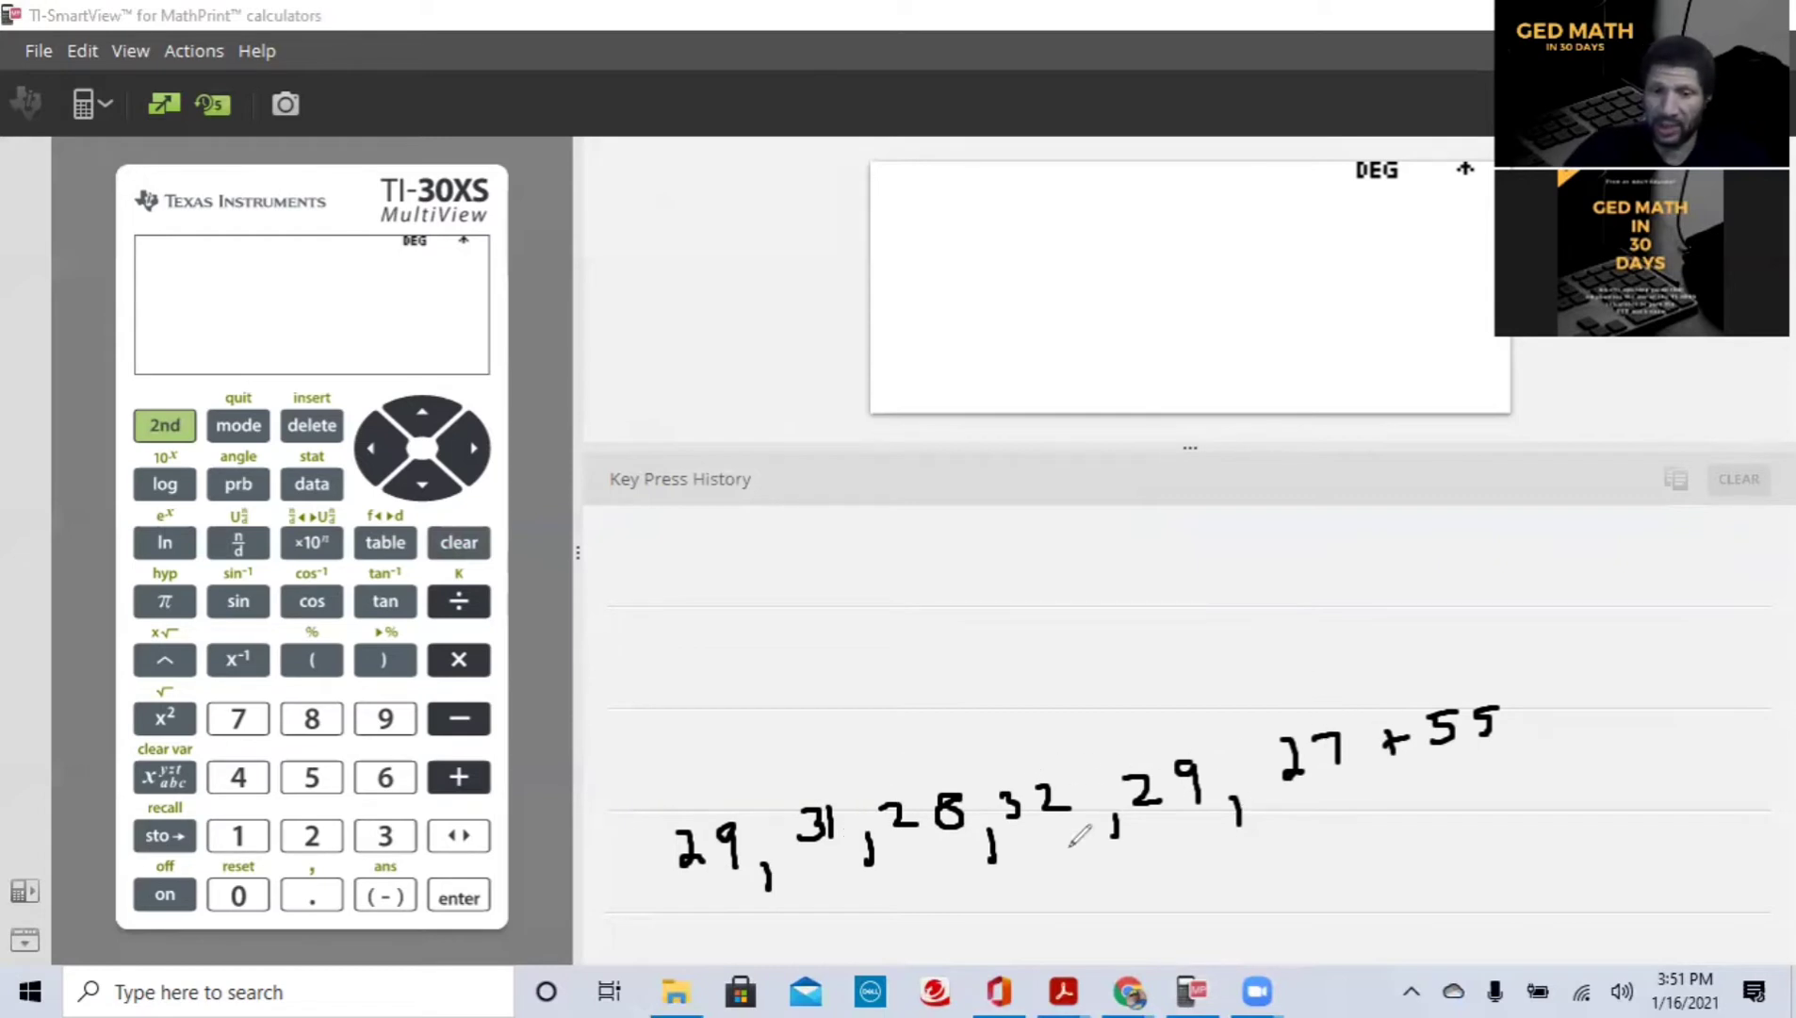
Step: Start a sorted row with 27 and 28, crossing each out in the original list
left_click_drag(951, 919, 1013, 935)
left_click_drag(1348, 719, 1314, 777)
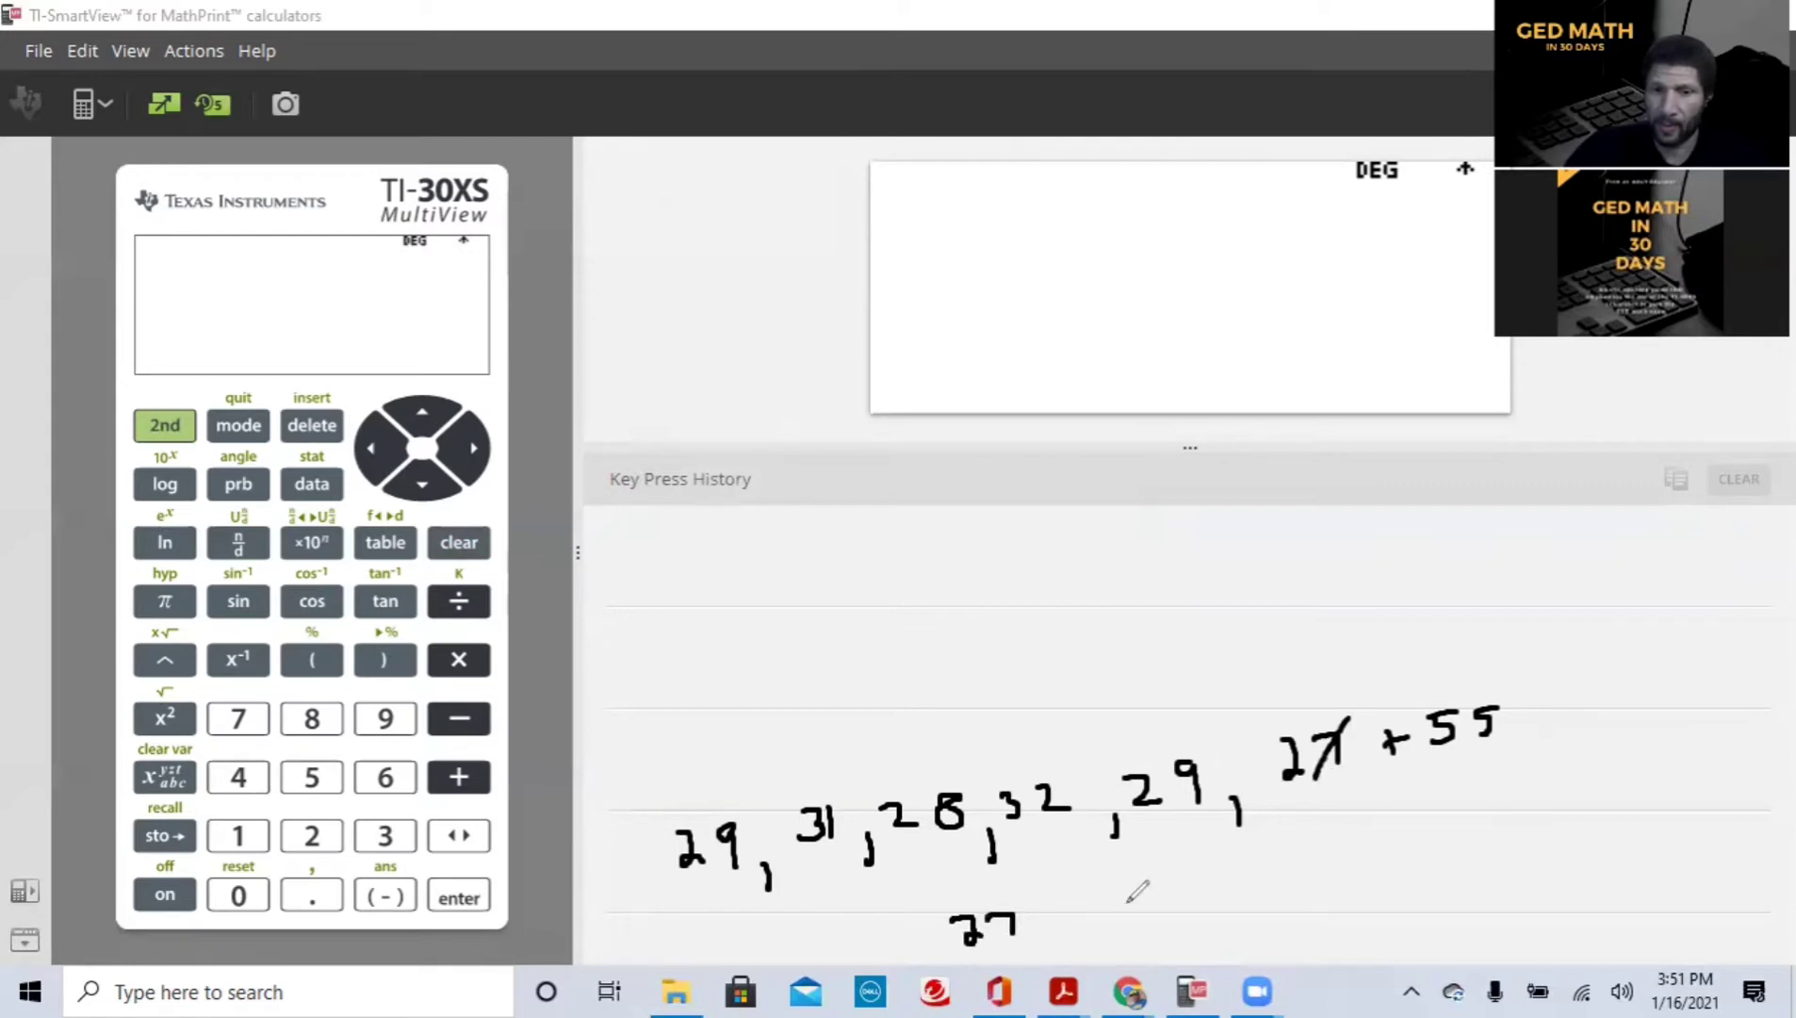
left_click_drag(1046, 931, 1044, 955)
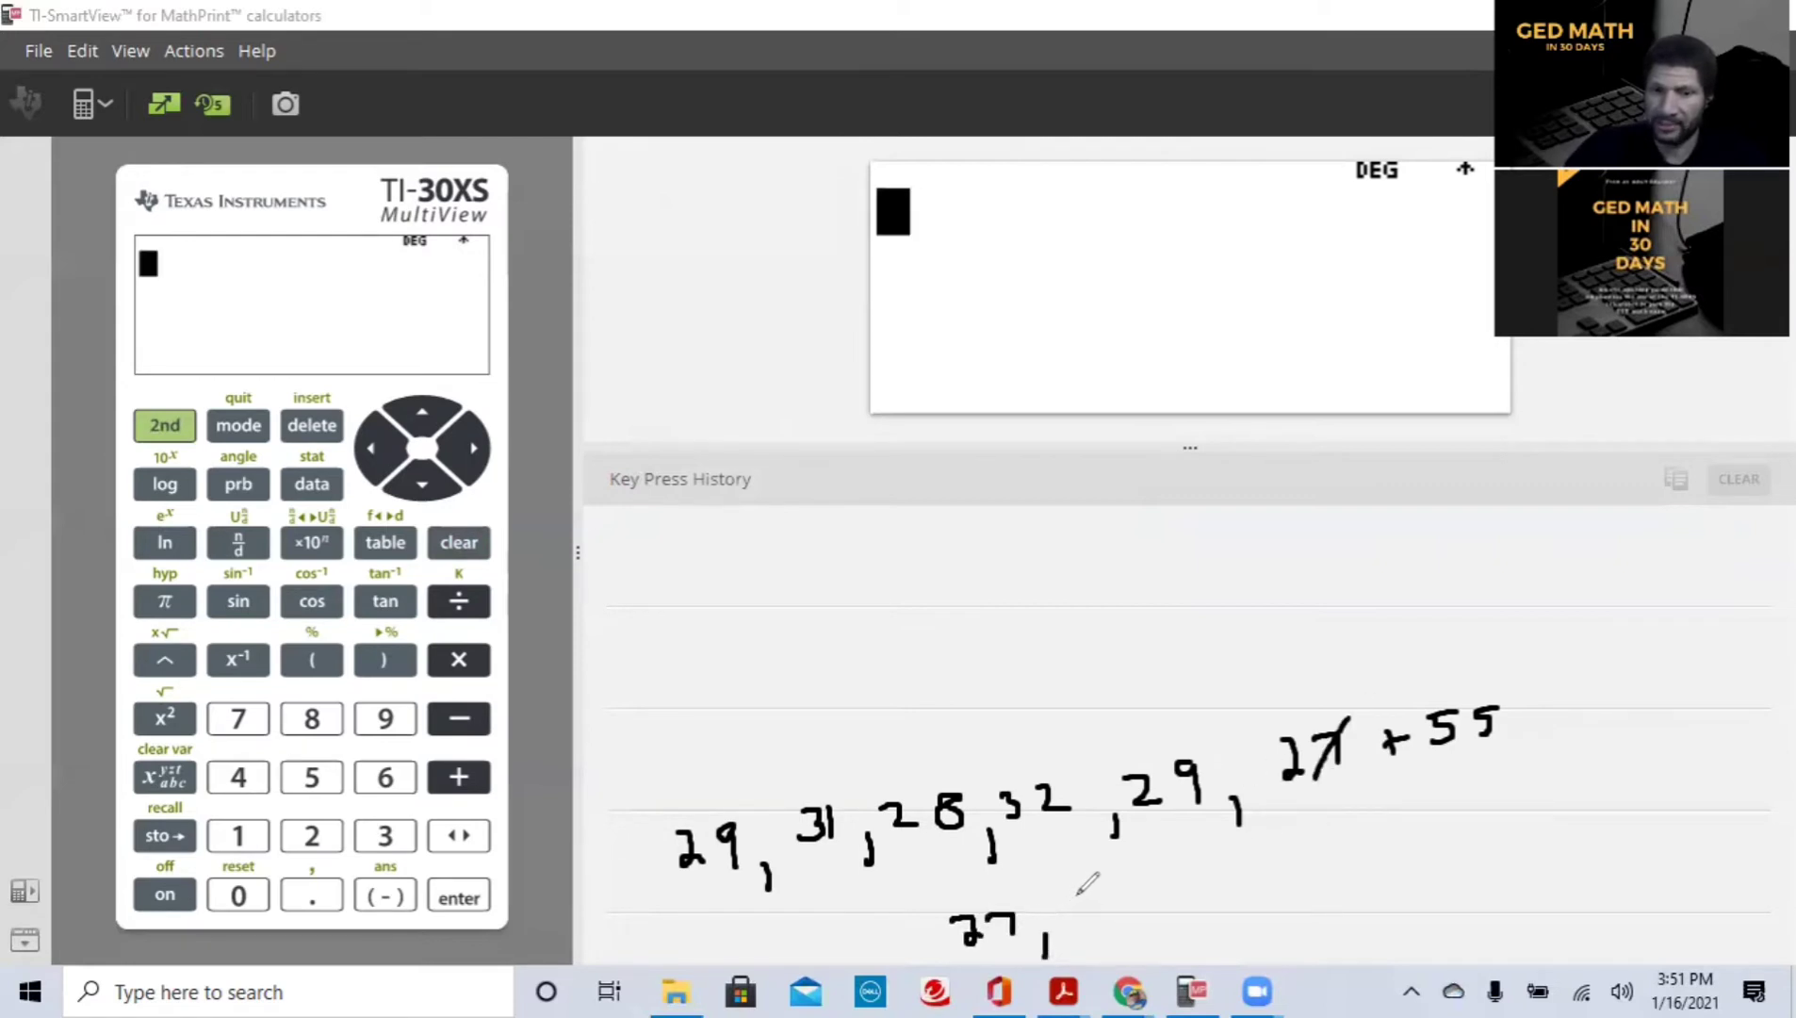
mouse_move(1077, 895)
left_mouse_down()
mouse_move(1128, 896)
mouse_move(1203, 761)
mouse_move(1141, 933)
left_mouse_up()
left_click_drag(970, 780, 924, 831)
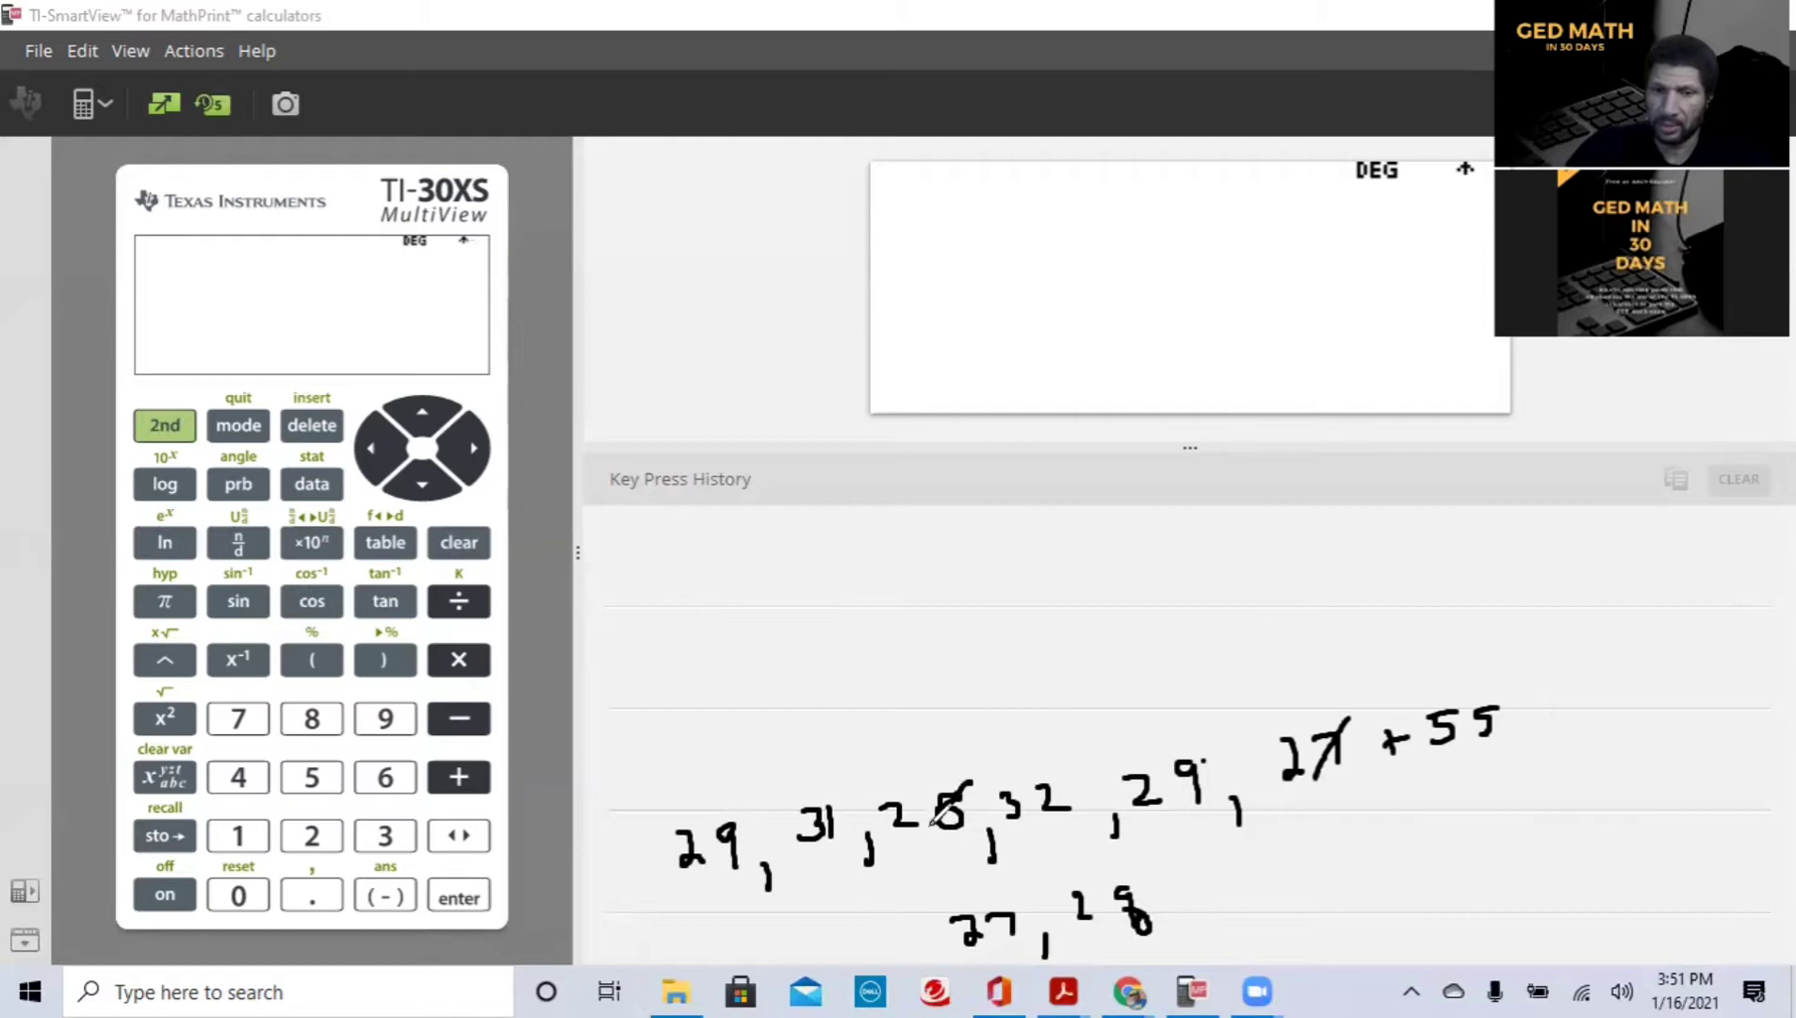
mouse_move(1180, 904)
left_mouse_down()
mouse_move(1186, 920)
mouse_move(1250, 895)
mouse_move(1261, 865)
mouse_move(1274, 886)
left_mouse_up()
Step: Continue the sorted row with 29, 29, 31, 32, 55, then erase the original row
left_click_drag(1194, 756, 1156, 801)
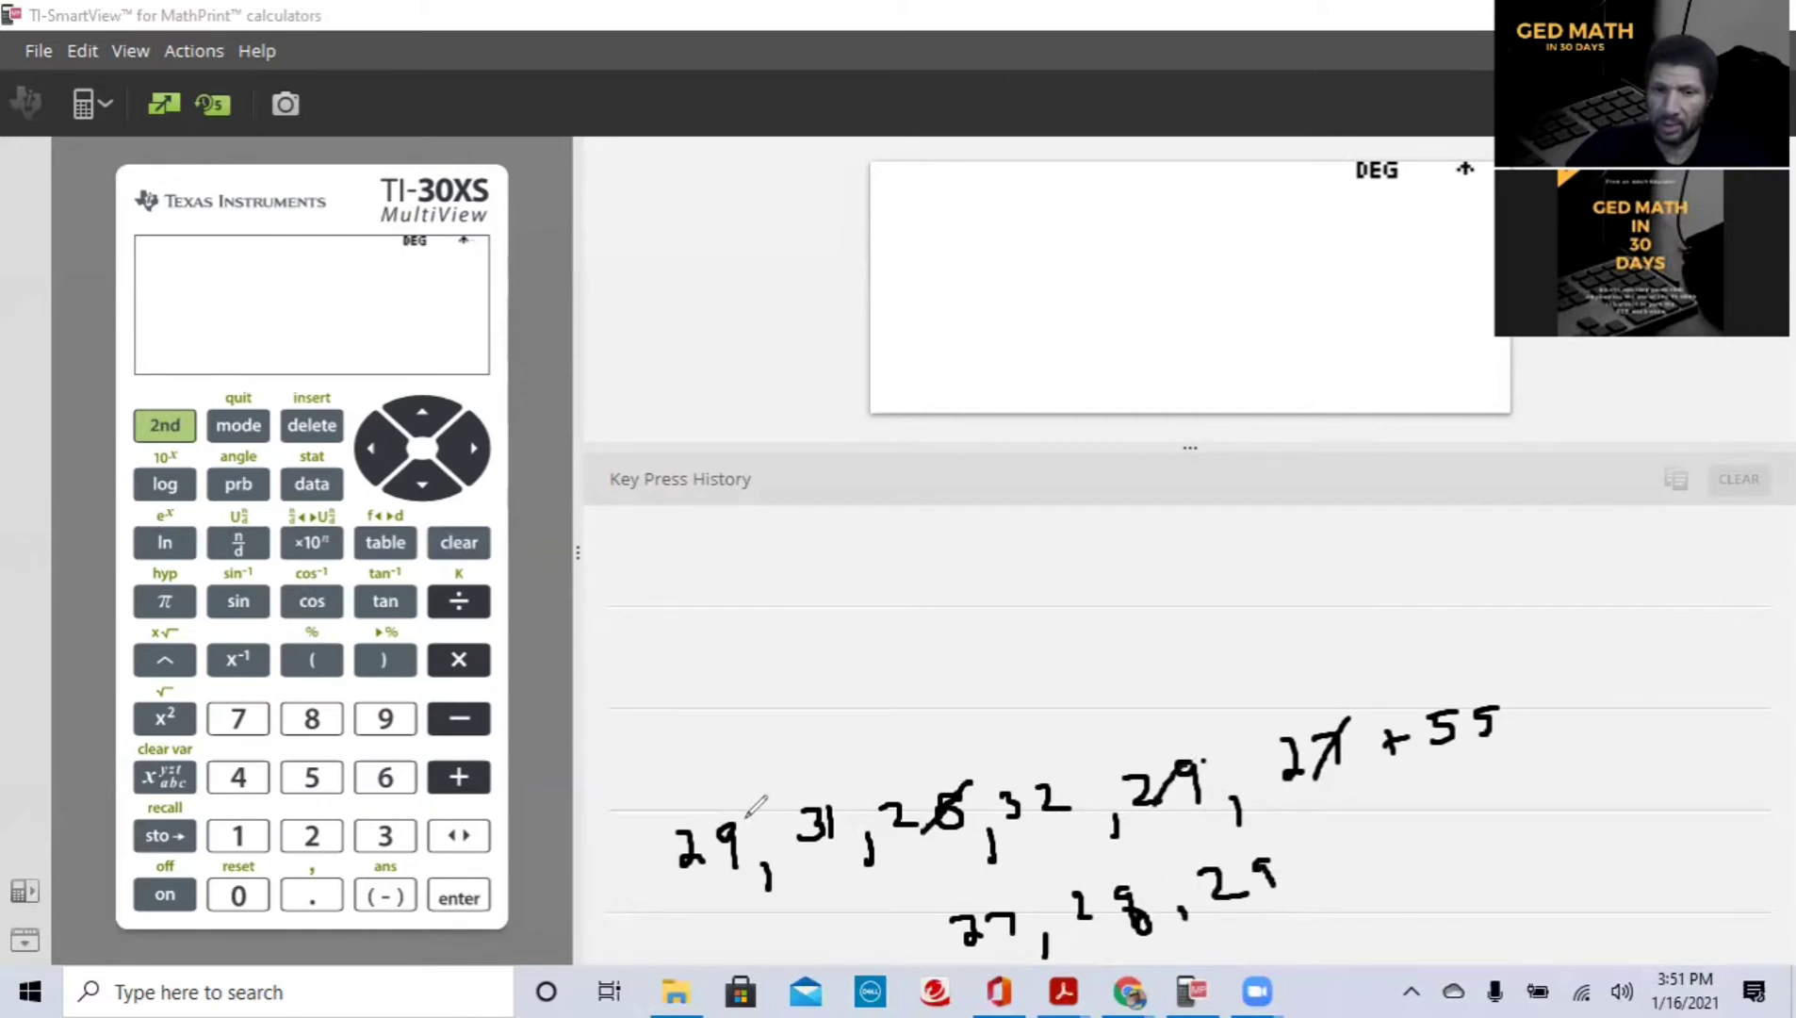
left_click_drag(744, 818, 675, 881)
mouse_move(1315, 889)
left_mouse_down()
mouse_move(1314, 910)
mouse_move(1363, 866)
mouse_move(1413, 875)
left_mouse_up()
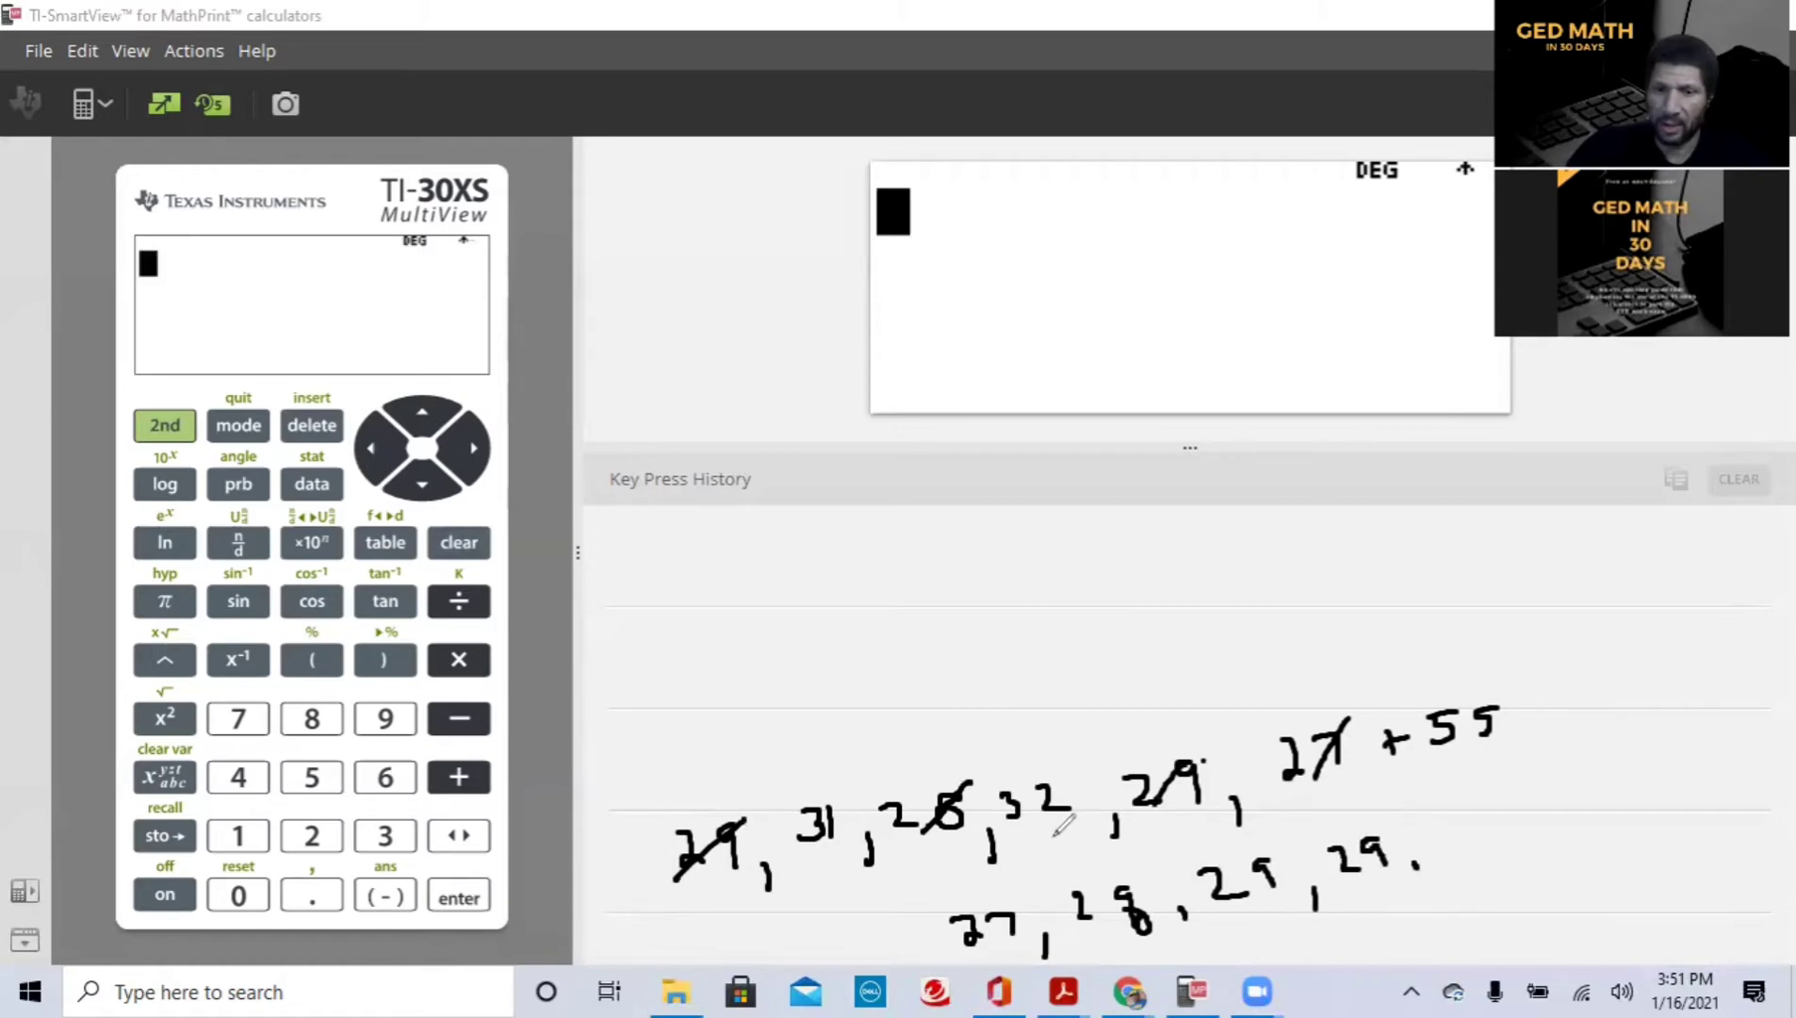
left_click_drag(831, 811, 799, 850)
mouse_move(1430, 836)
left_mouse_down()
mouse_move(1438, 860)
mouse_move(1499, 848)
mouse_move(1482, 827)
mouse_move(1540, 859)
left_mouse_up()
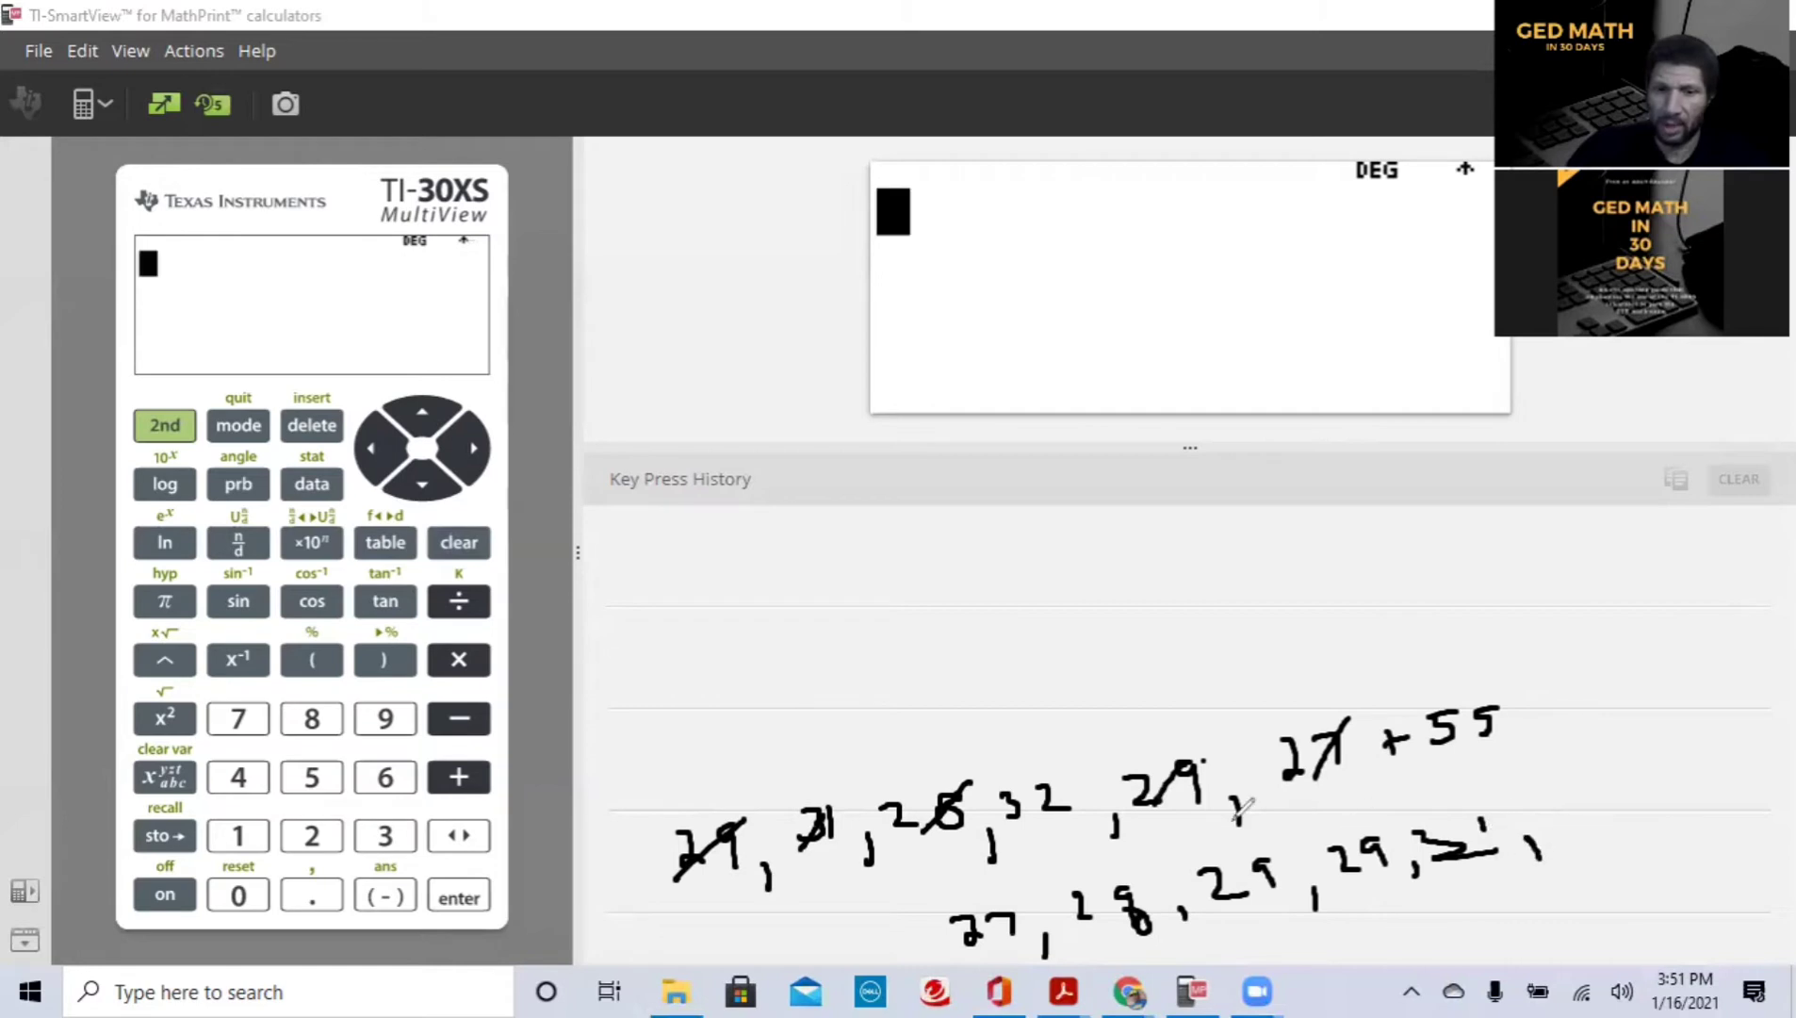
left_click_drag(1068, 781, 1037, 810)
mouse_move(1539, 792)
left_mouse_down()
mouse_move(1556, 802)
mouse_move(1546, 823)
mouse_move(1597, 804)
mouse_move(1626, 818)
mouse_move(1684, 747)
left_mouse_up()
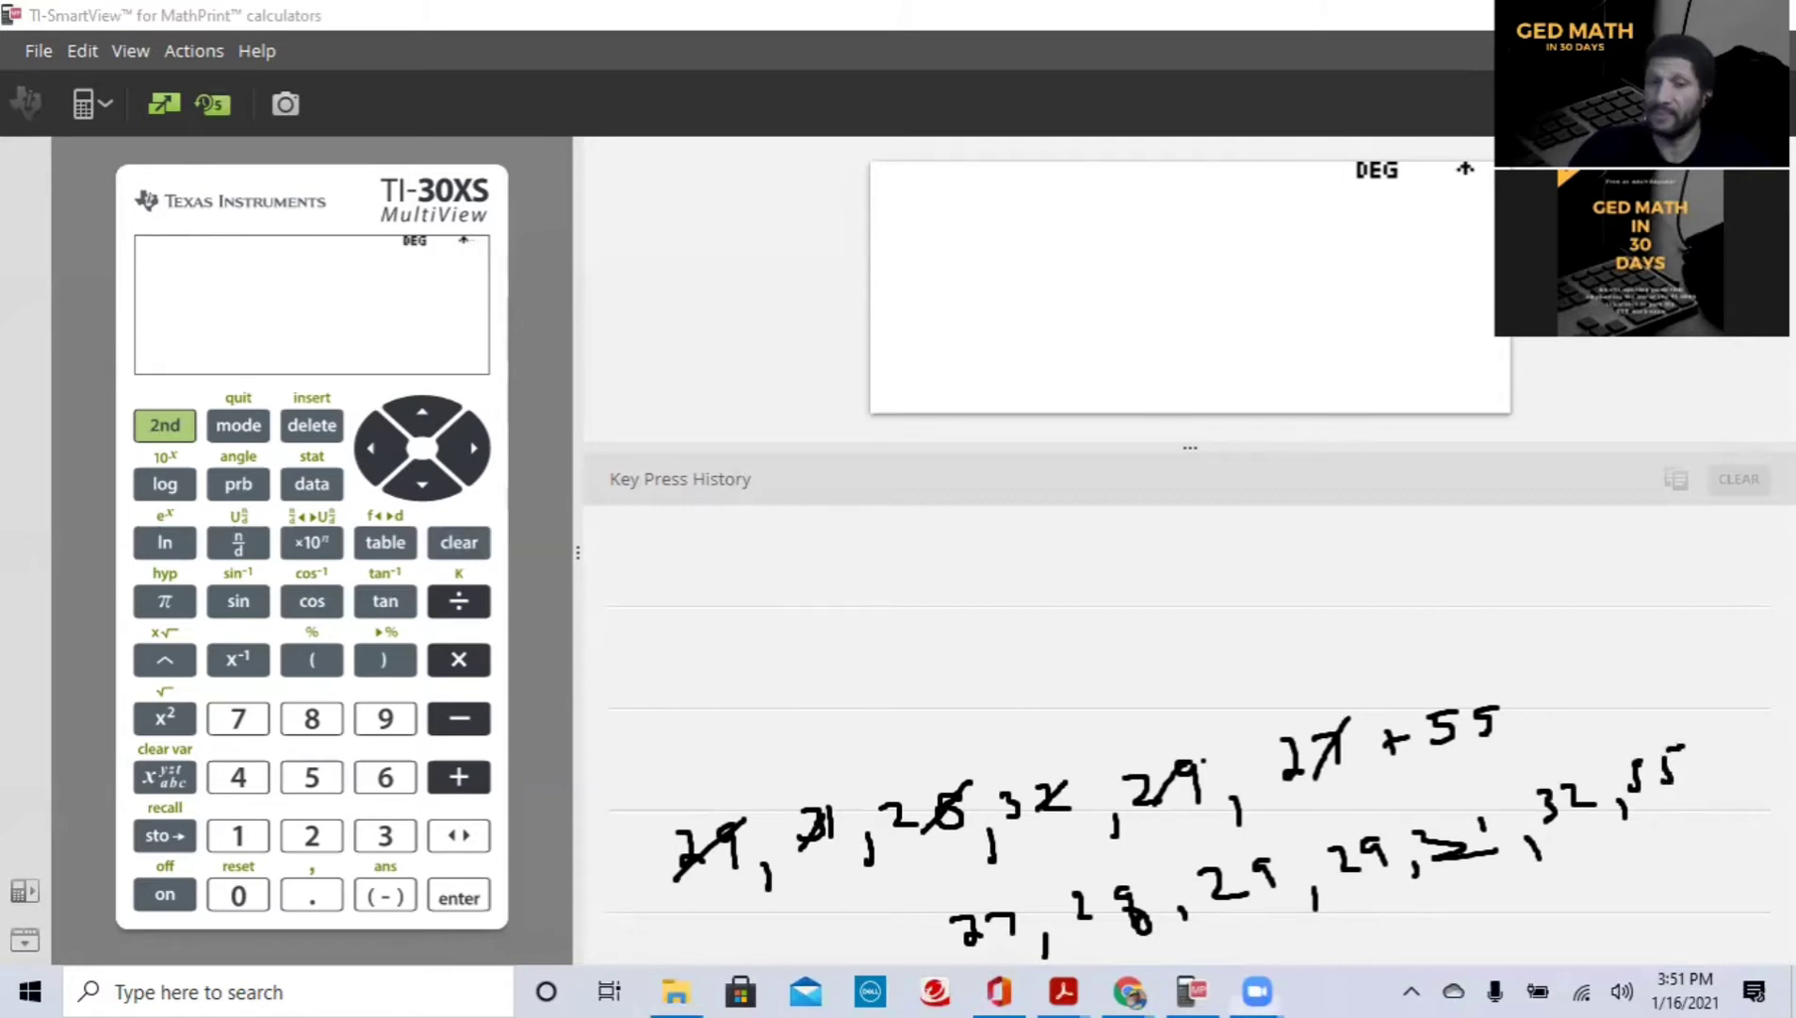
mouse_move(668, 859)
left_mouse_down()
mouse_move(1485, 719)
mouse_move(1252, 789)
mouse_move(697, 886)
mouse_move(786, 835)
left_mouse_up()
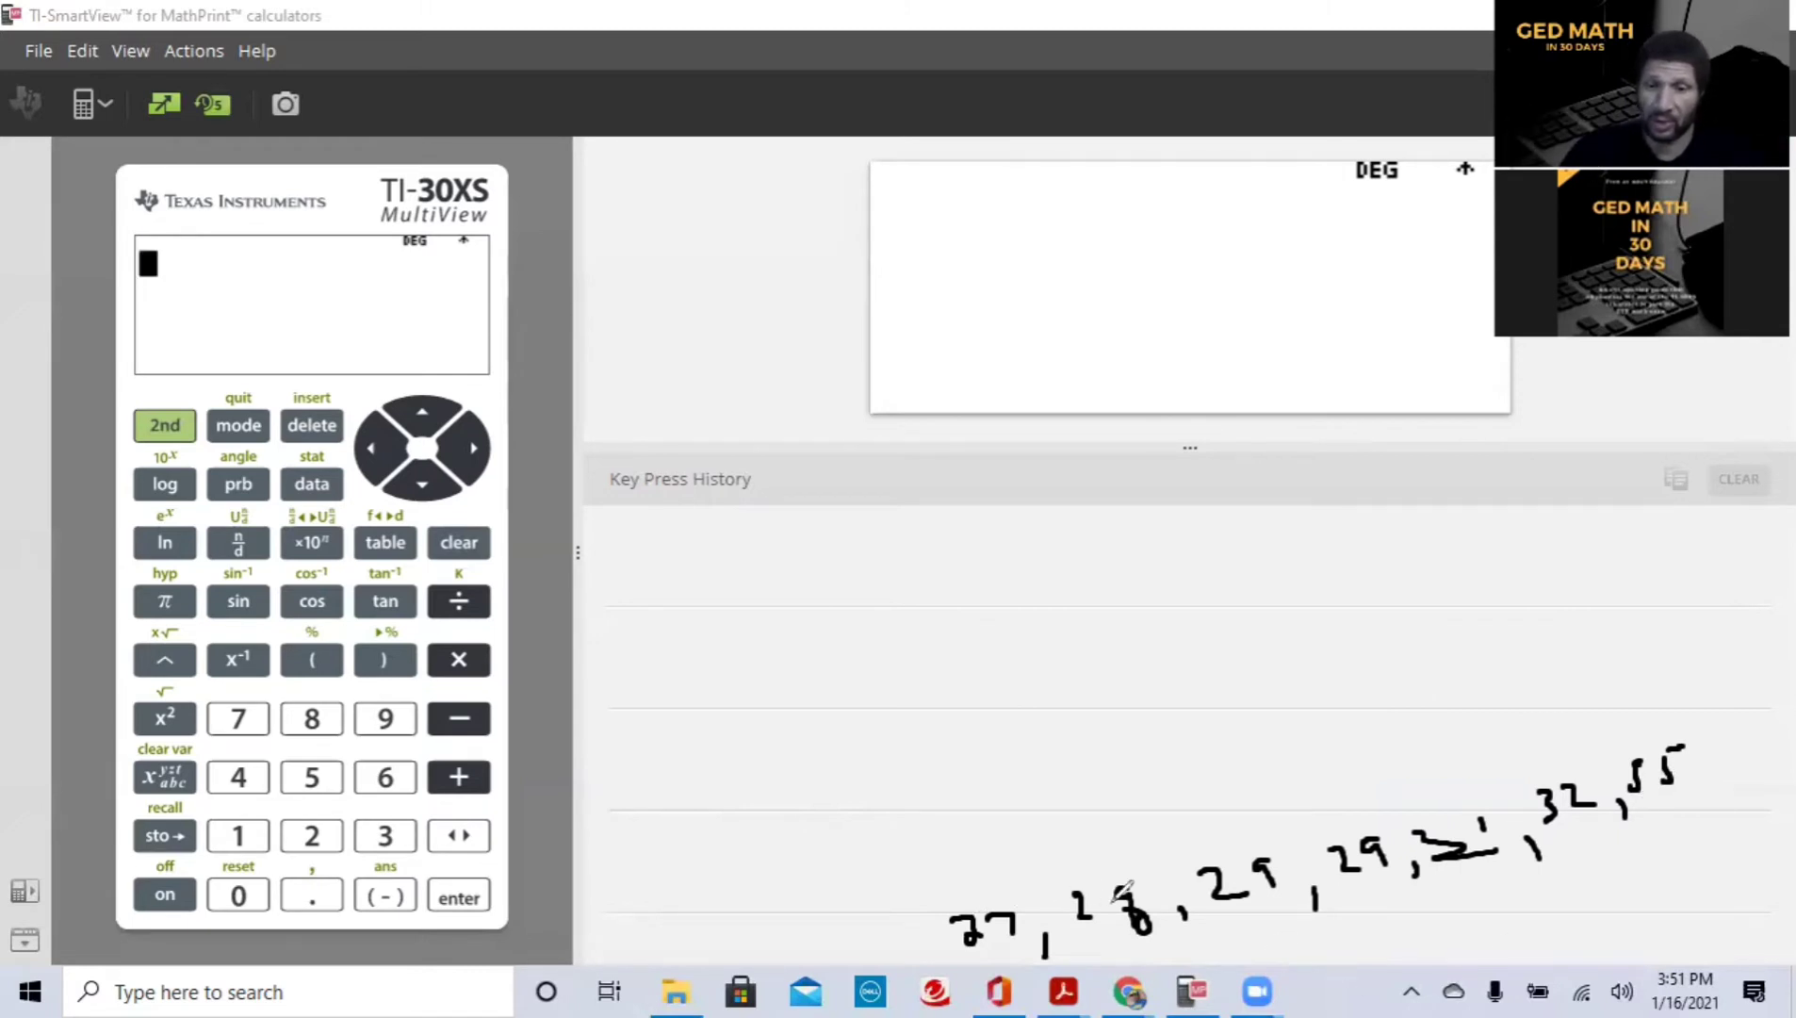
Step: Box the median 29 in the sorted list and open the data list editor
mouse_move(1357, 802)
left_mouse_down()
mouse_move(1299, 824)
mouse_move(1326, 875)
mouse_move(1403, 874)
mouse_move(1403, 805)
mouse_move(1350, 801)
left_mouse_up()
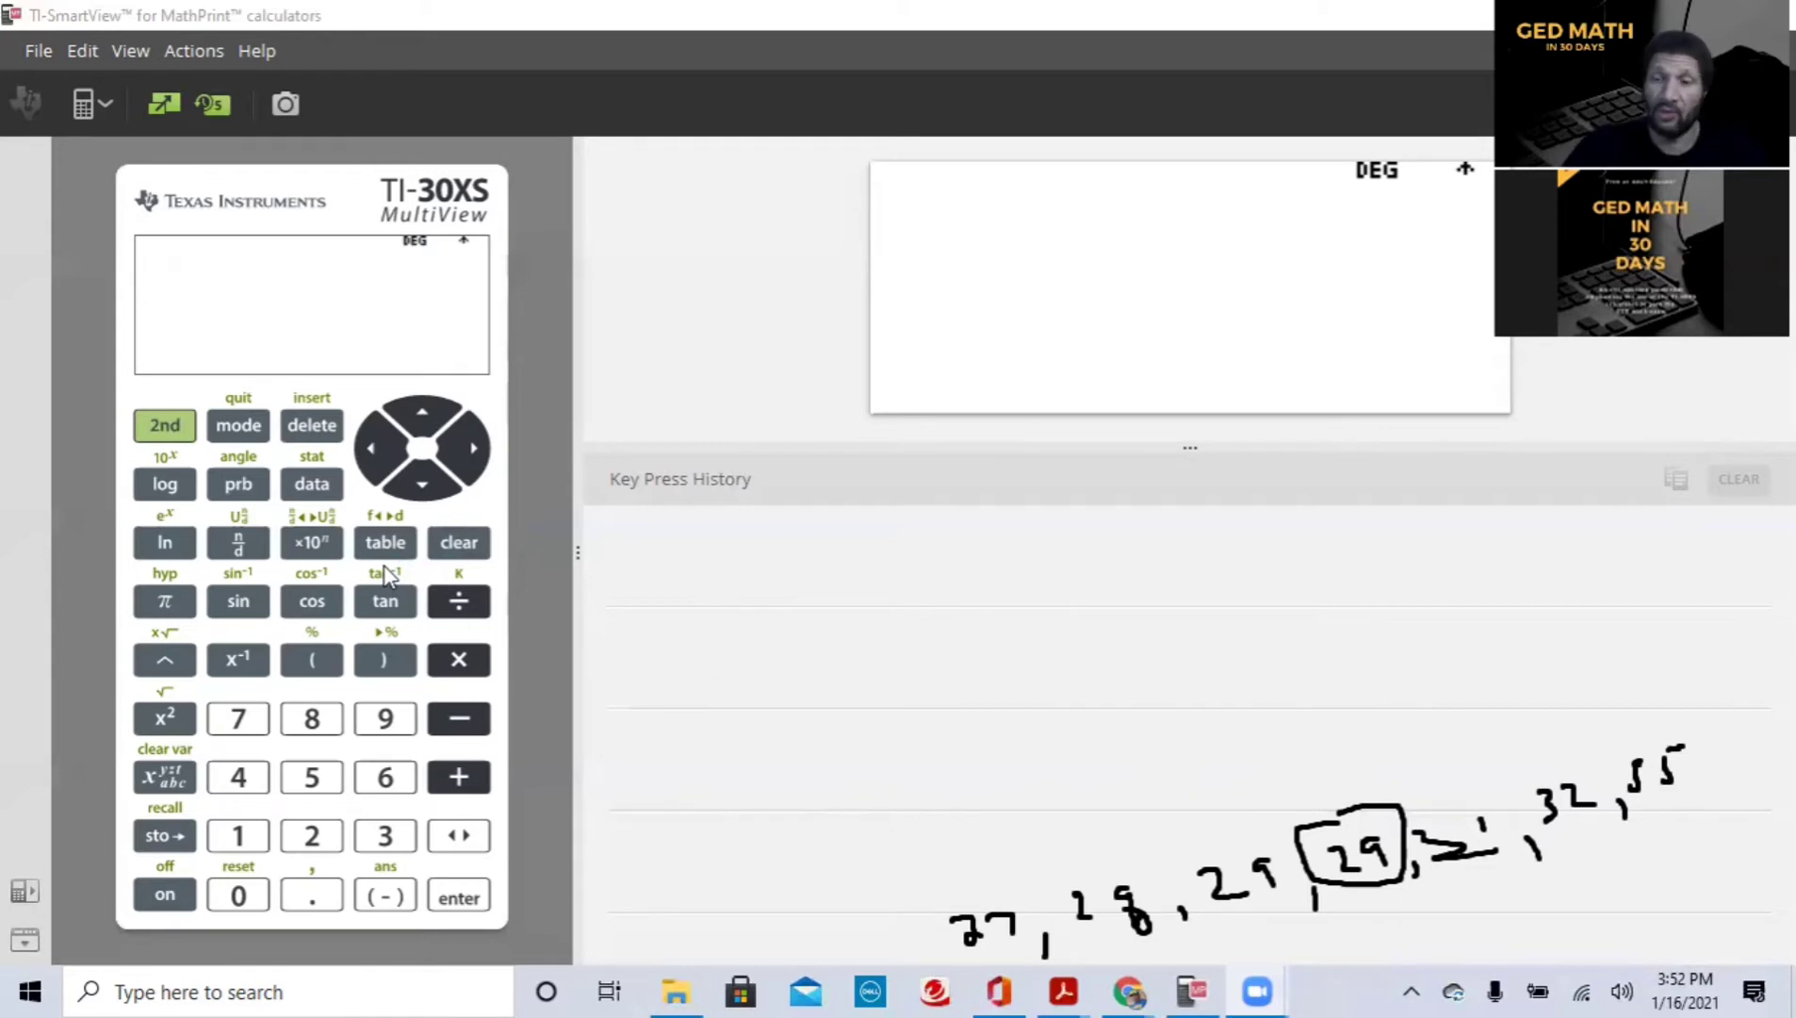
left_click(314, 484)
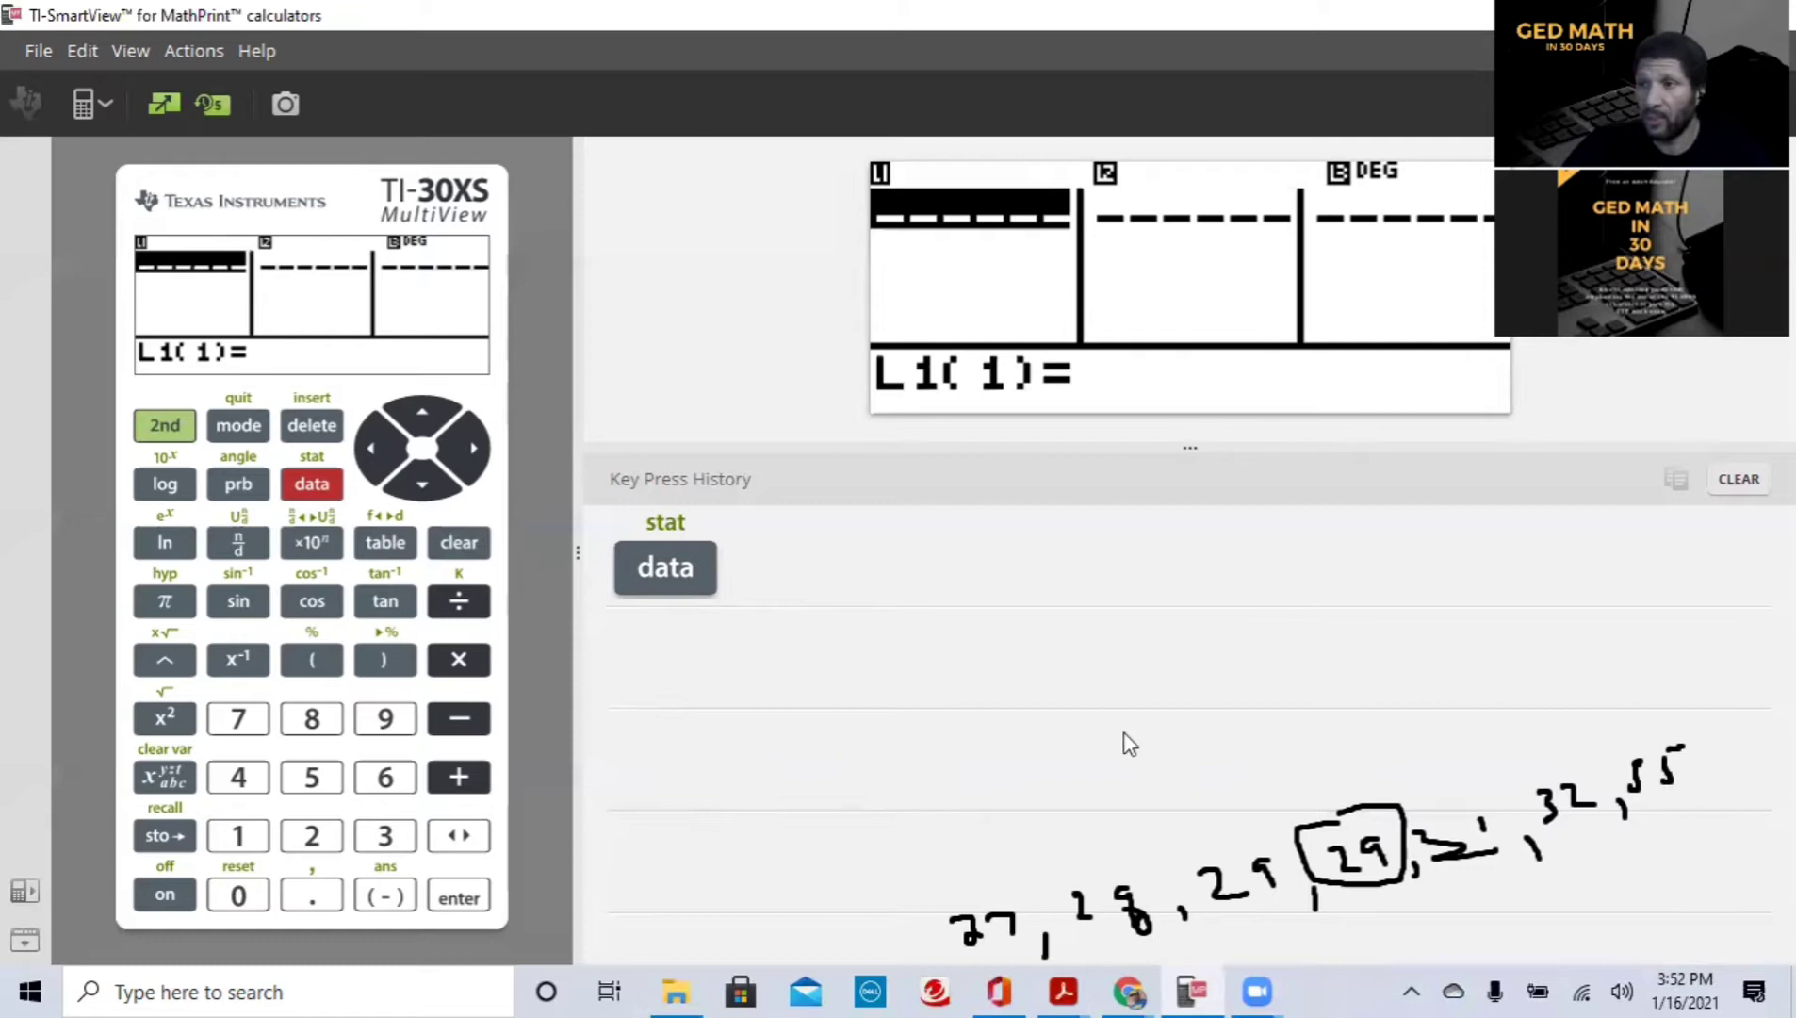
Step: Enter 29, 31 and 28 as the first three L1 values
left_click(312, 836)
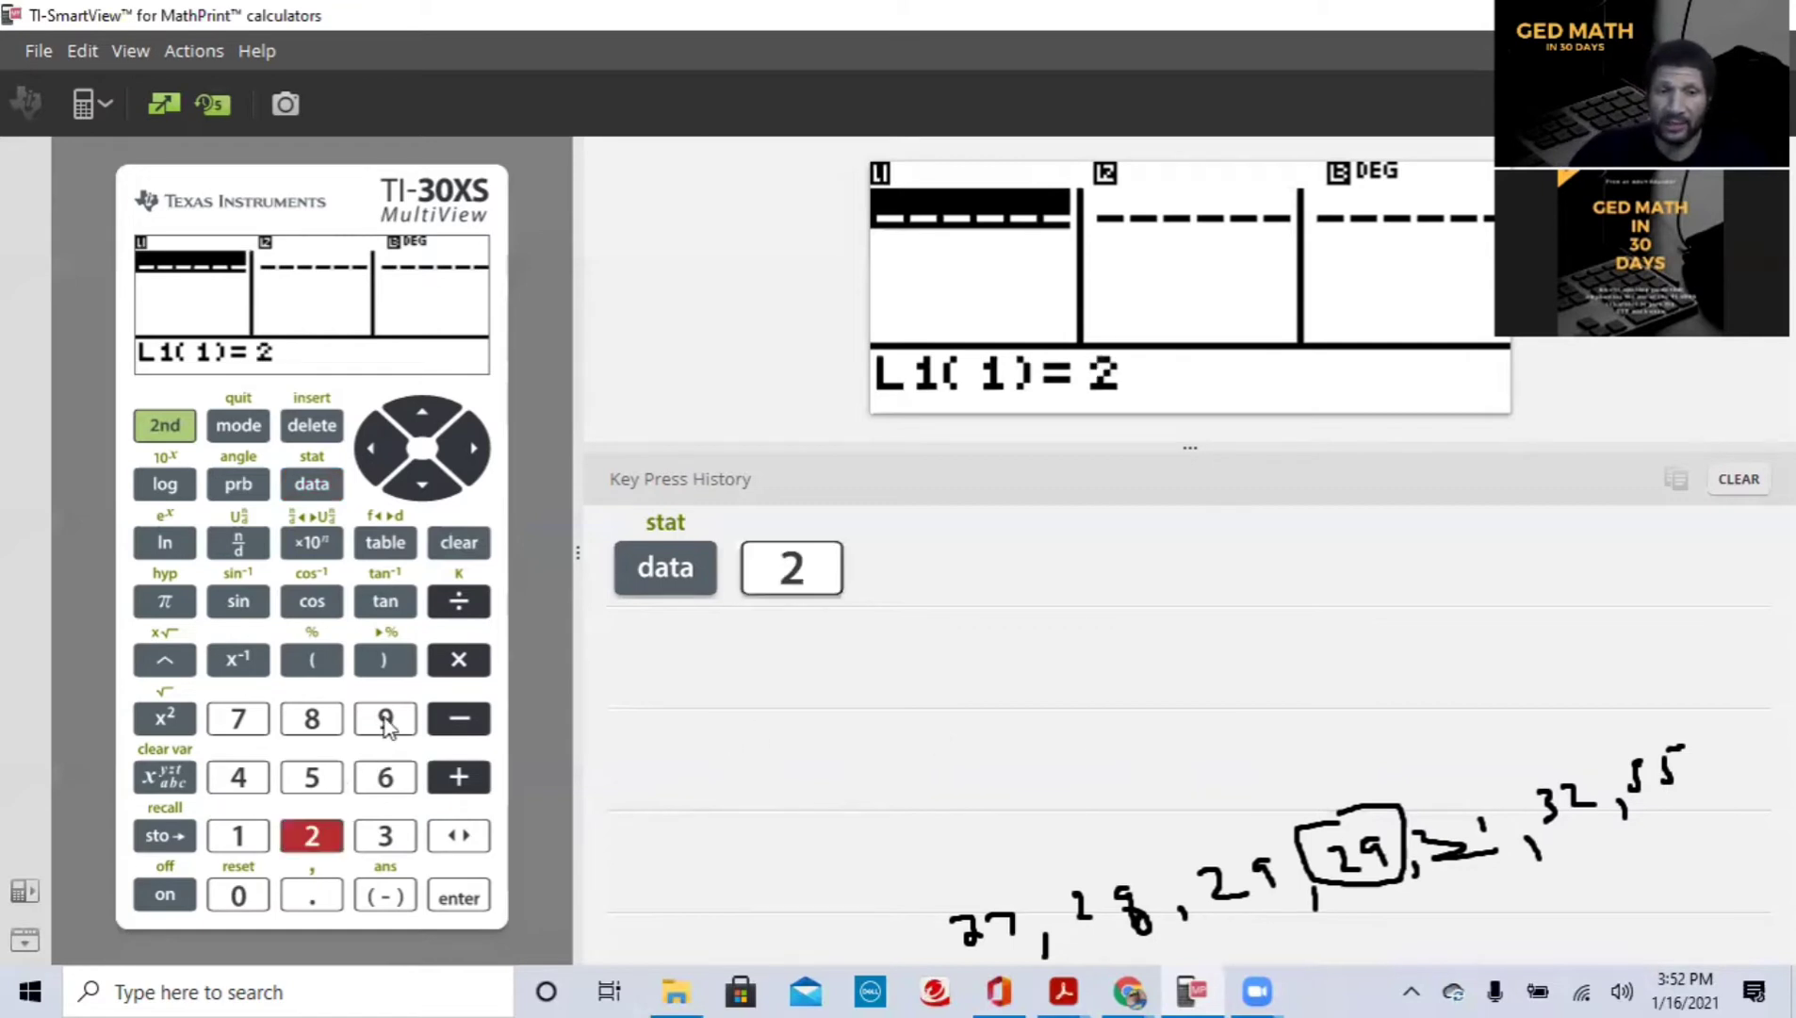
left_click(385, 718)
left_click(459, 900)
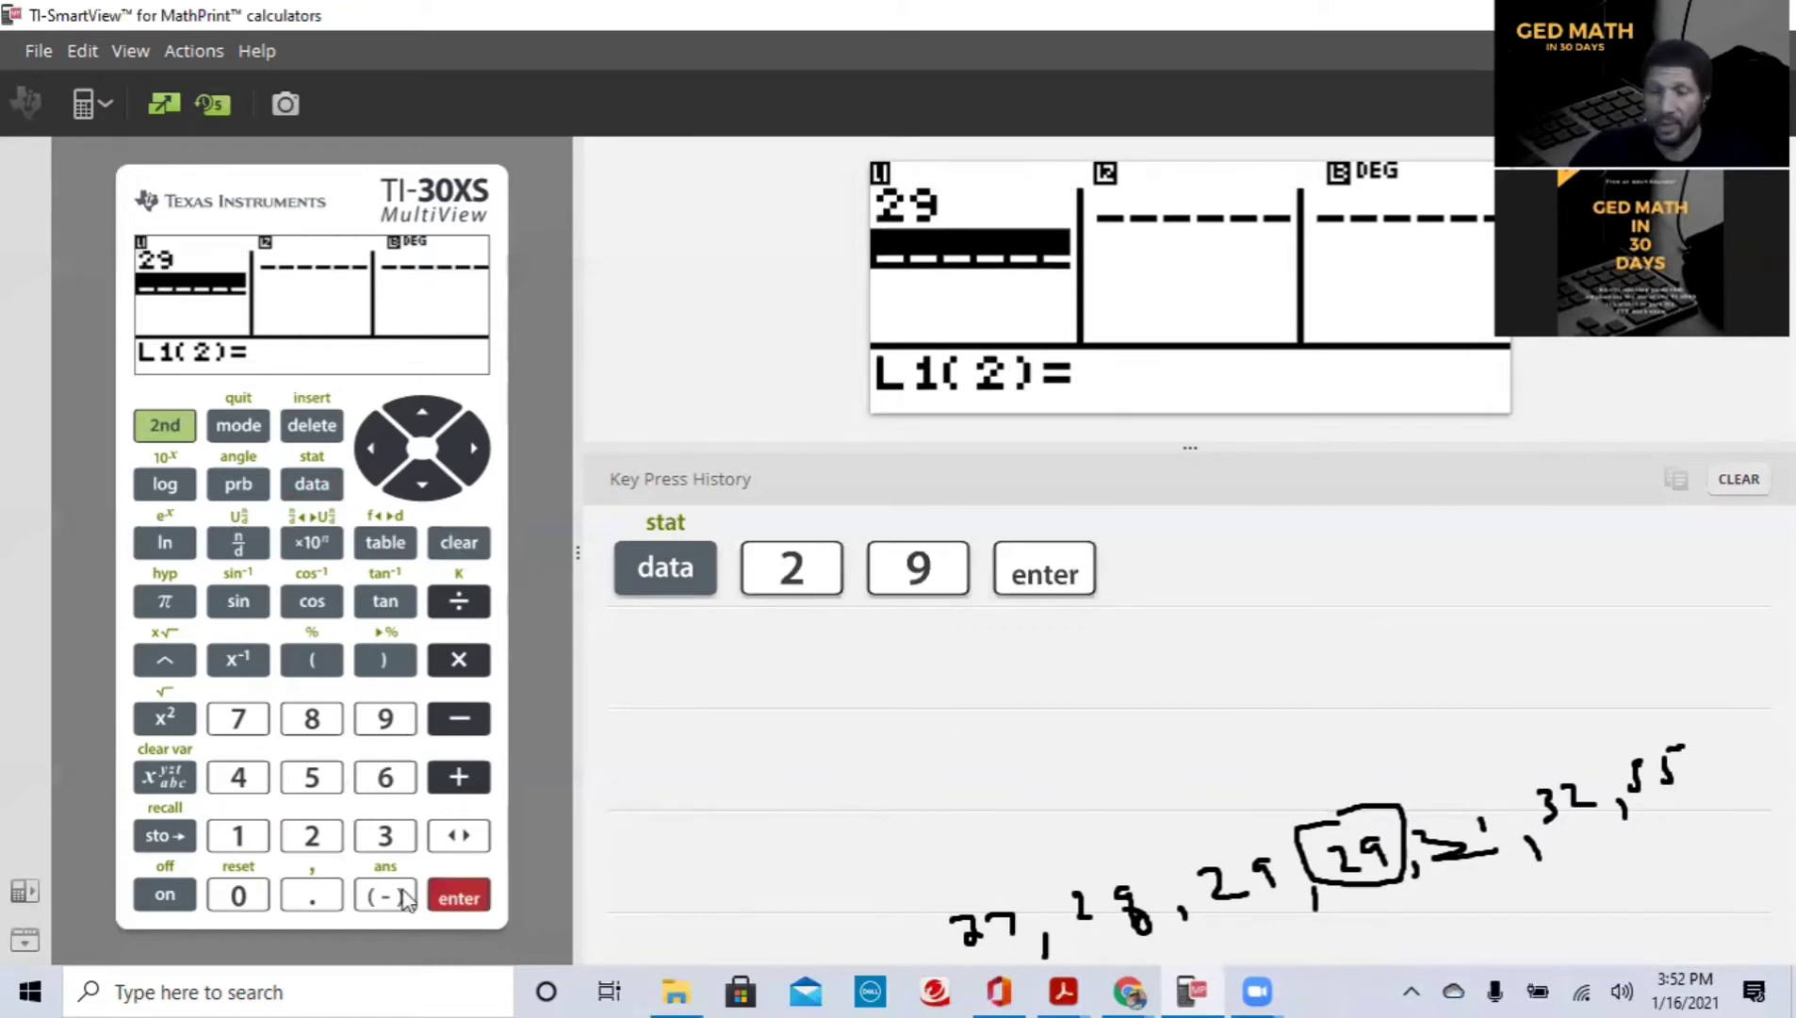
left_click(381, 842)
left_click(238, 836)
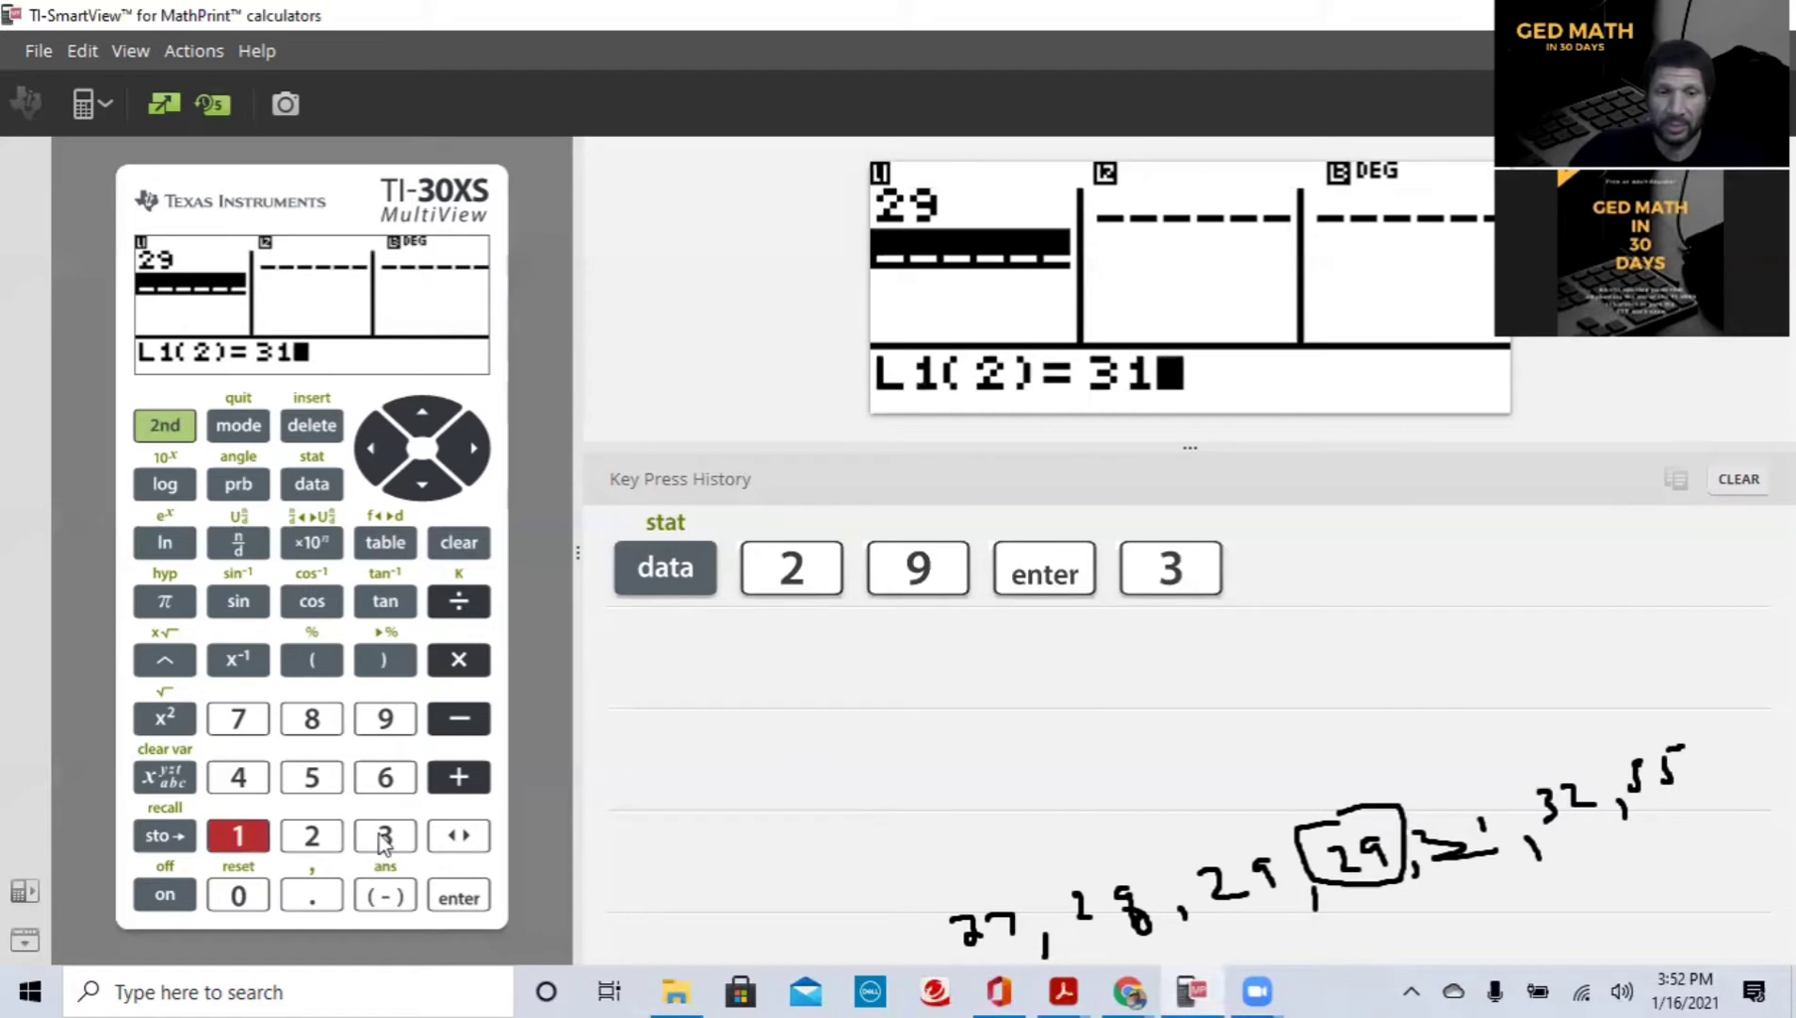
left_click(459, 897)
left_click(312, 836)
left_click(312, 718)
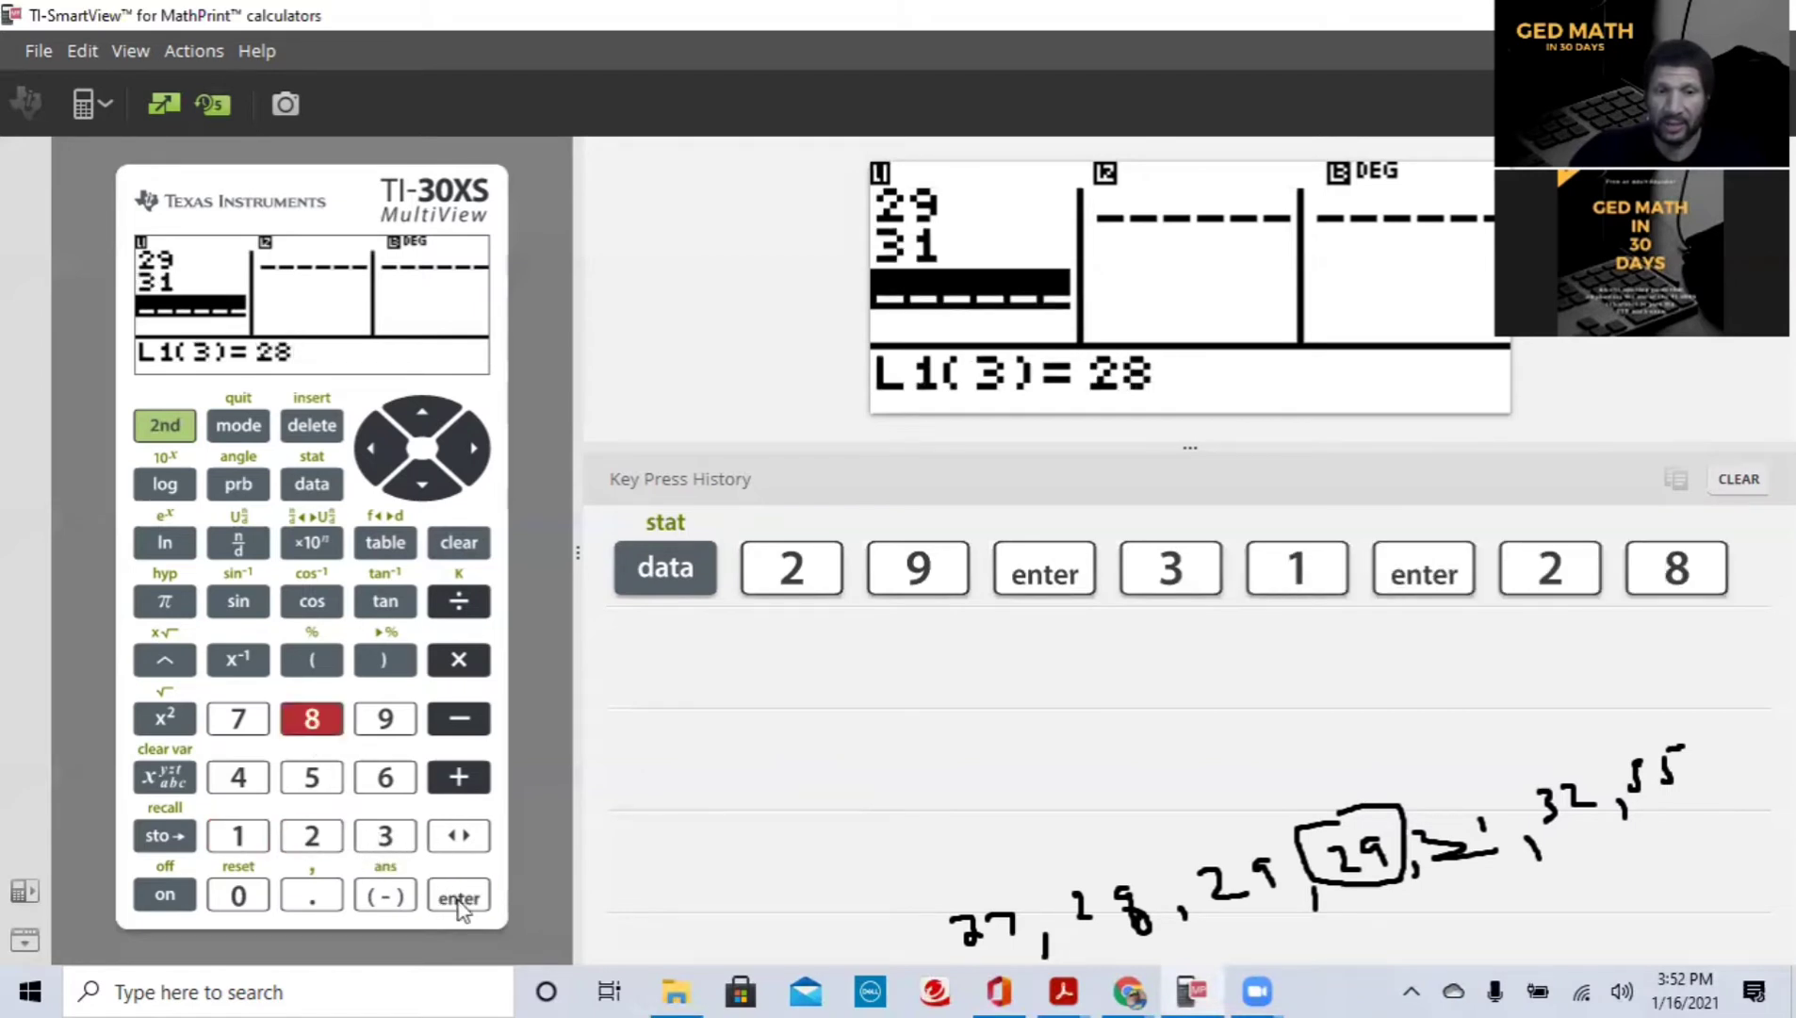
left_click(459, 897)
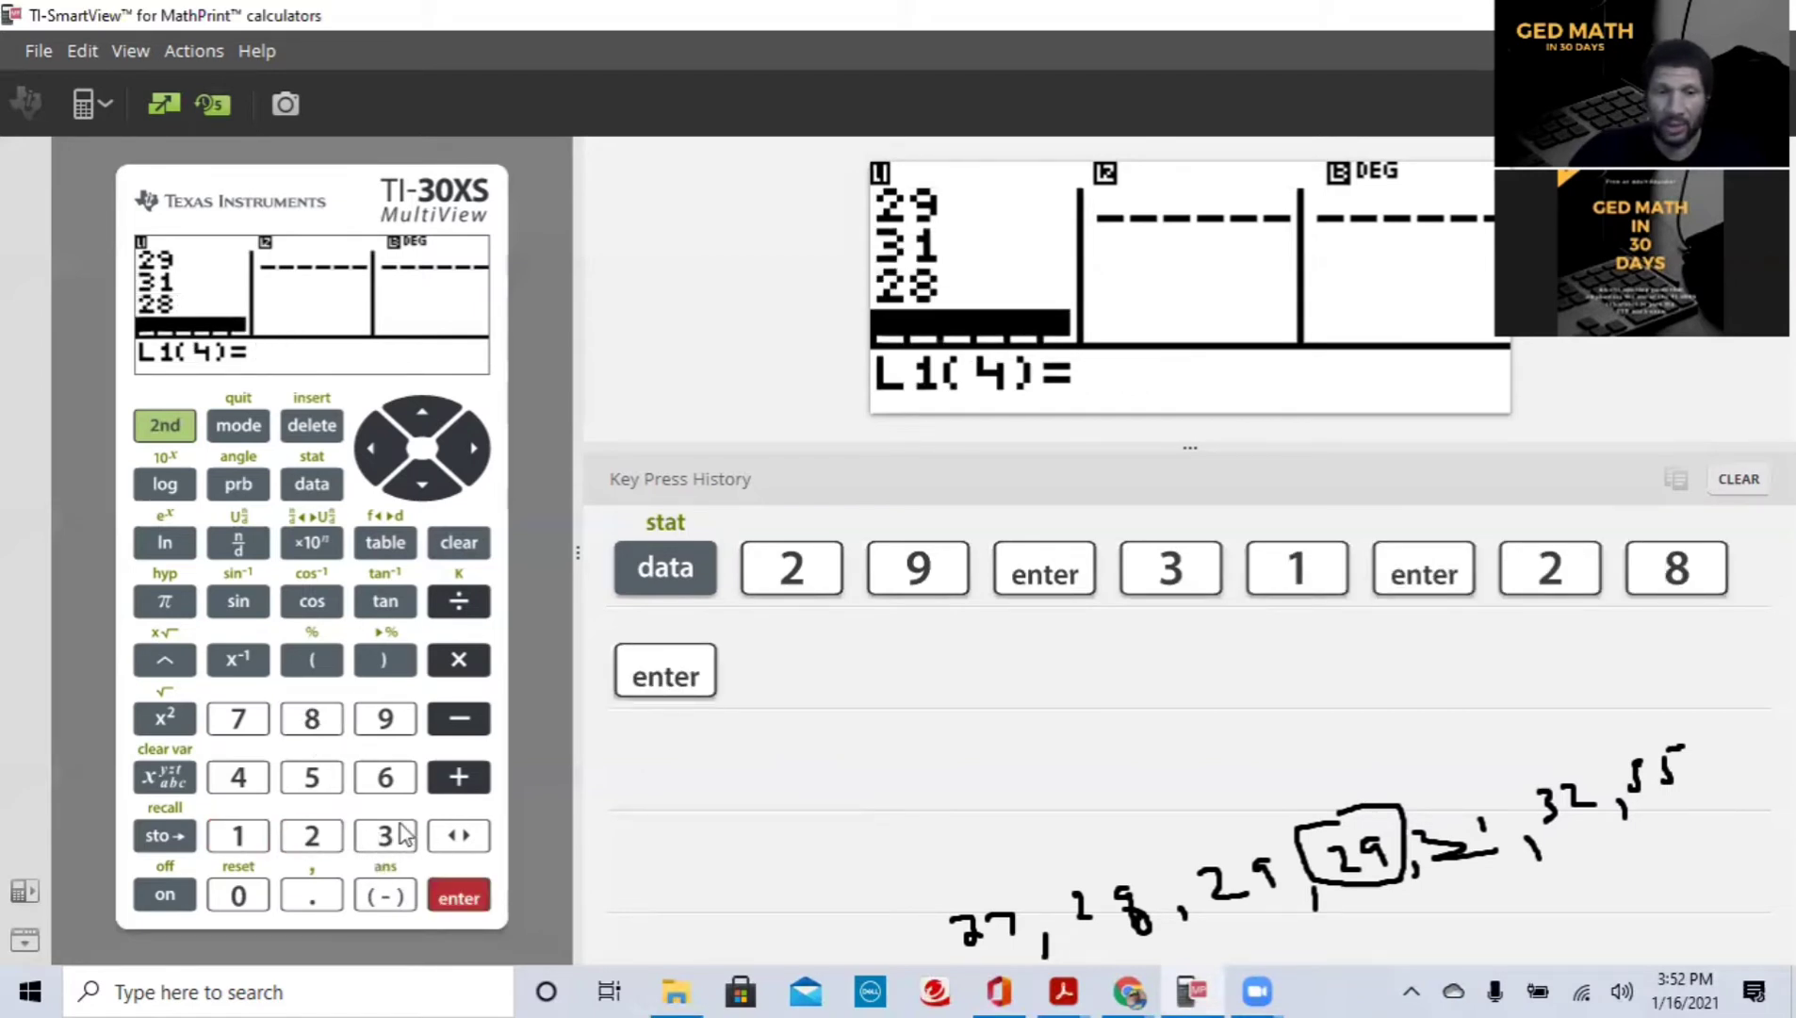
Step: Enter 32, 29, 27 and 55 as the remaining L1 values
left_click(398, 836)
left_click(312, 836)
left_click(459, 897)
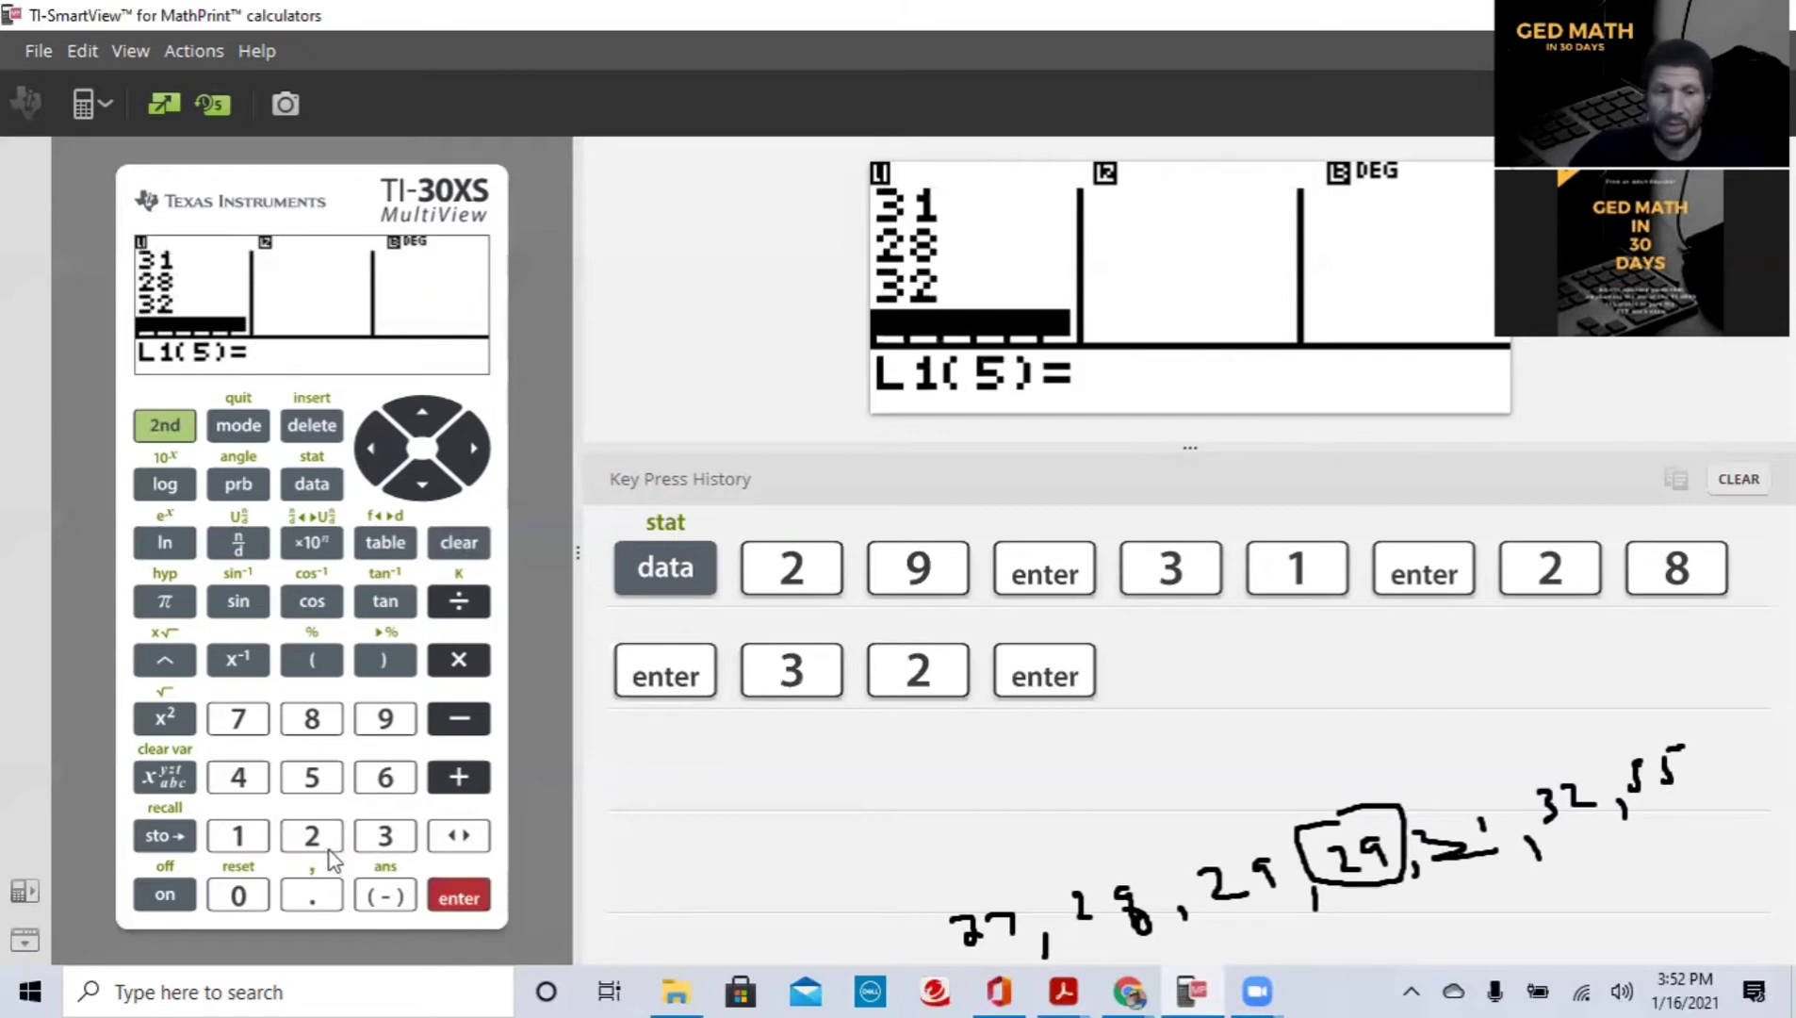
left_click(312, 836)
left_click(386, 718)
left_click(459, 898)
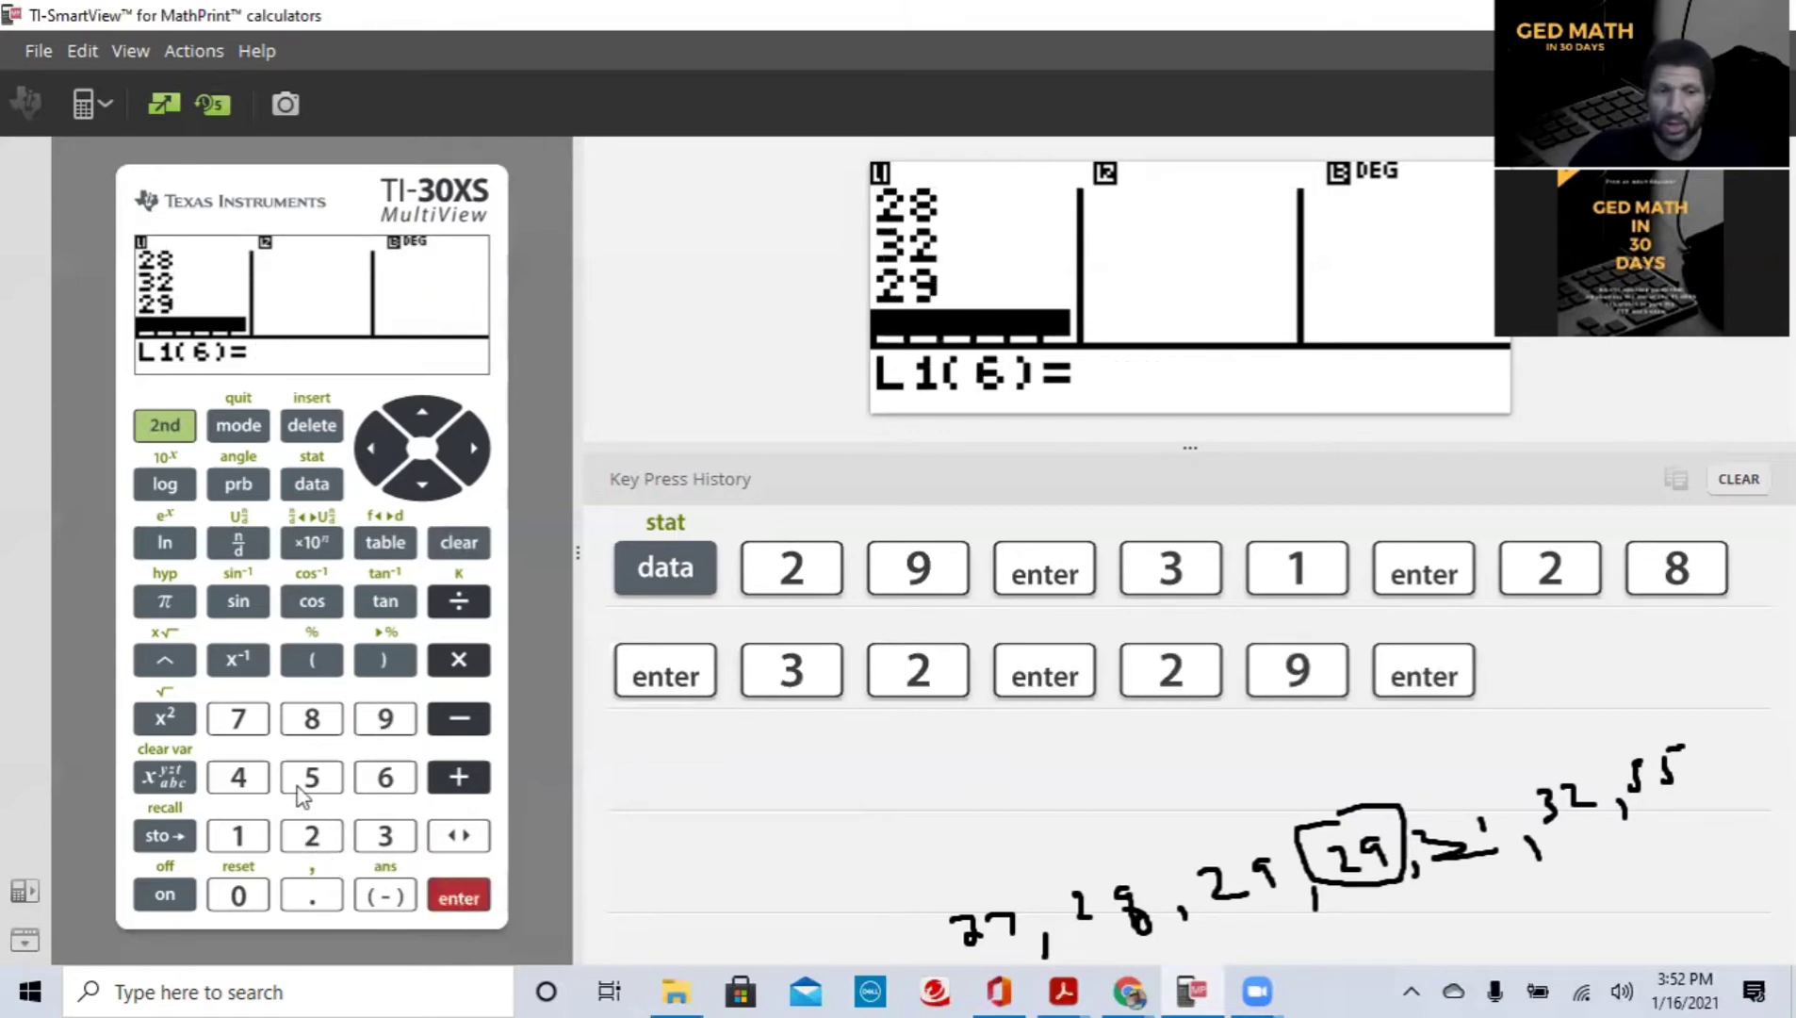
left_click(312, 836)
left_click(239, 718)
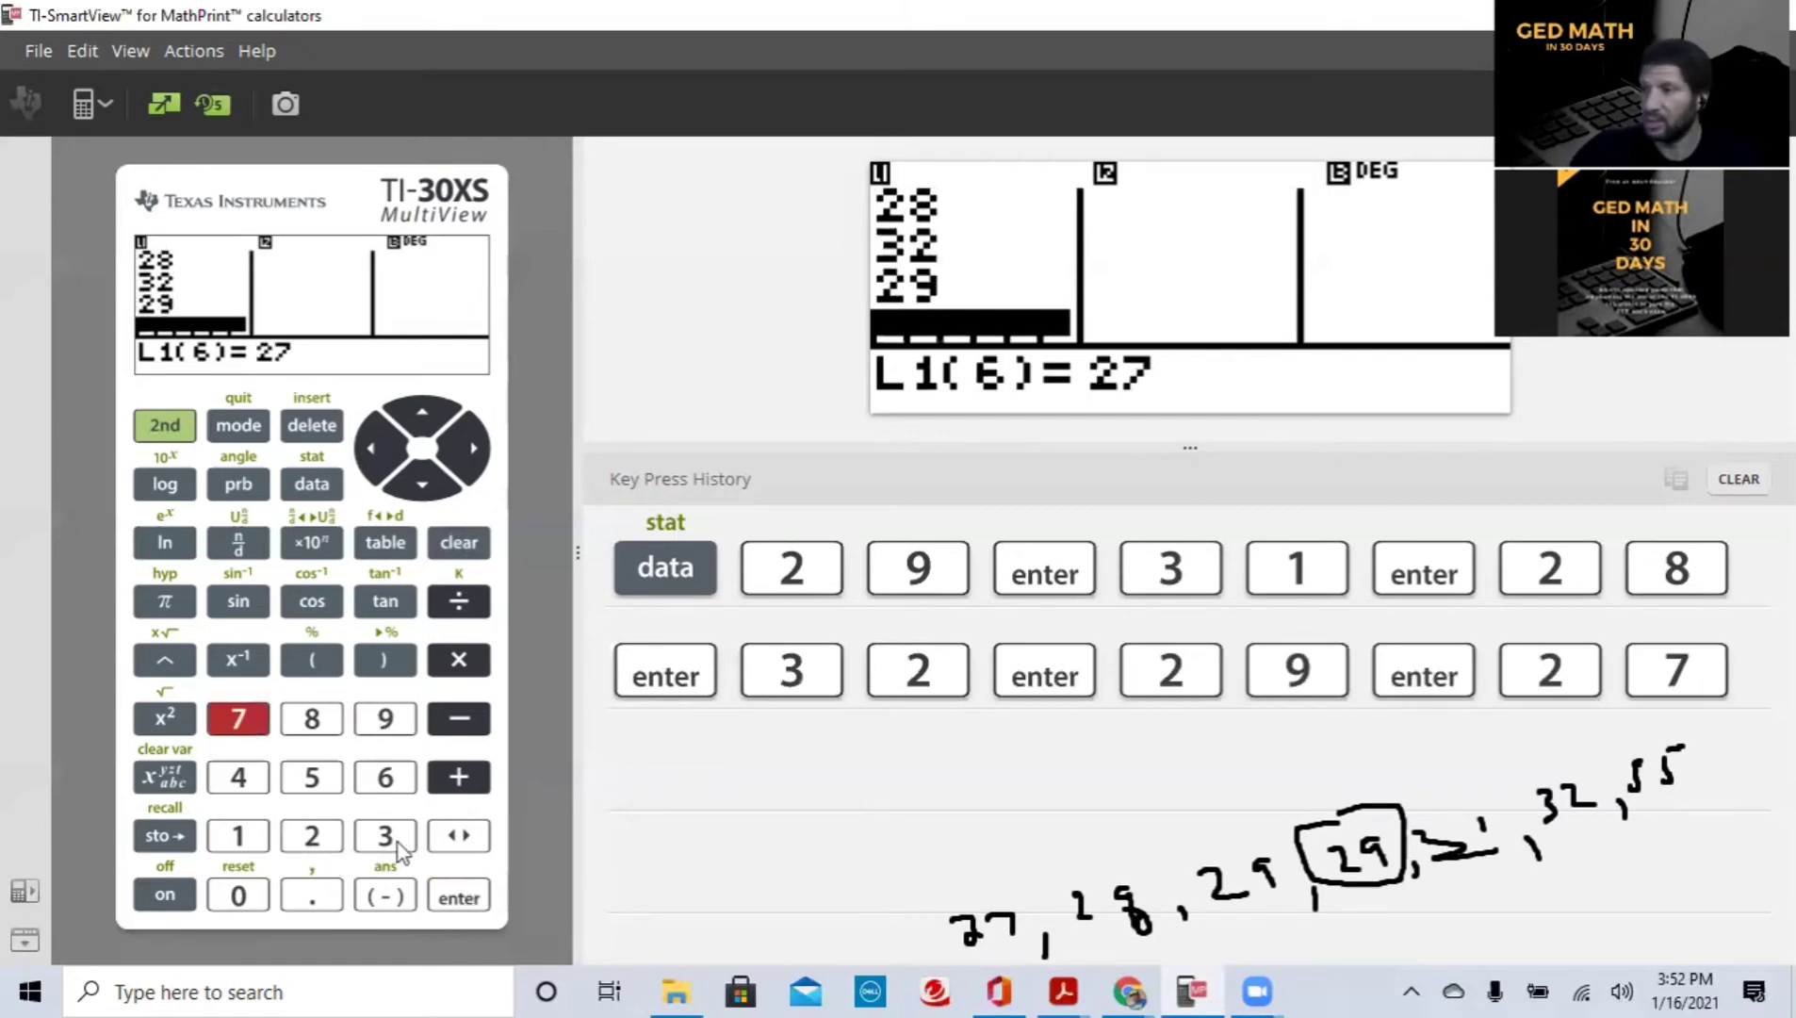
left_click(483, 898)
left_click(312, 777)
left_click(312, 778)
left_click(454, 900)
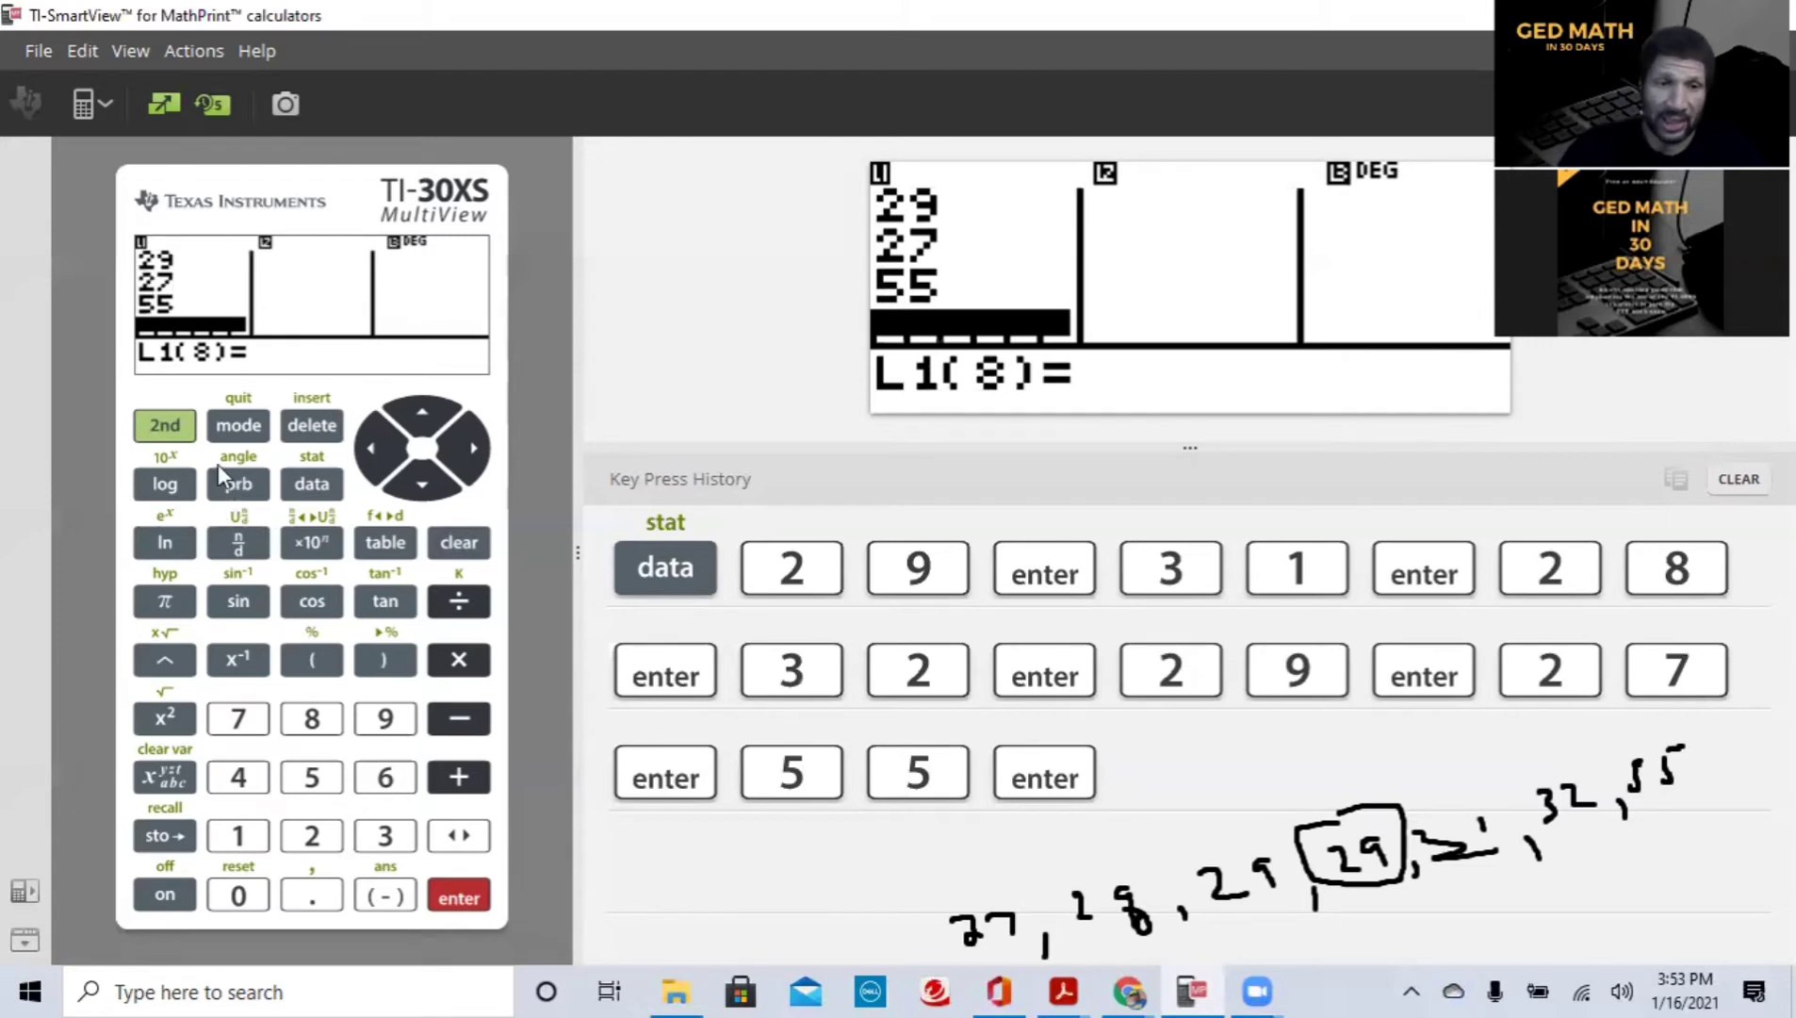
Step: Run 1-Var Stats on L1 with FRQ ONE, giving n=7 and mean 33
left_click(166, 426)
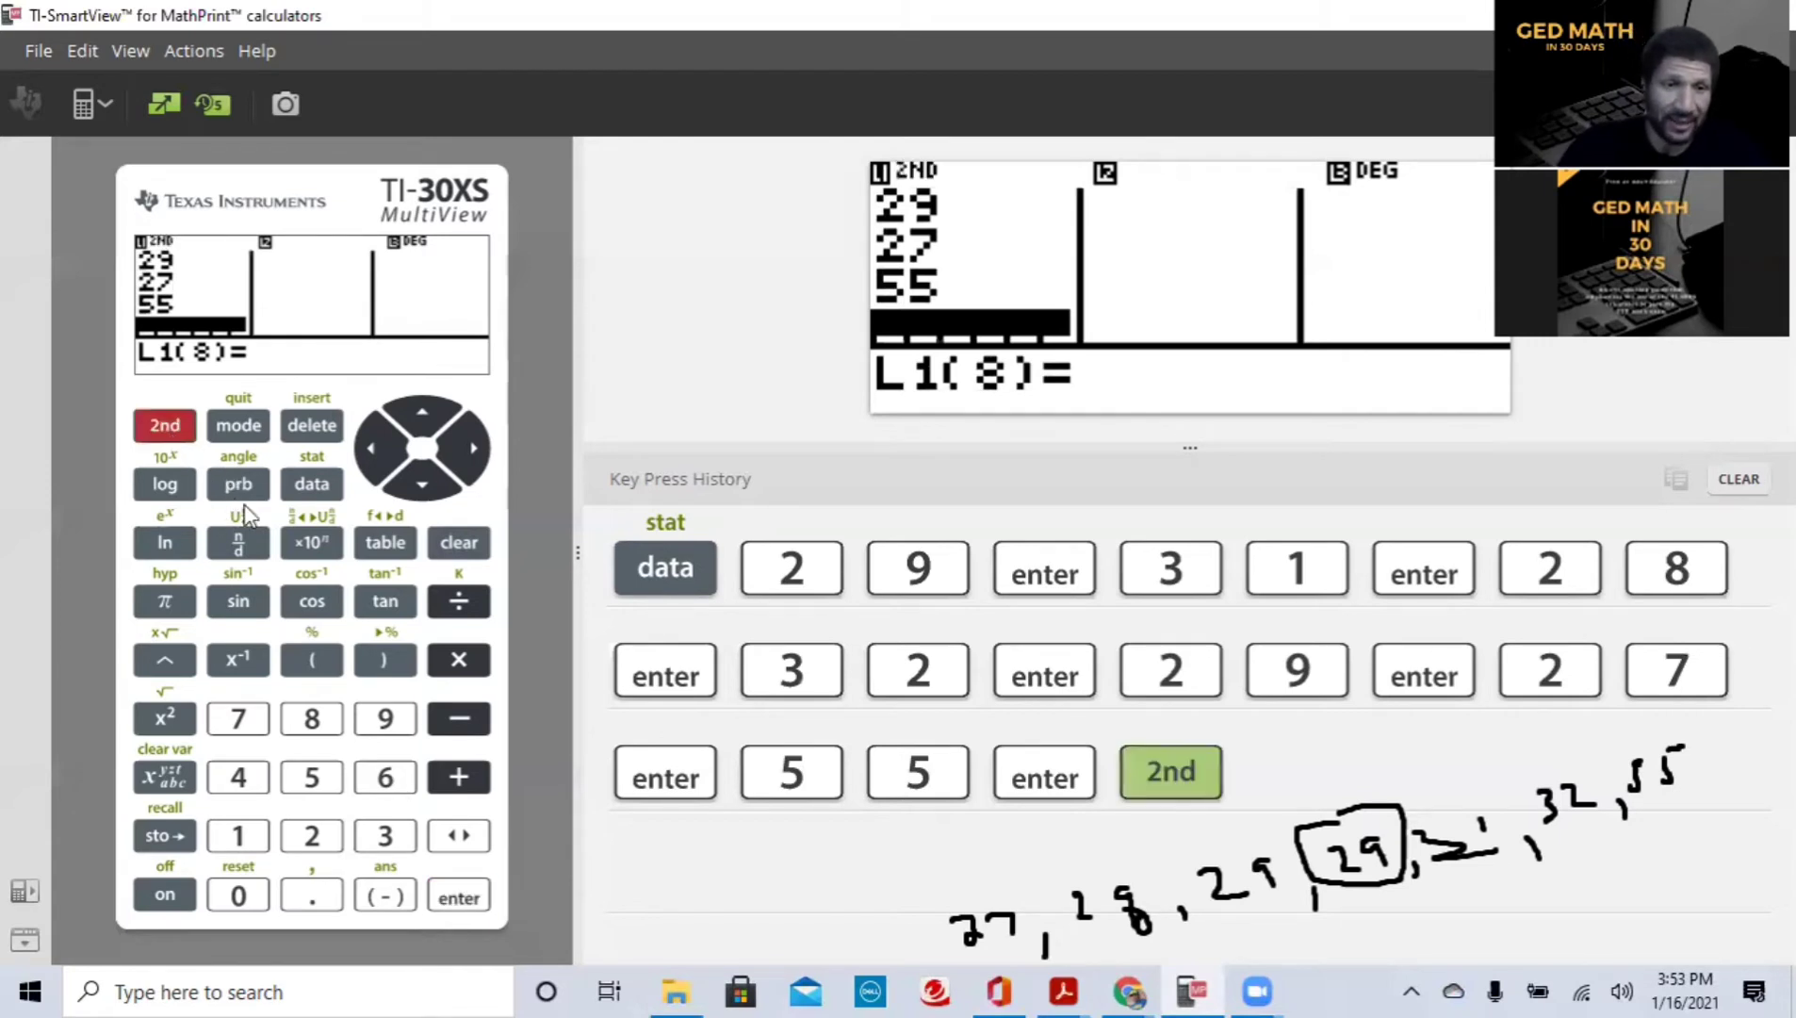
left_click(312, 483)
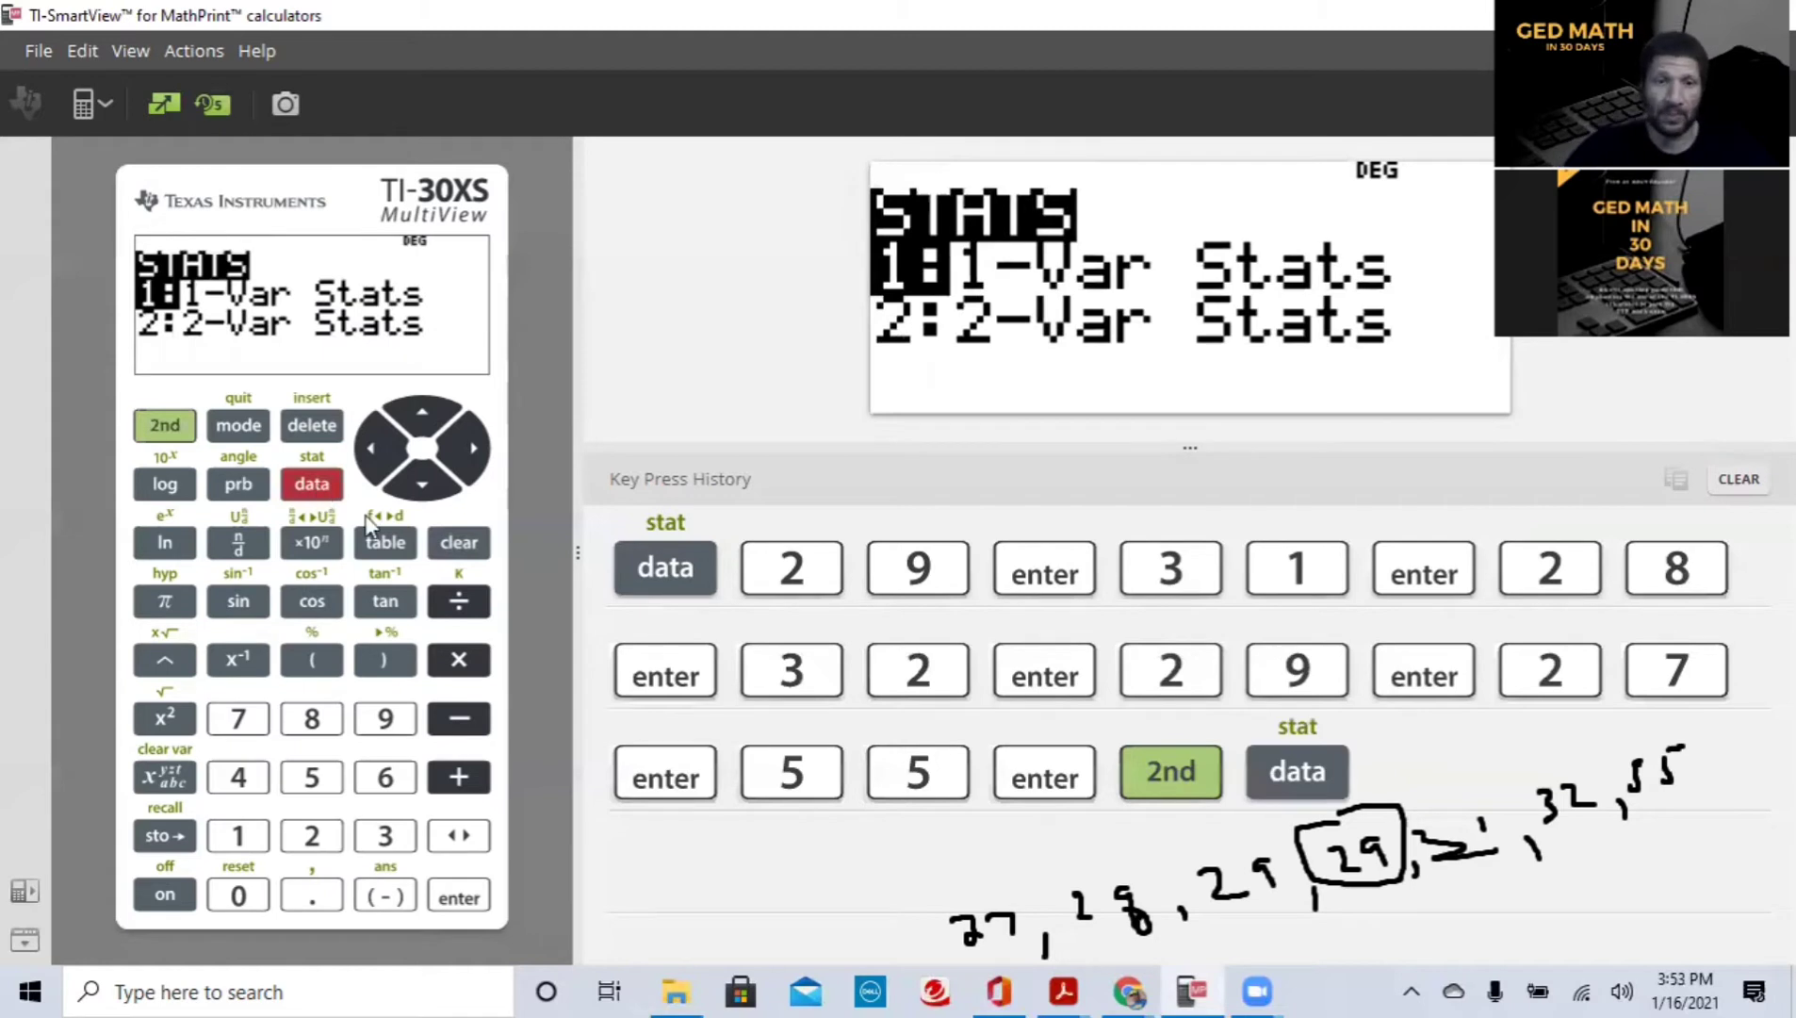
left_click(423, 484)
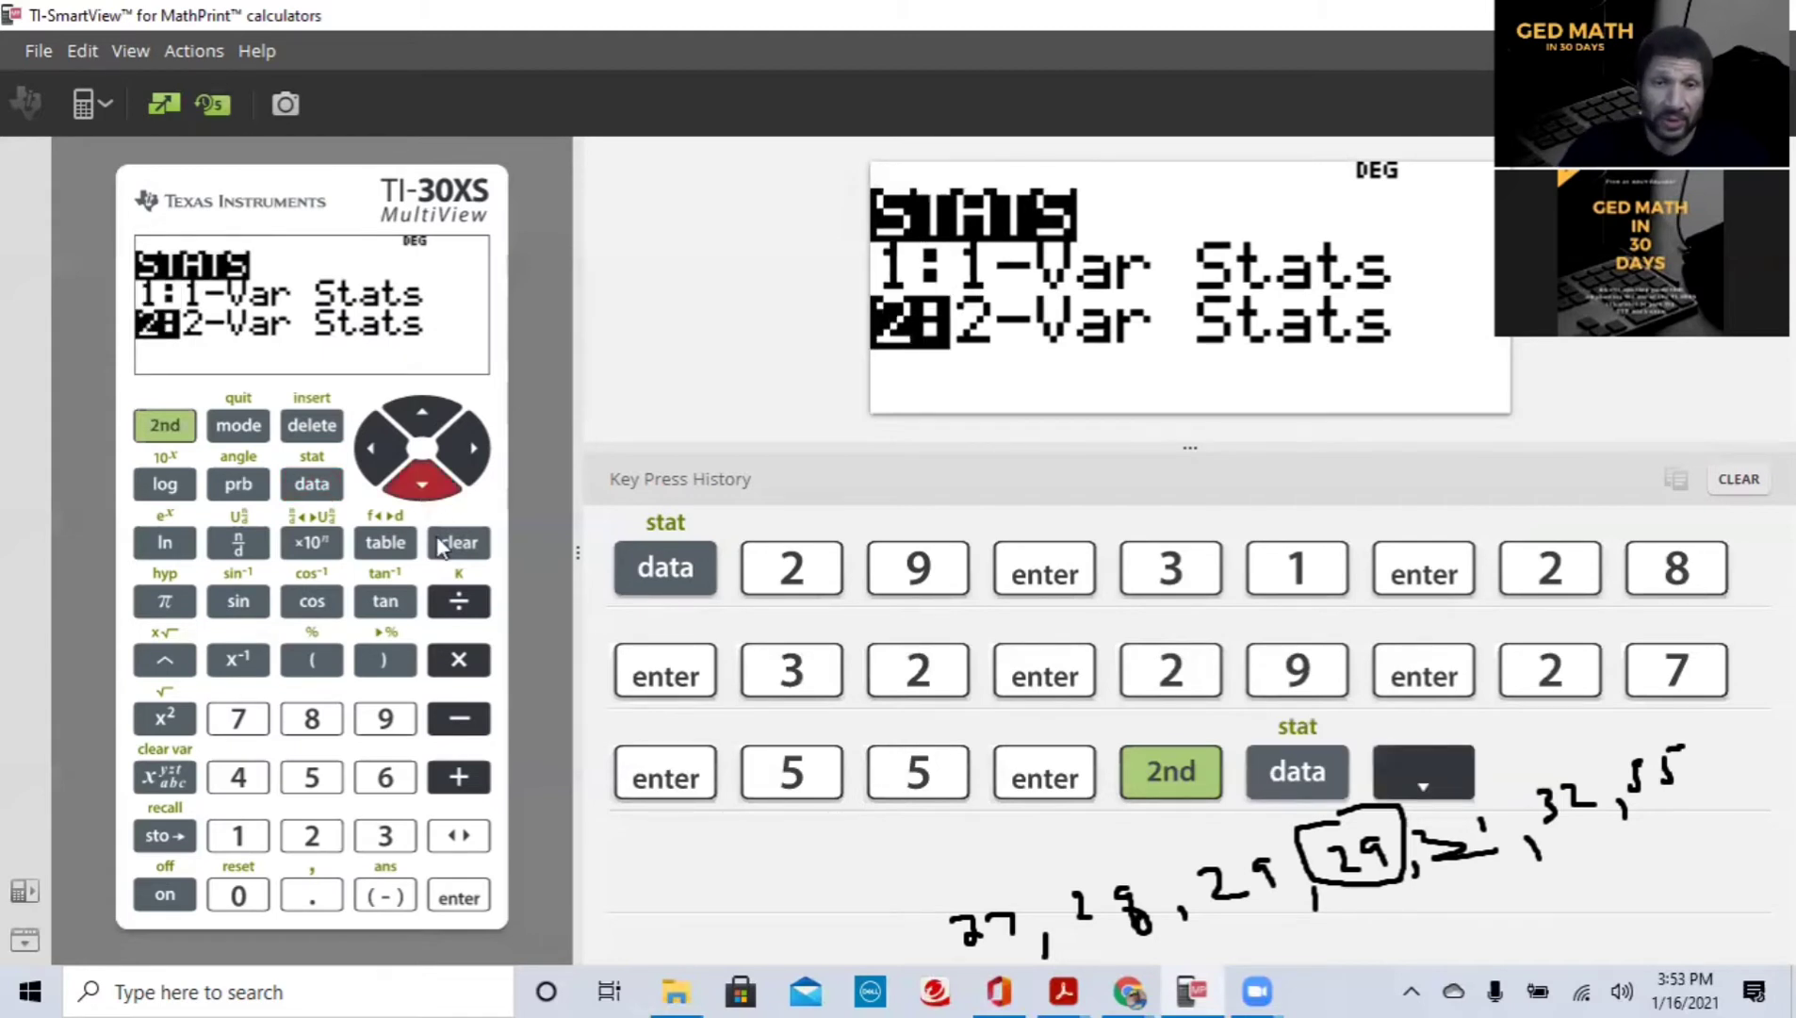
left_click(429, 426)
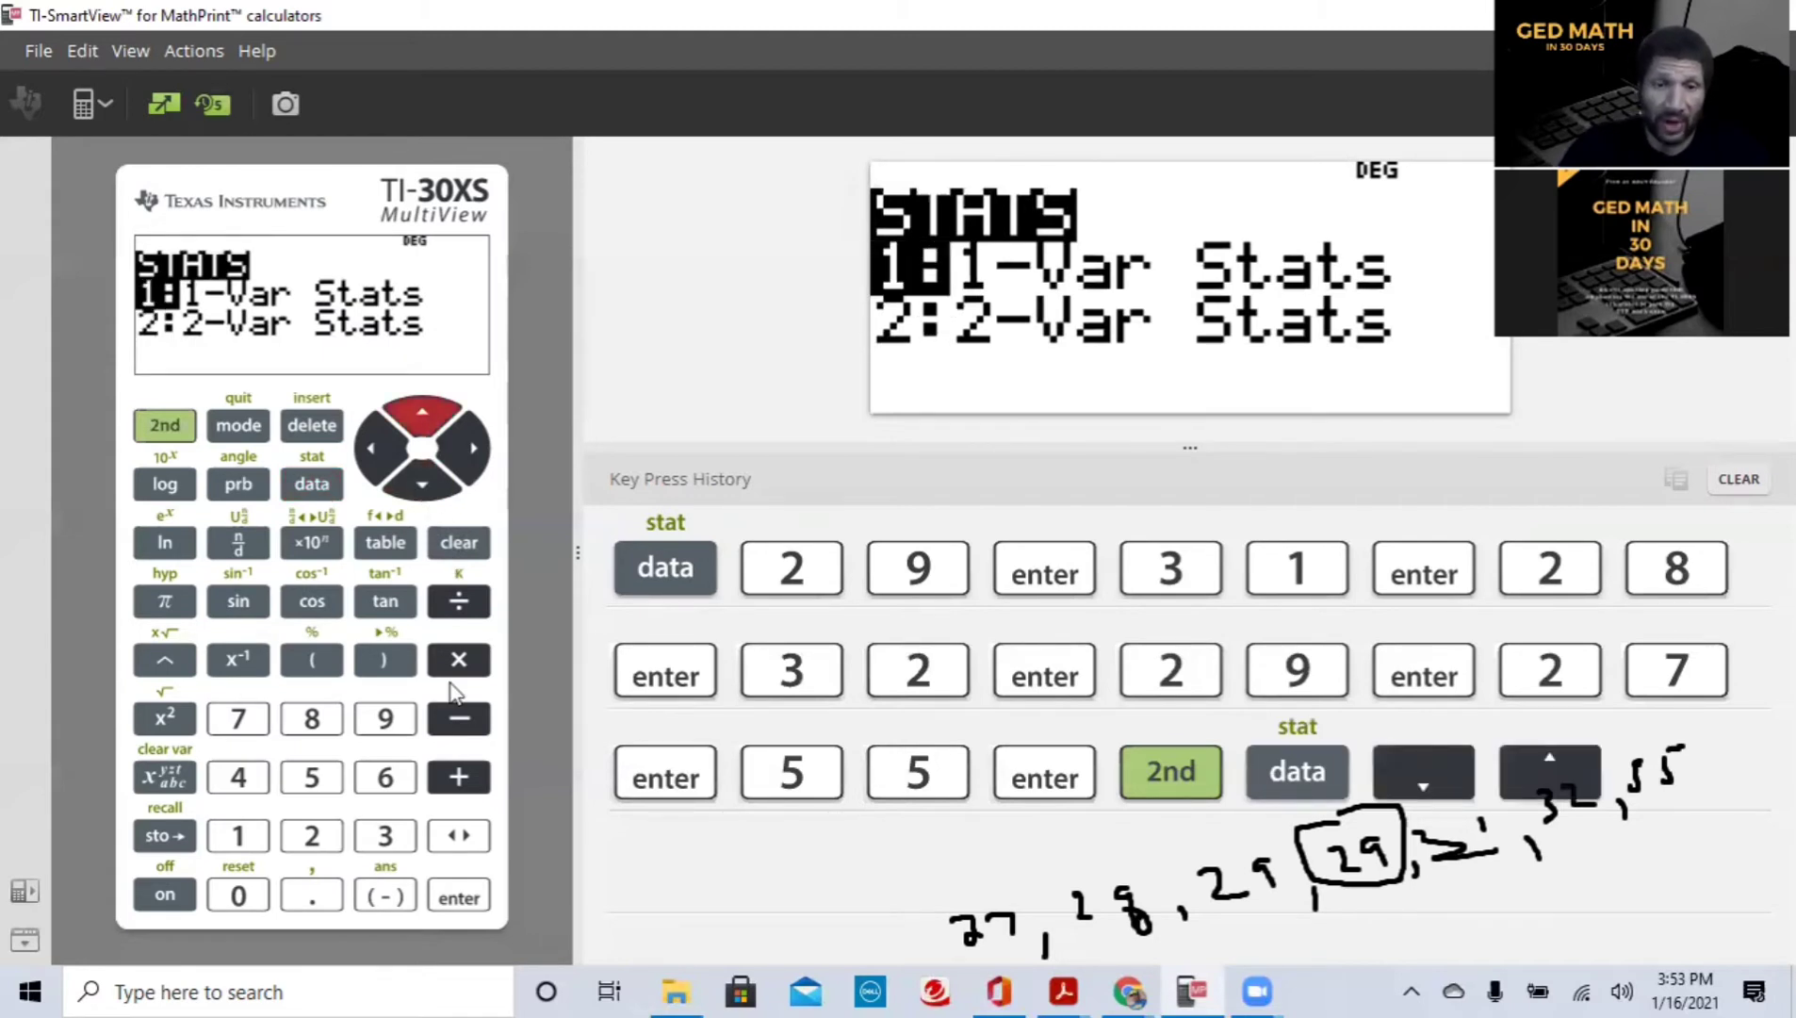
left_click(474, 900)
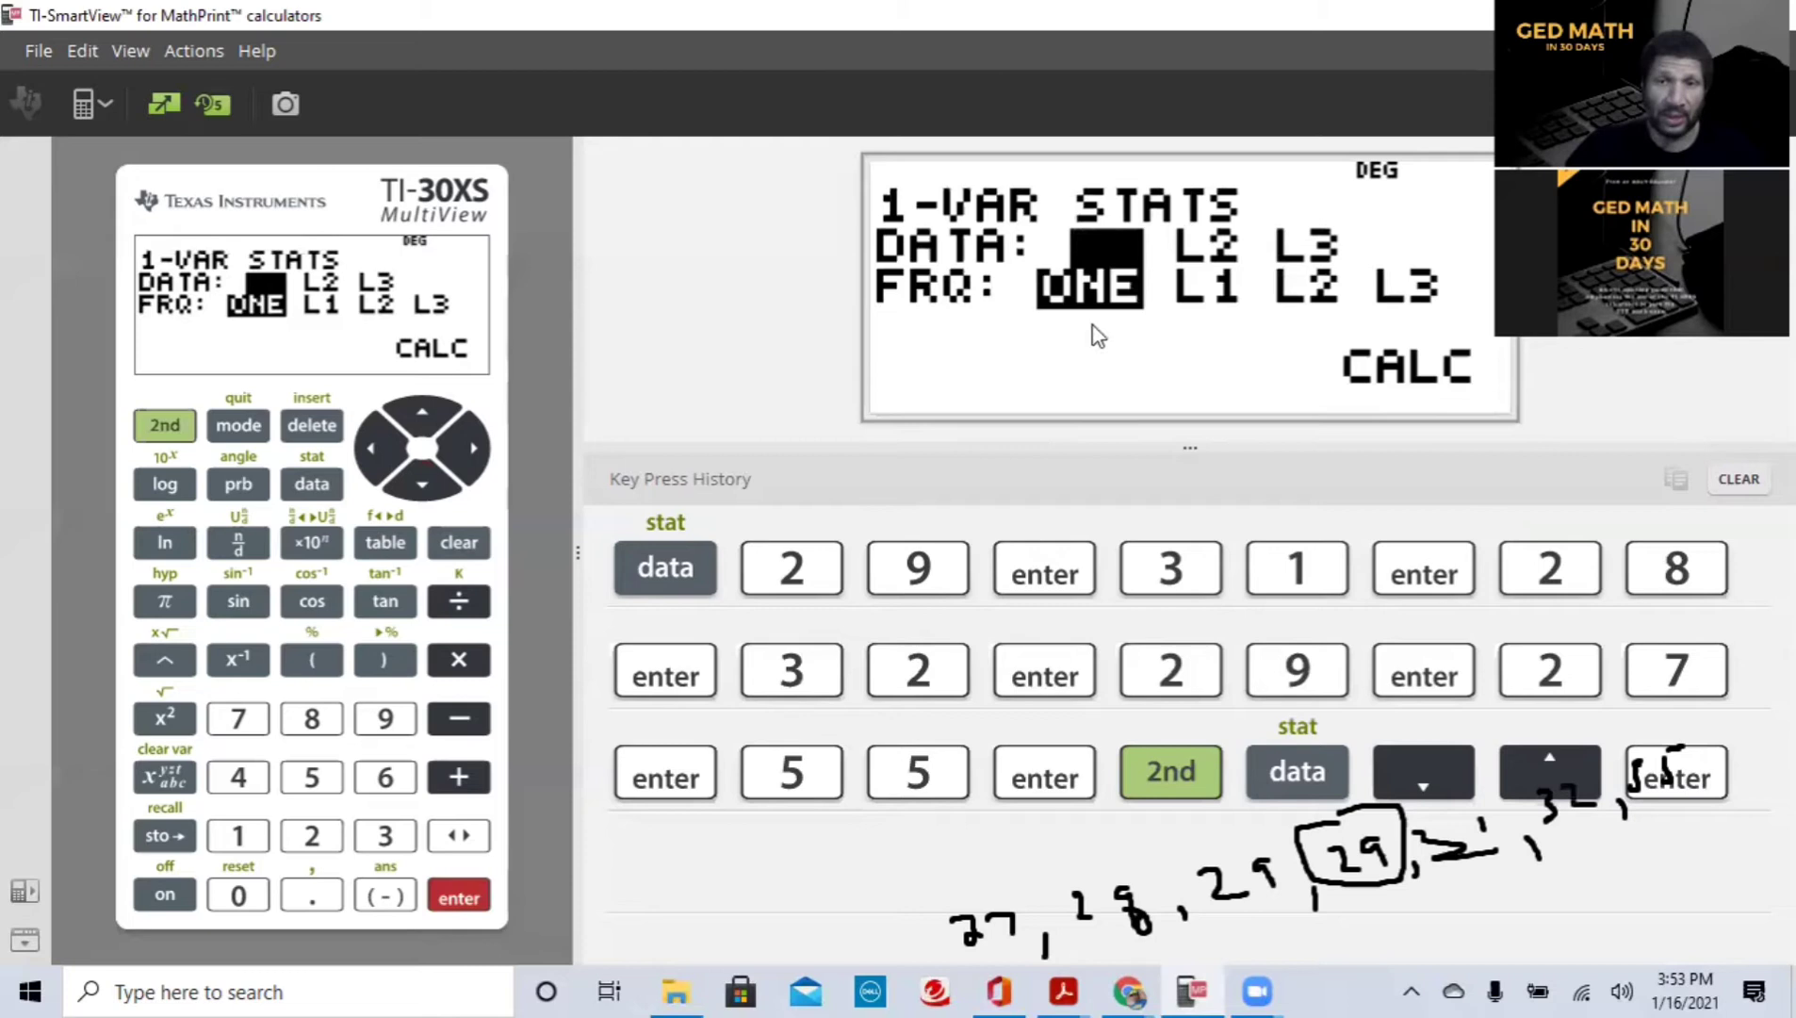
left_click(425, 486)
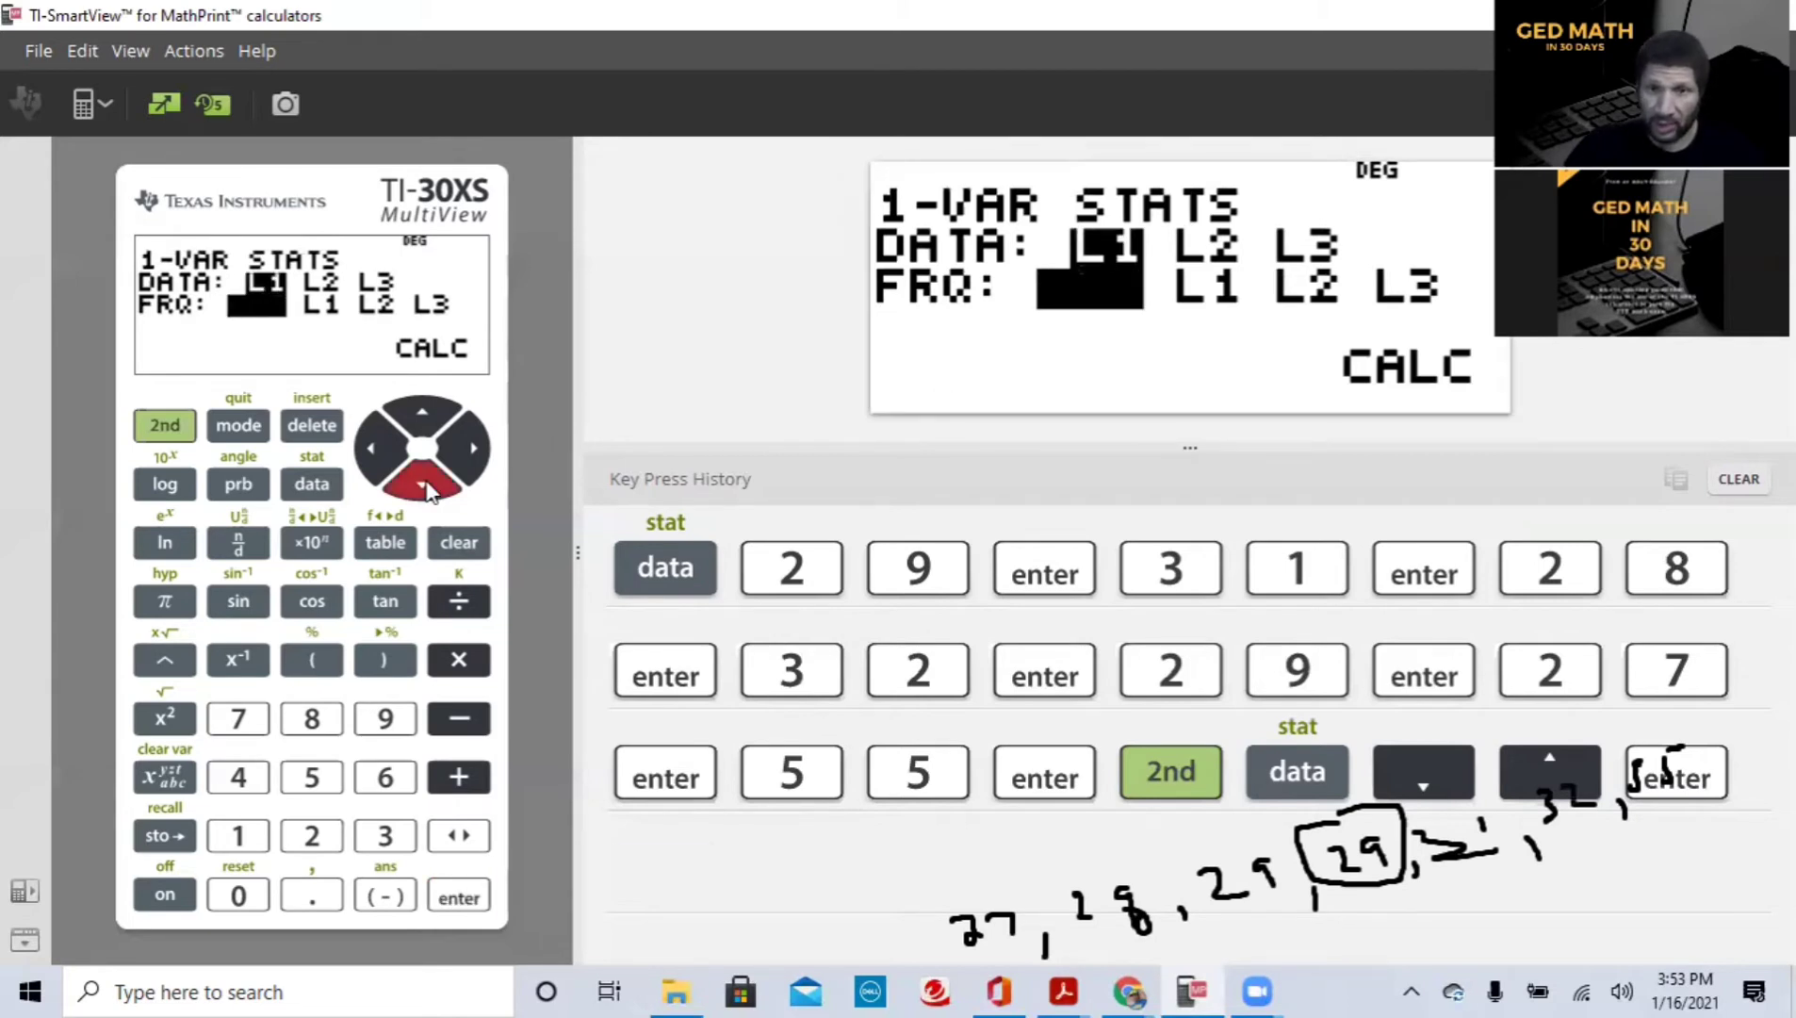
left_click(425, 486)
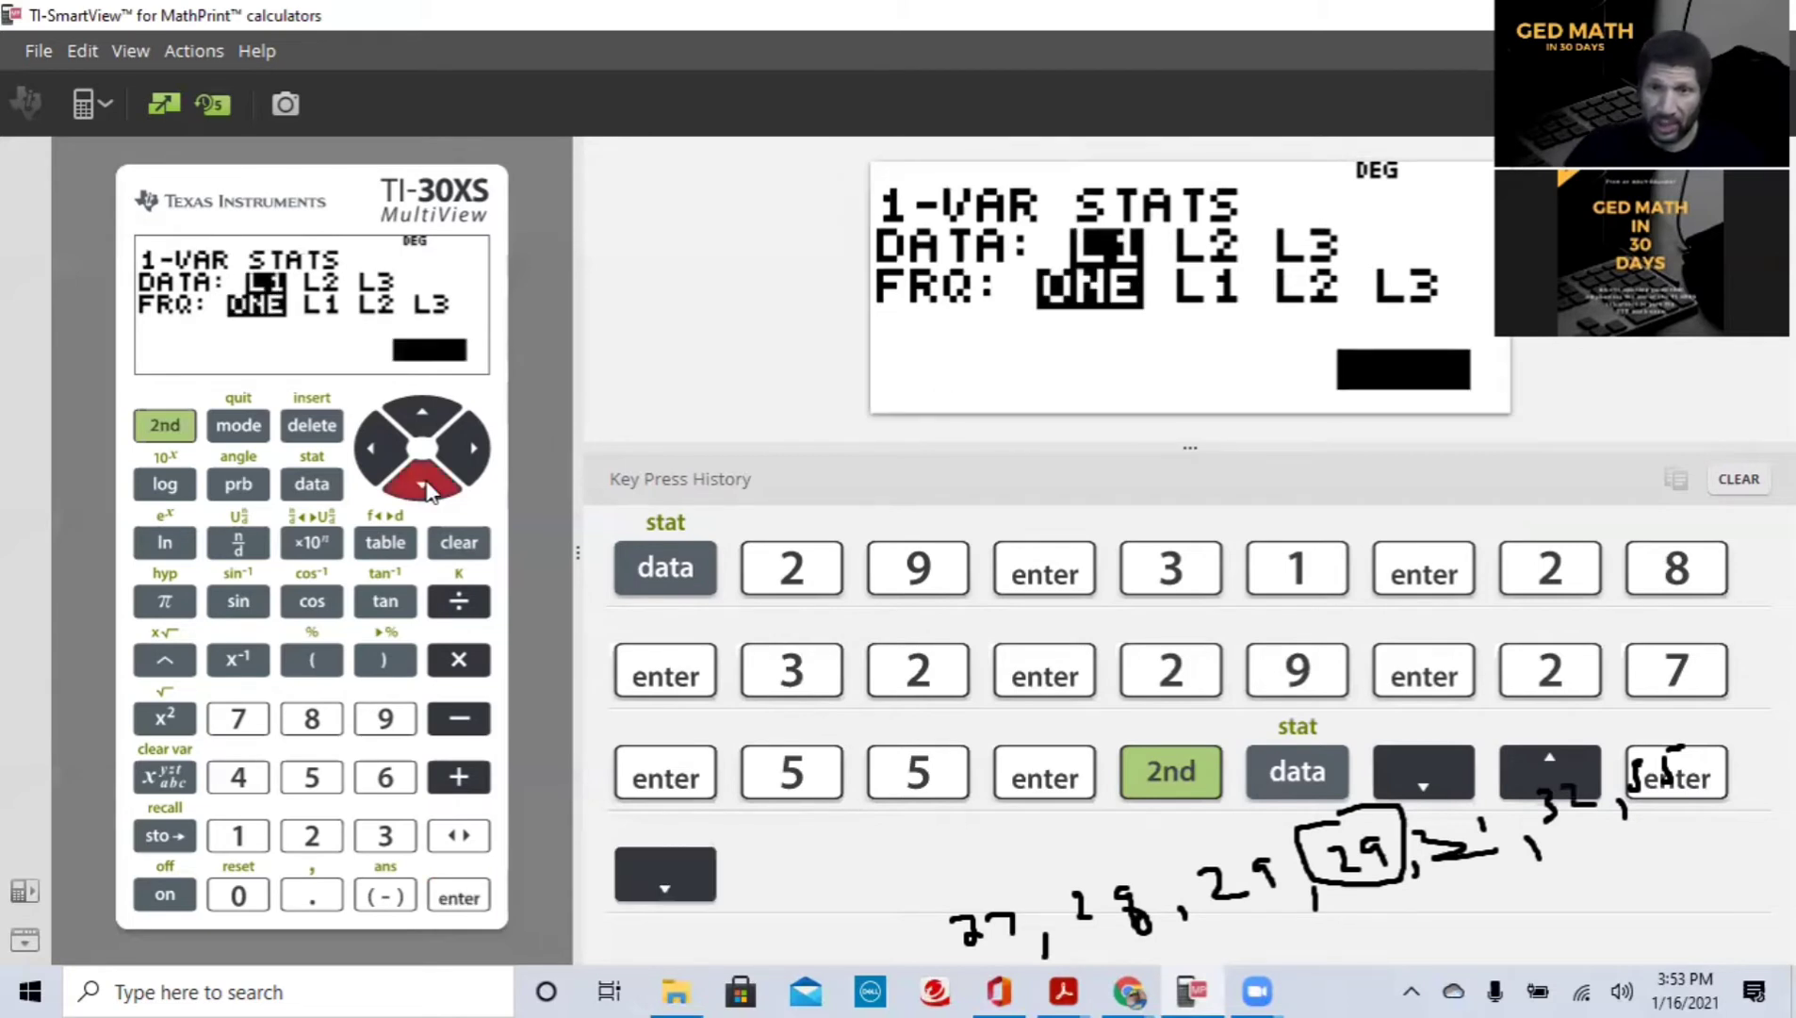
left_click(459, 898)
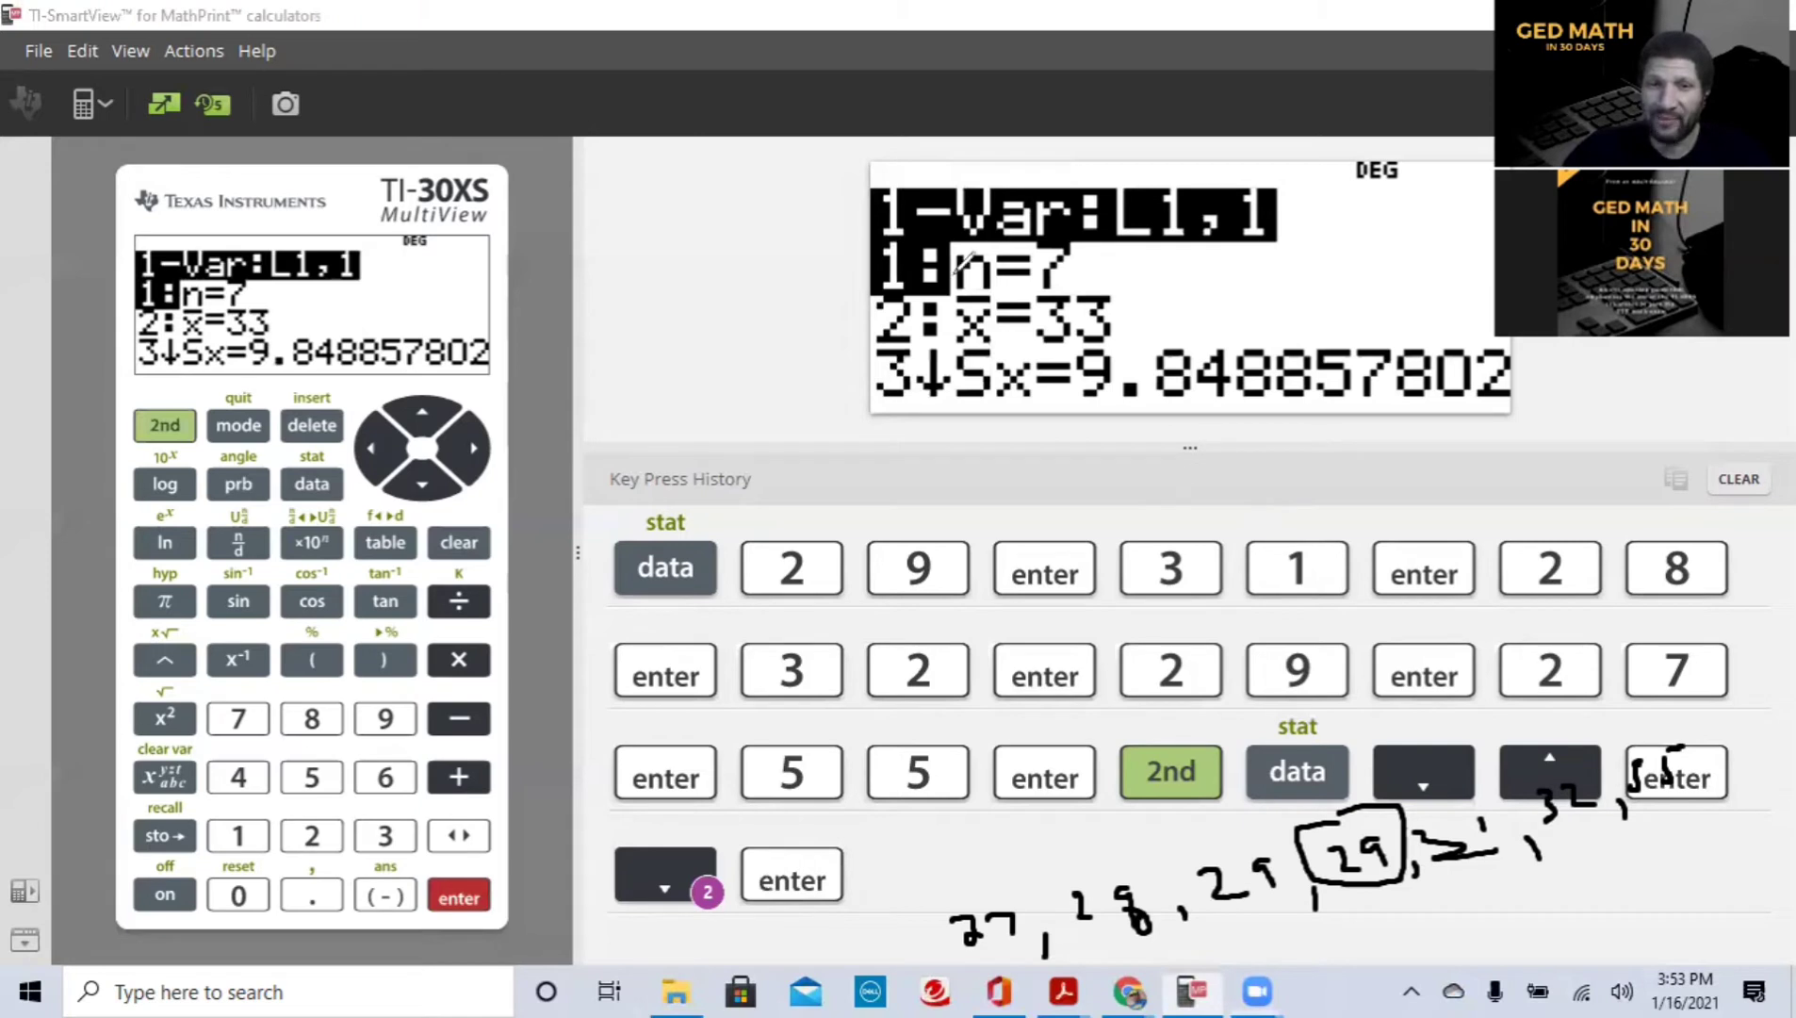
mouse_move(890, 287)
left_mouse_down()
mouse_move(871, 341)
mouse_move(985, 345)
mouse_move(1140, 275)
mouse_move(881, 285)
left_mouse_up()
mouse_move(963, 479)
left_mouse_down()
mouse_move(999, 504)
mouse_move(966, 509)
mouse_move(995, 454)
mouse_move(1077, 484)
mouse_move(1142, 474)
left_mouse_up()
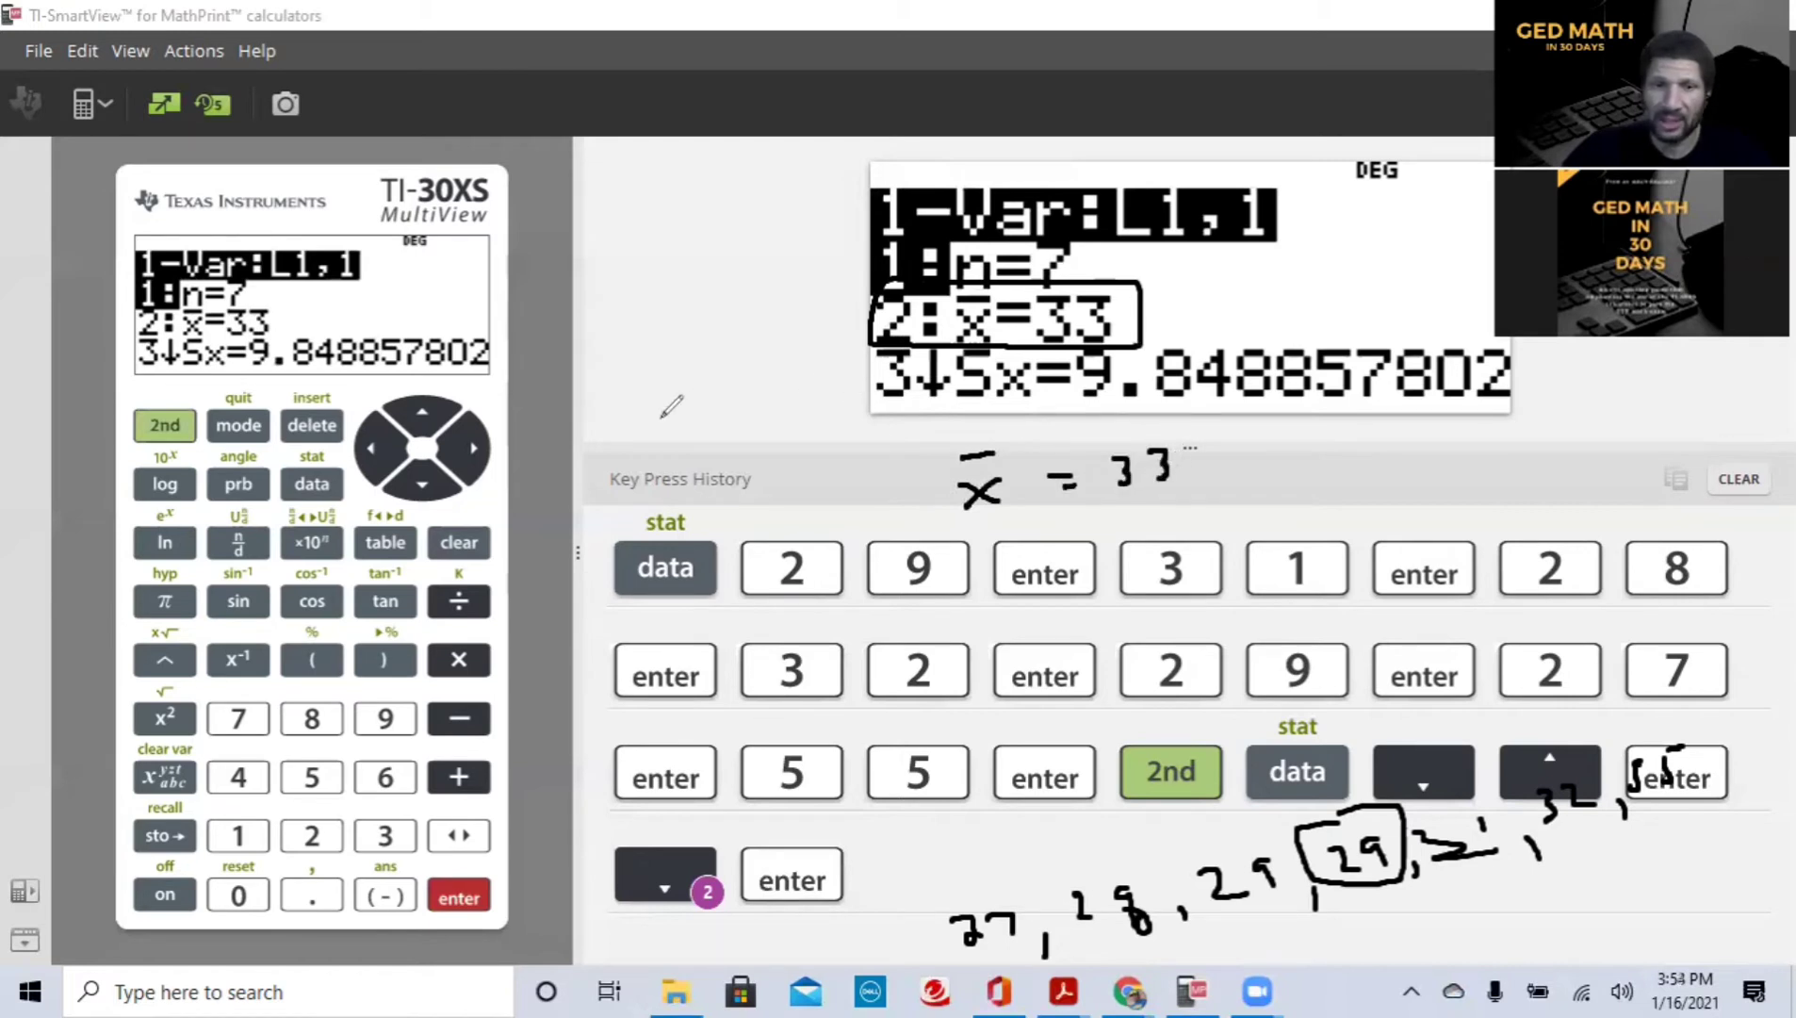
mouse_move(611, 445)
left_mouse_down()
mouse_move(660, 400)
mouse_move(702, 429)
mouse_move(711, 405)
mouse_move(809, 401)
left_mouse_up()
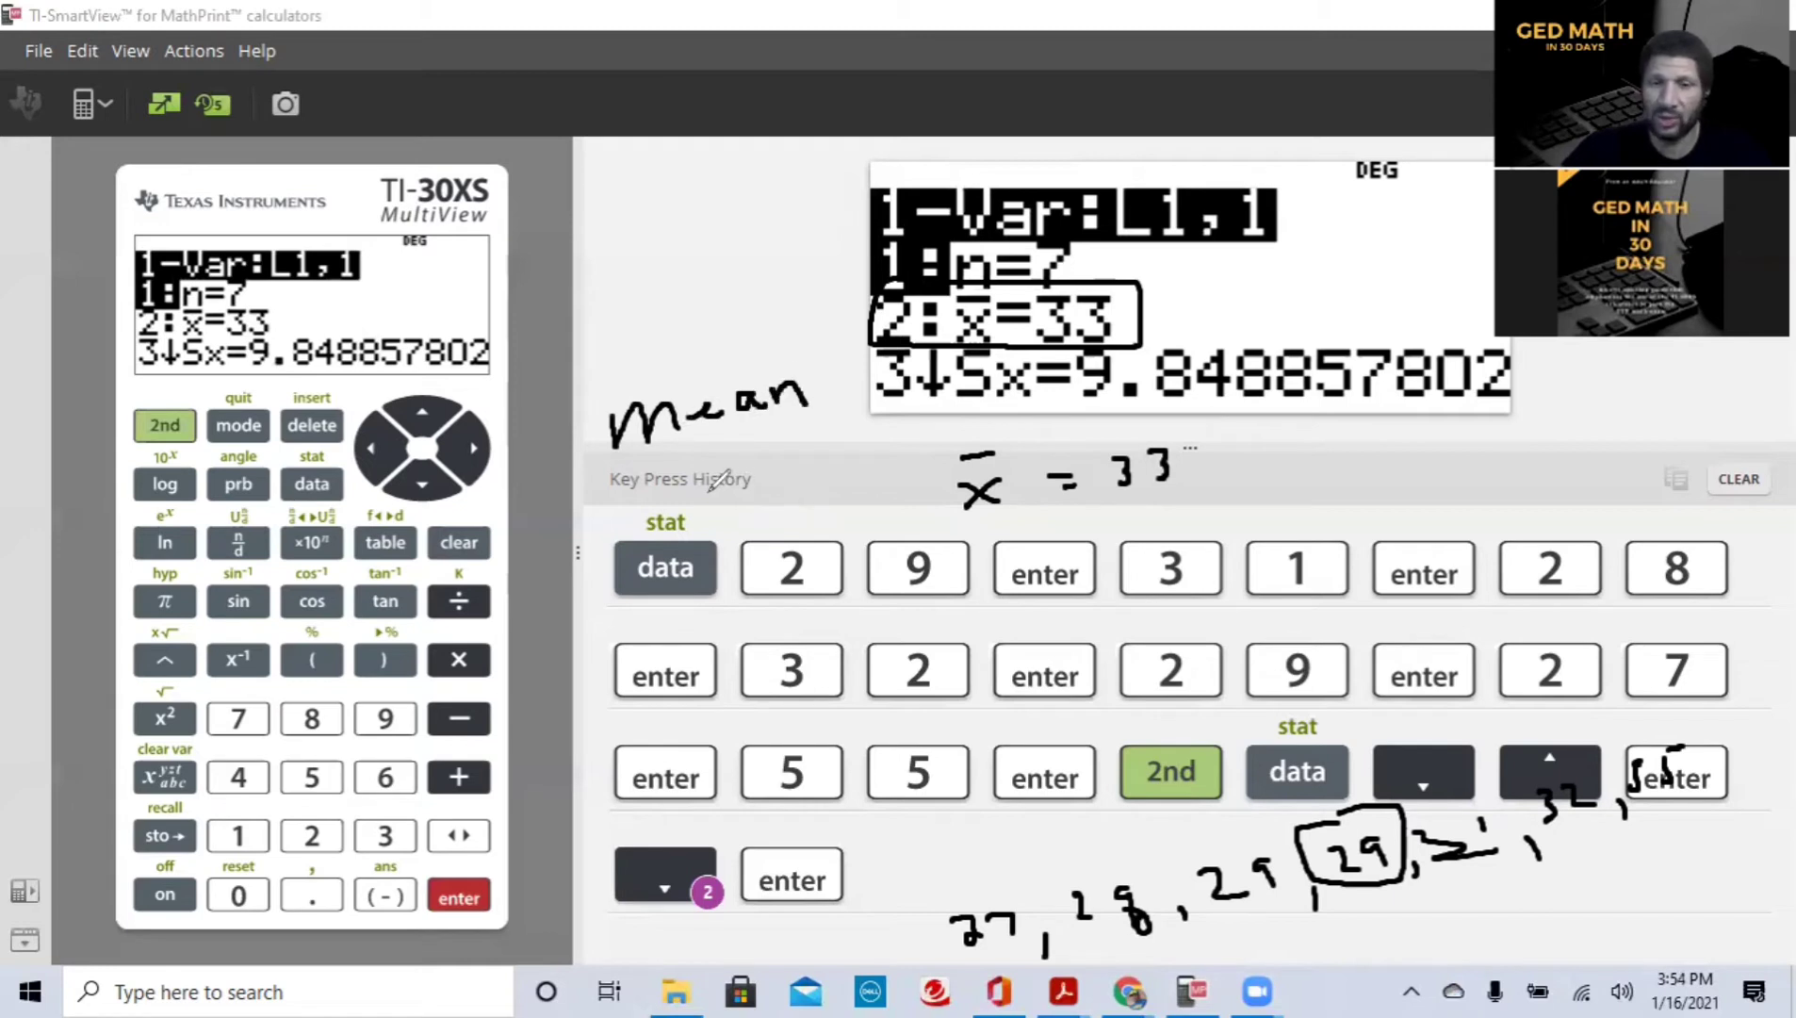
mouse_move(698, 472)
left_mouse_down()
mouse_move(732, 461)
mouse_move(751, 478)
mouse_move(827, 444)
mouse_move(843, 474)
mouse_move(886, 420)
left_mouse_up()
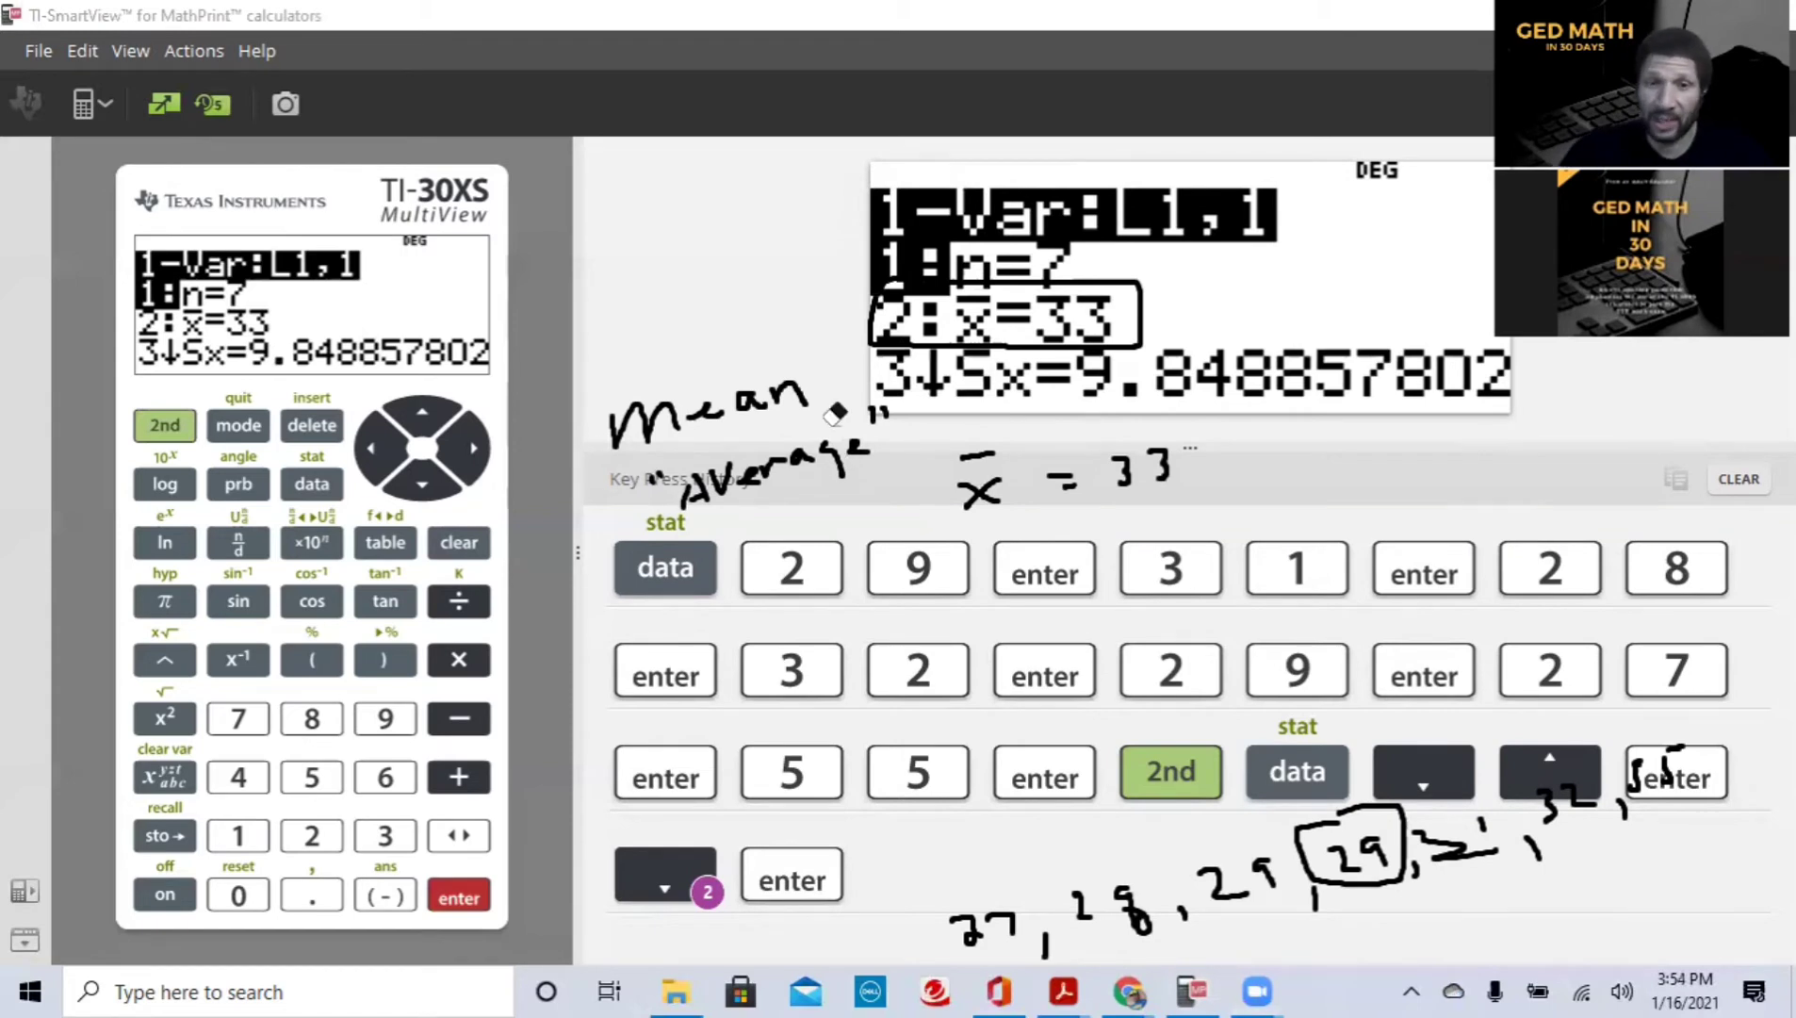
left_click(960, 348)
mouse_move(820, 373)
left_mouse_down()
mouse_move(678, 471)
mouse_move(829, 462)
mouse_move(863, 498)
mouse_move(841, 422)
mouse_move(872, 418)
left_mouse_up()
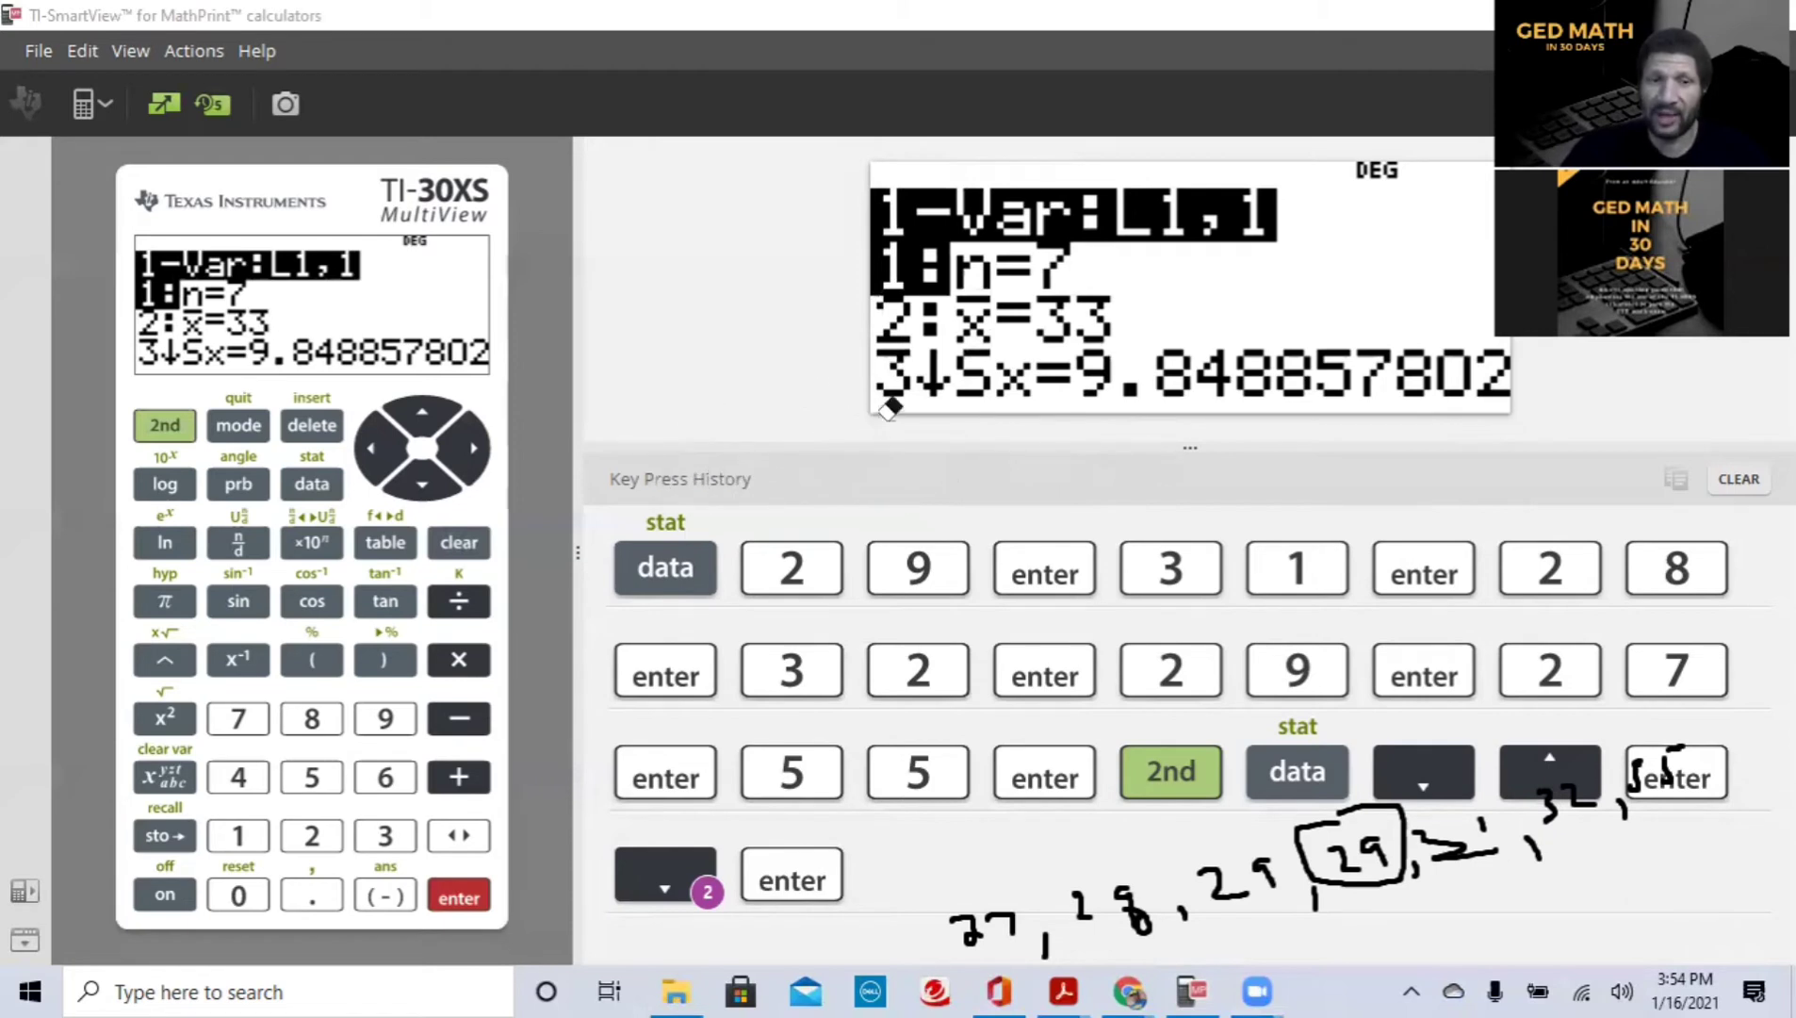
Step: Scroll the statistics results down to minX=27, Q1=28 and Med=29
left_click(426, 489)
left_click(426, 488)
left_click(426, 488)
left_click(425, 488)
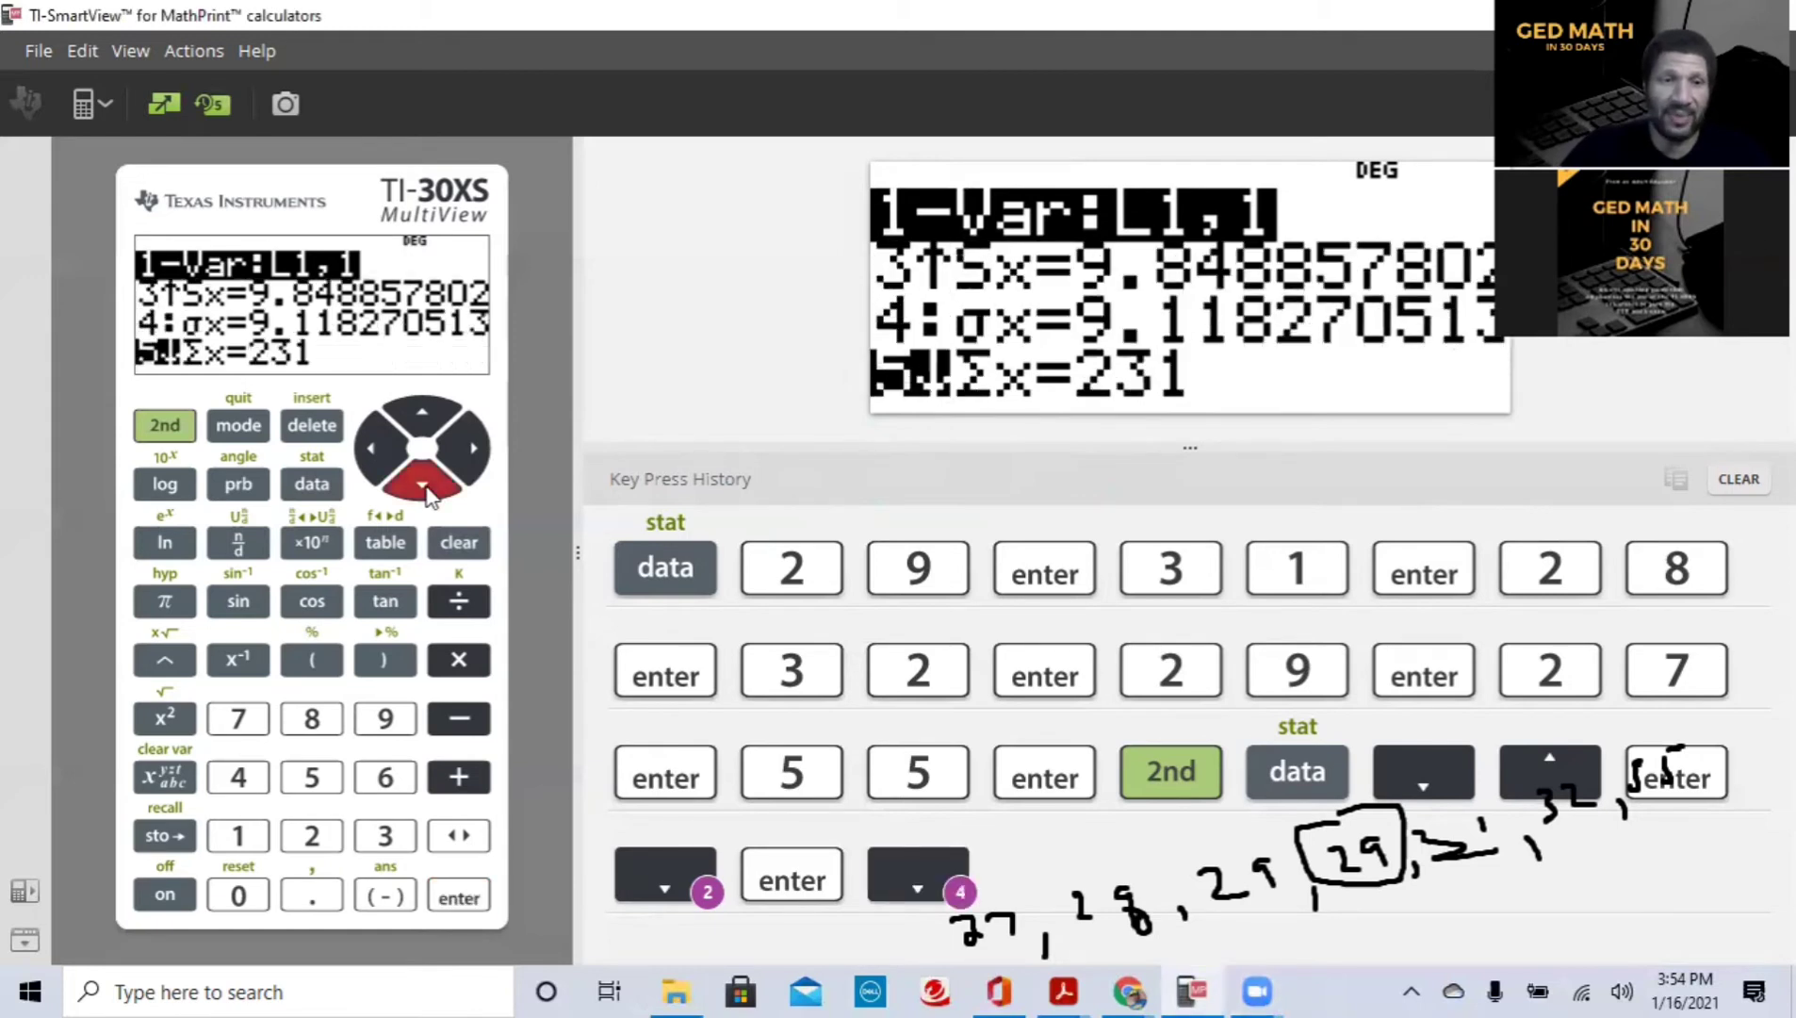
left_click(426, 488)
left_click(426, 488)
left_click(427, 488)
left_click(427, 488)
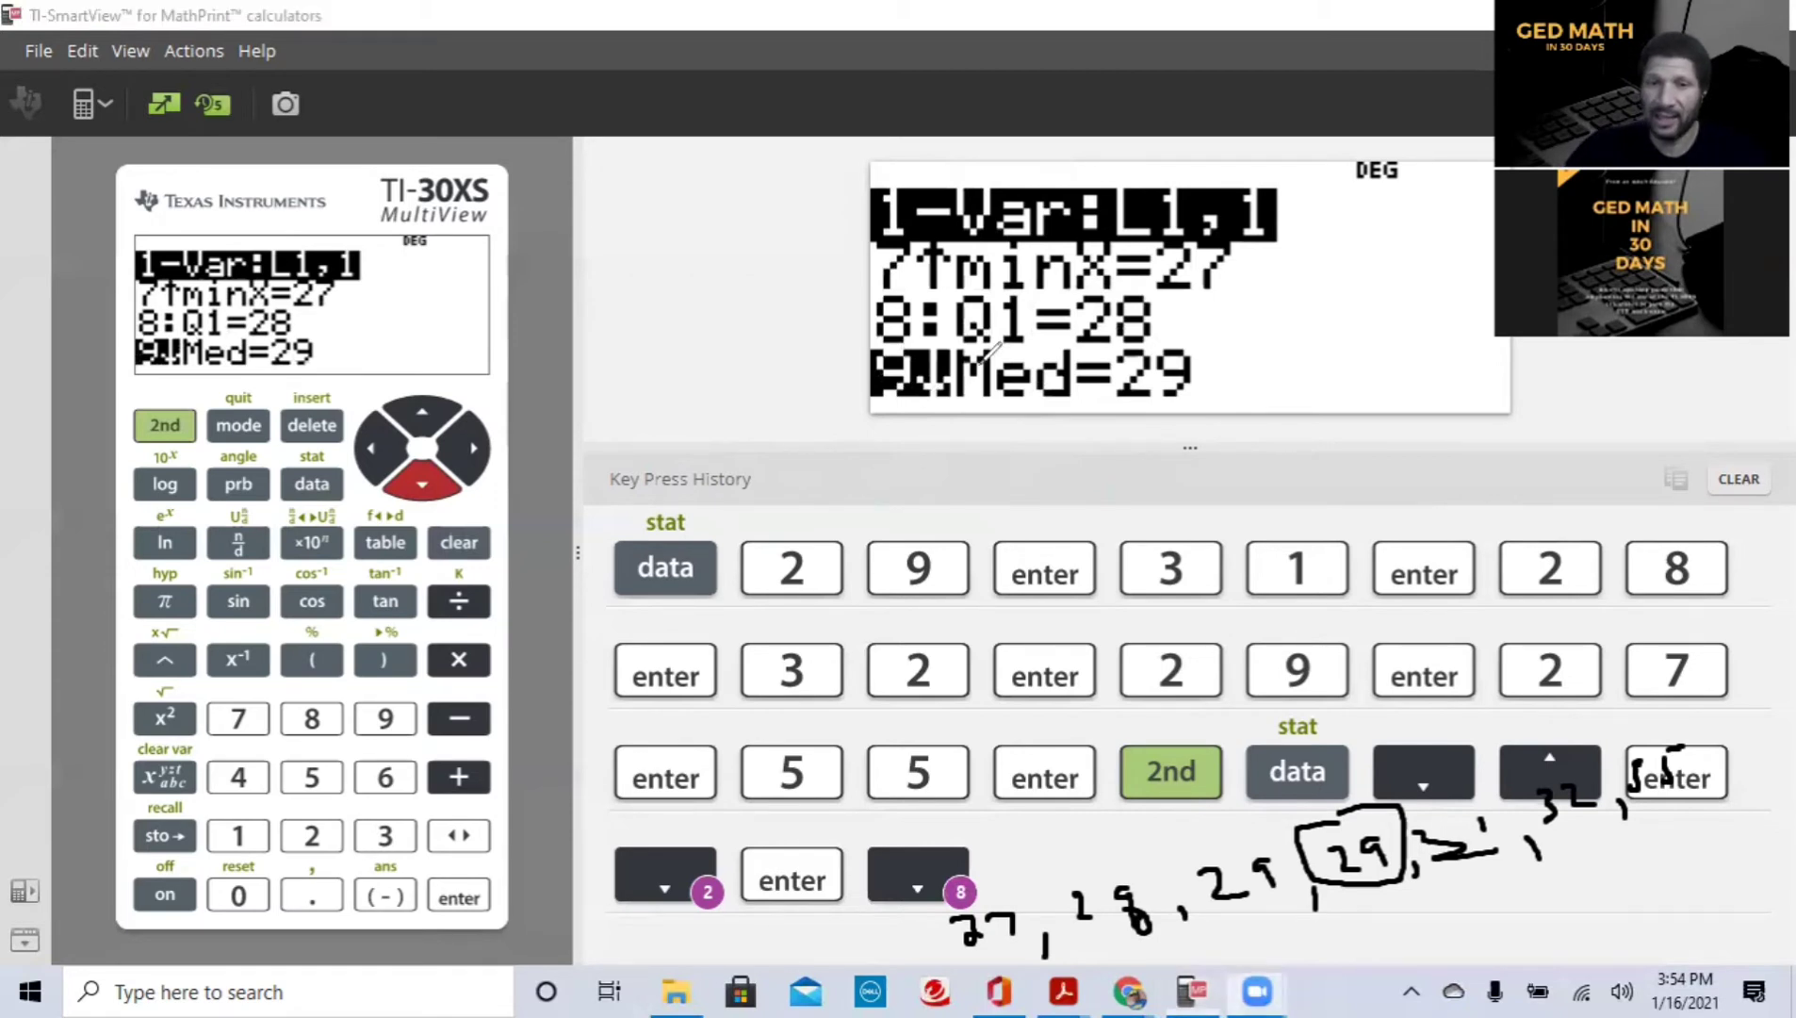
Step: Circle the Med=29 line in ink, then clear all ink annotations
mouse_move(990, 344)
left_mouse_down()
mouse_move(853, 337)
mouse_move(1239, 401)
mouse_move(1227, 345)
left_mouse_up()
mouse_move(665, 354)
left_mouse_down()
mouse_move(753, 311)
mouse_move(758, 272)
mouse_move(768, 302)
mouse_move(849, 275)
left_mouse_up()
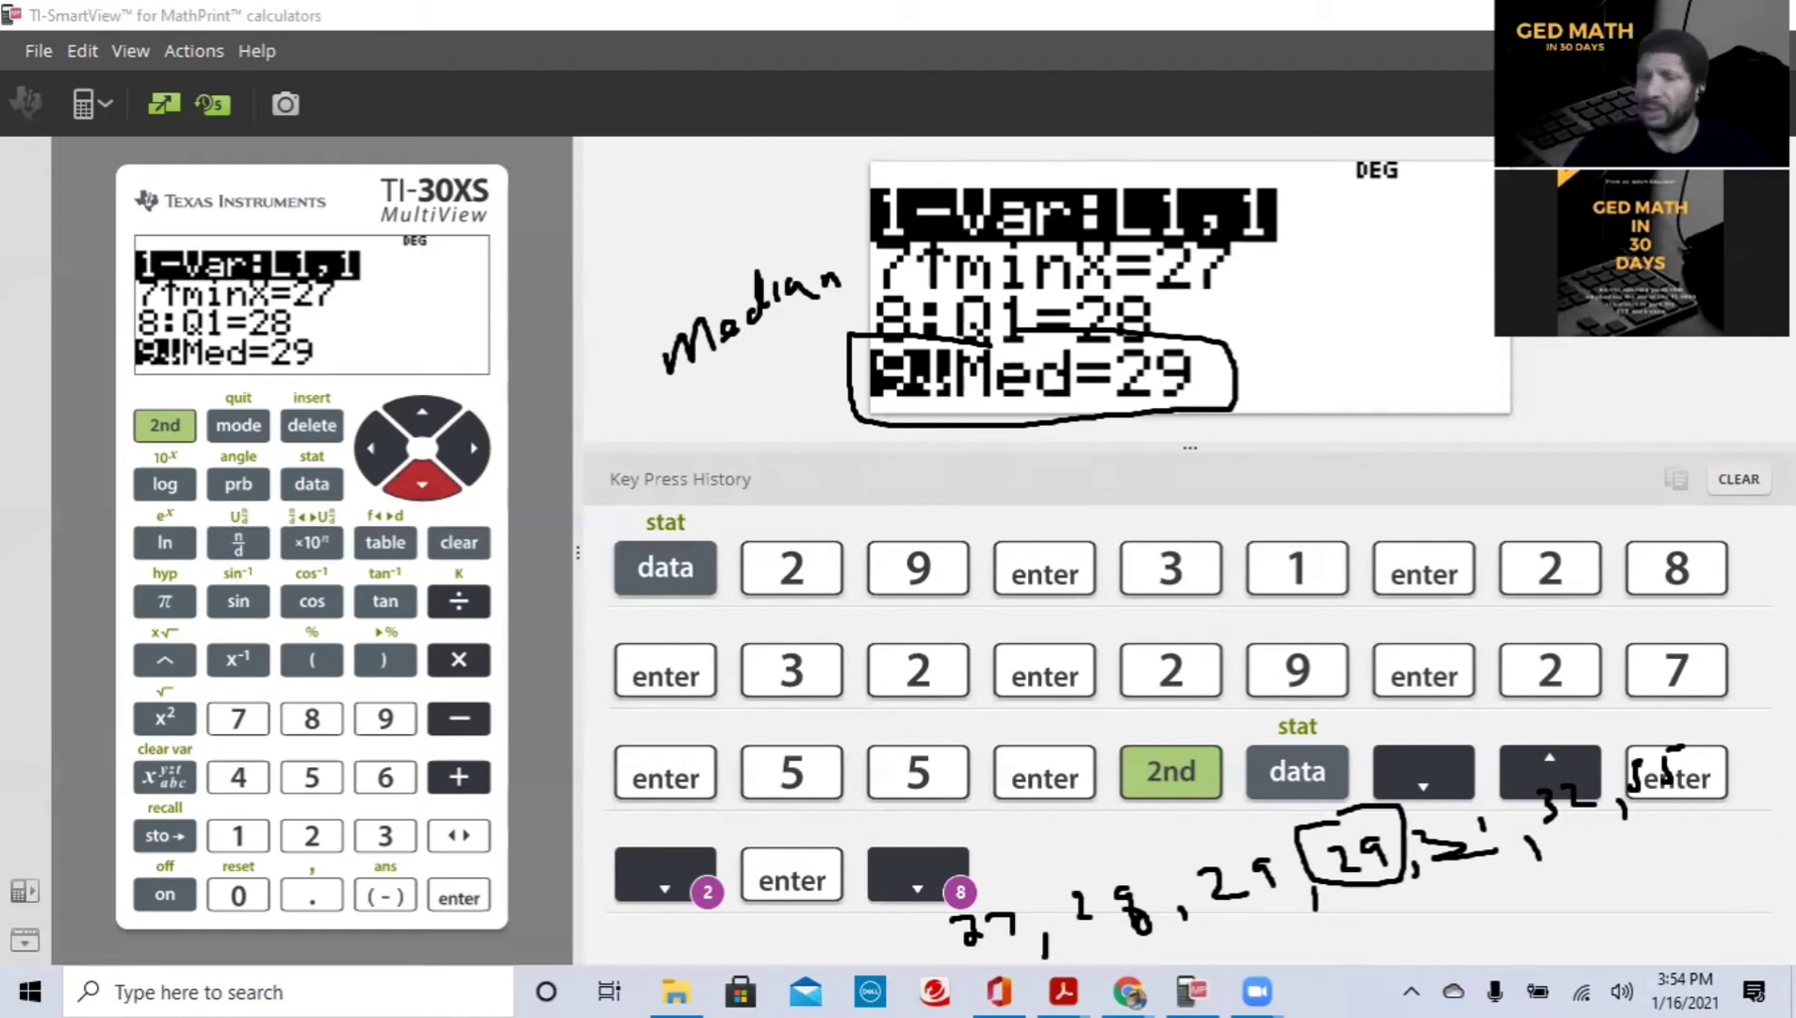
key("Escape")
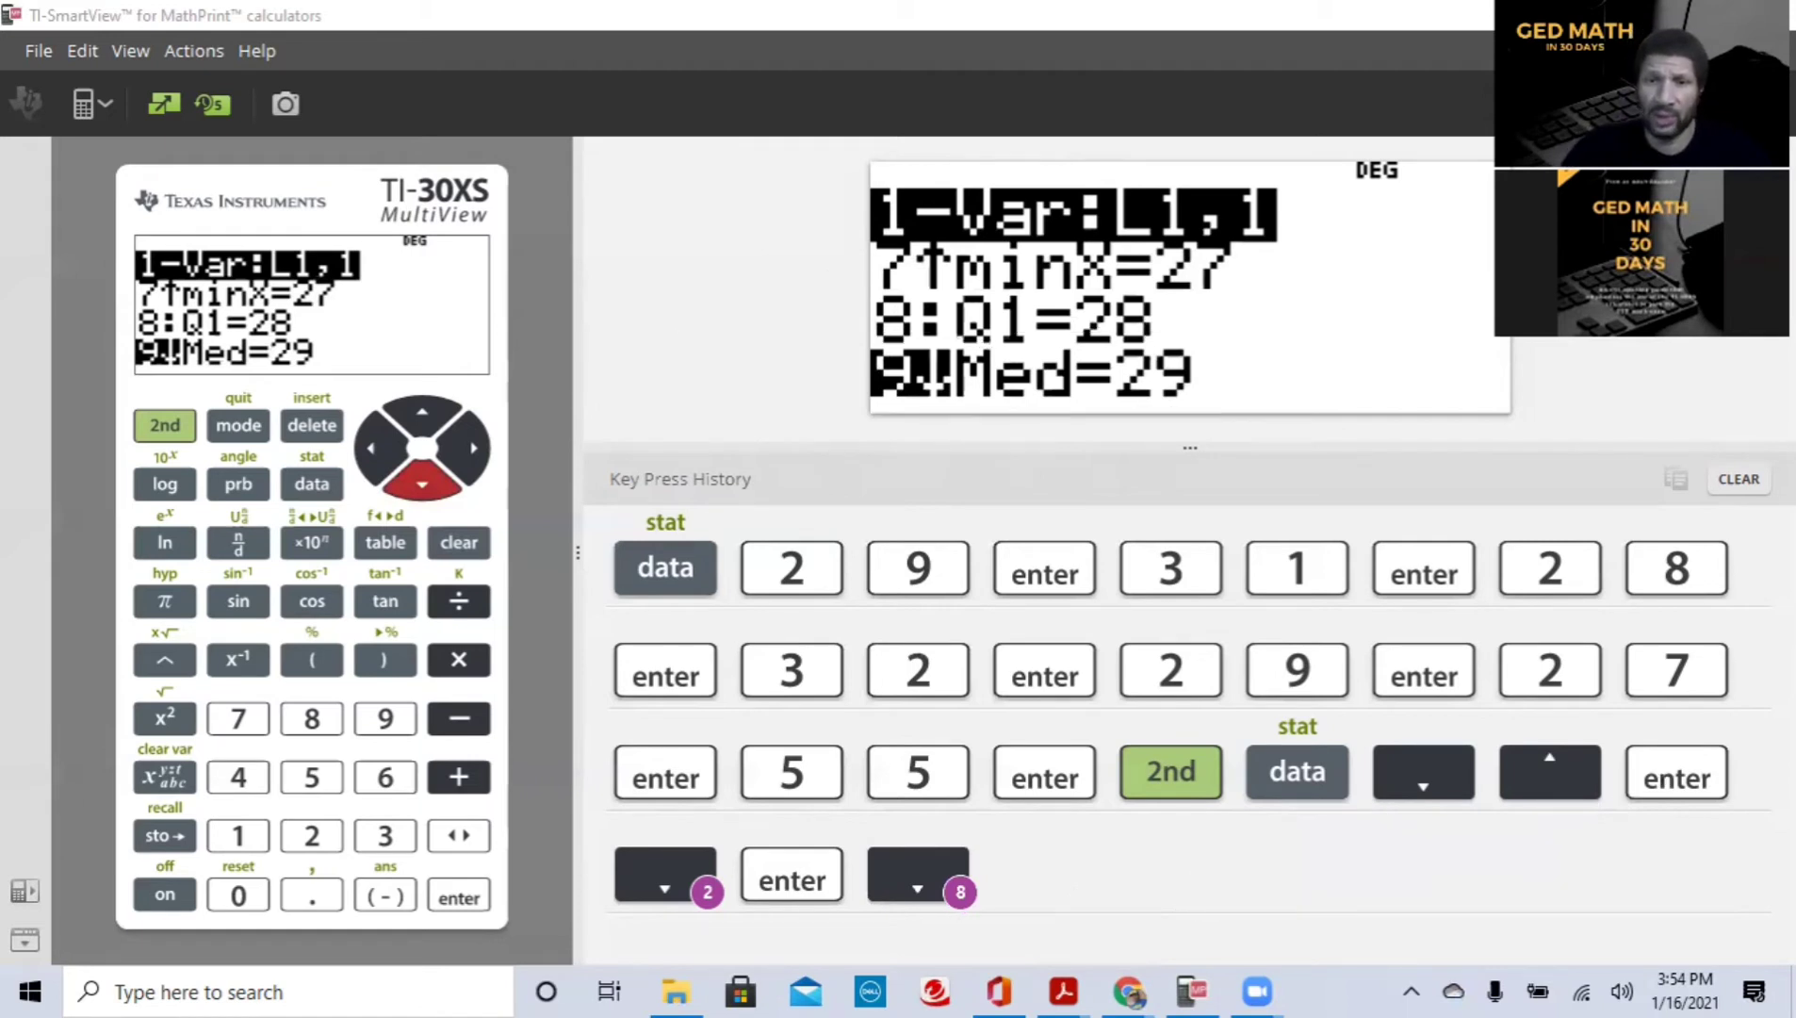
Step: Circle minX=27 in ink and scroll down to reveal Q3=32 and maxX=55
mouse_move(1157, 237)
left_mouse_down()
mouse_move(1145, 294)
mouse_move(1233, 303)
mouse_move(1249, 243)
left_mouse_up()
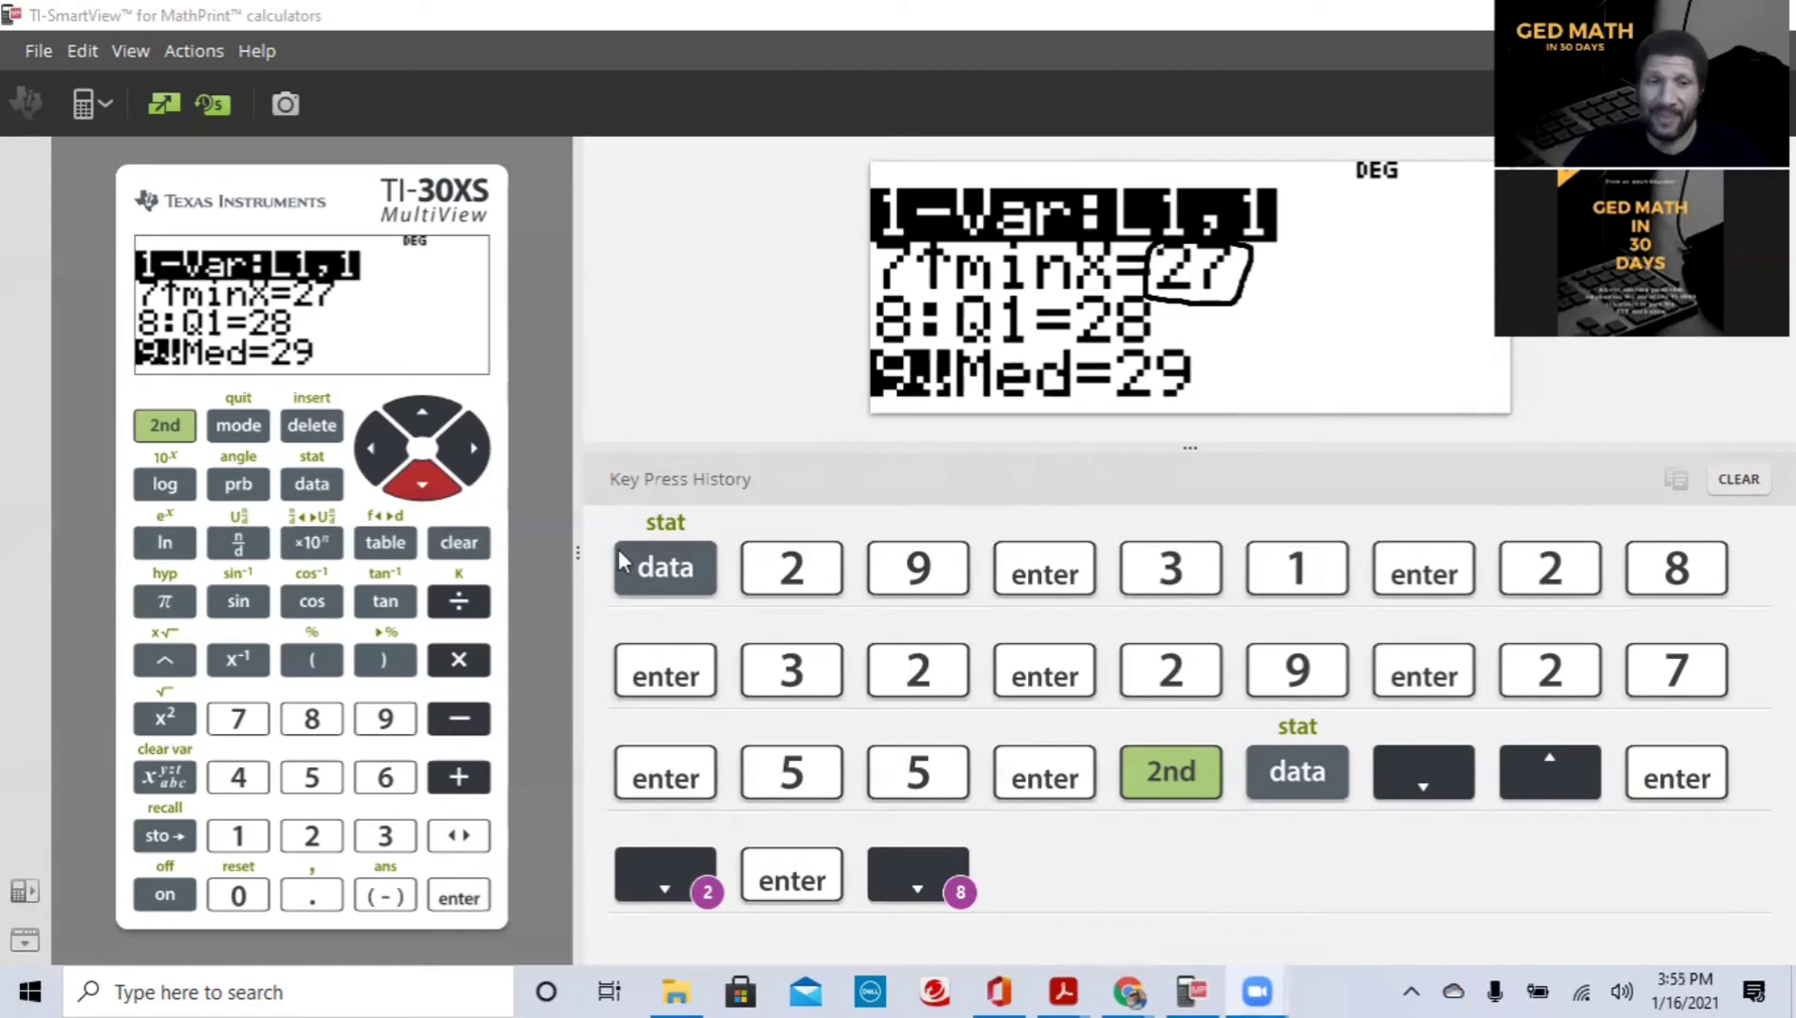
left_click(426, 486)
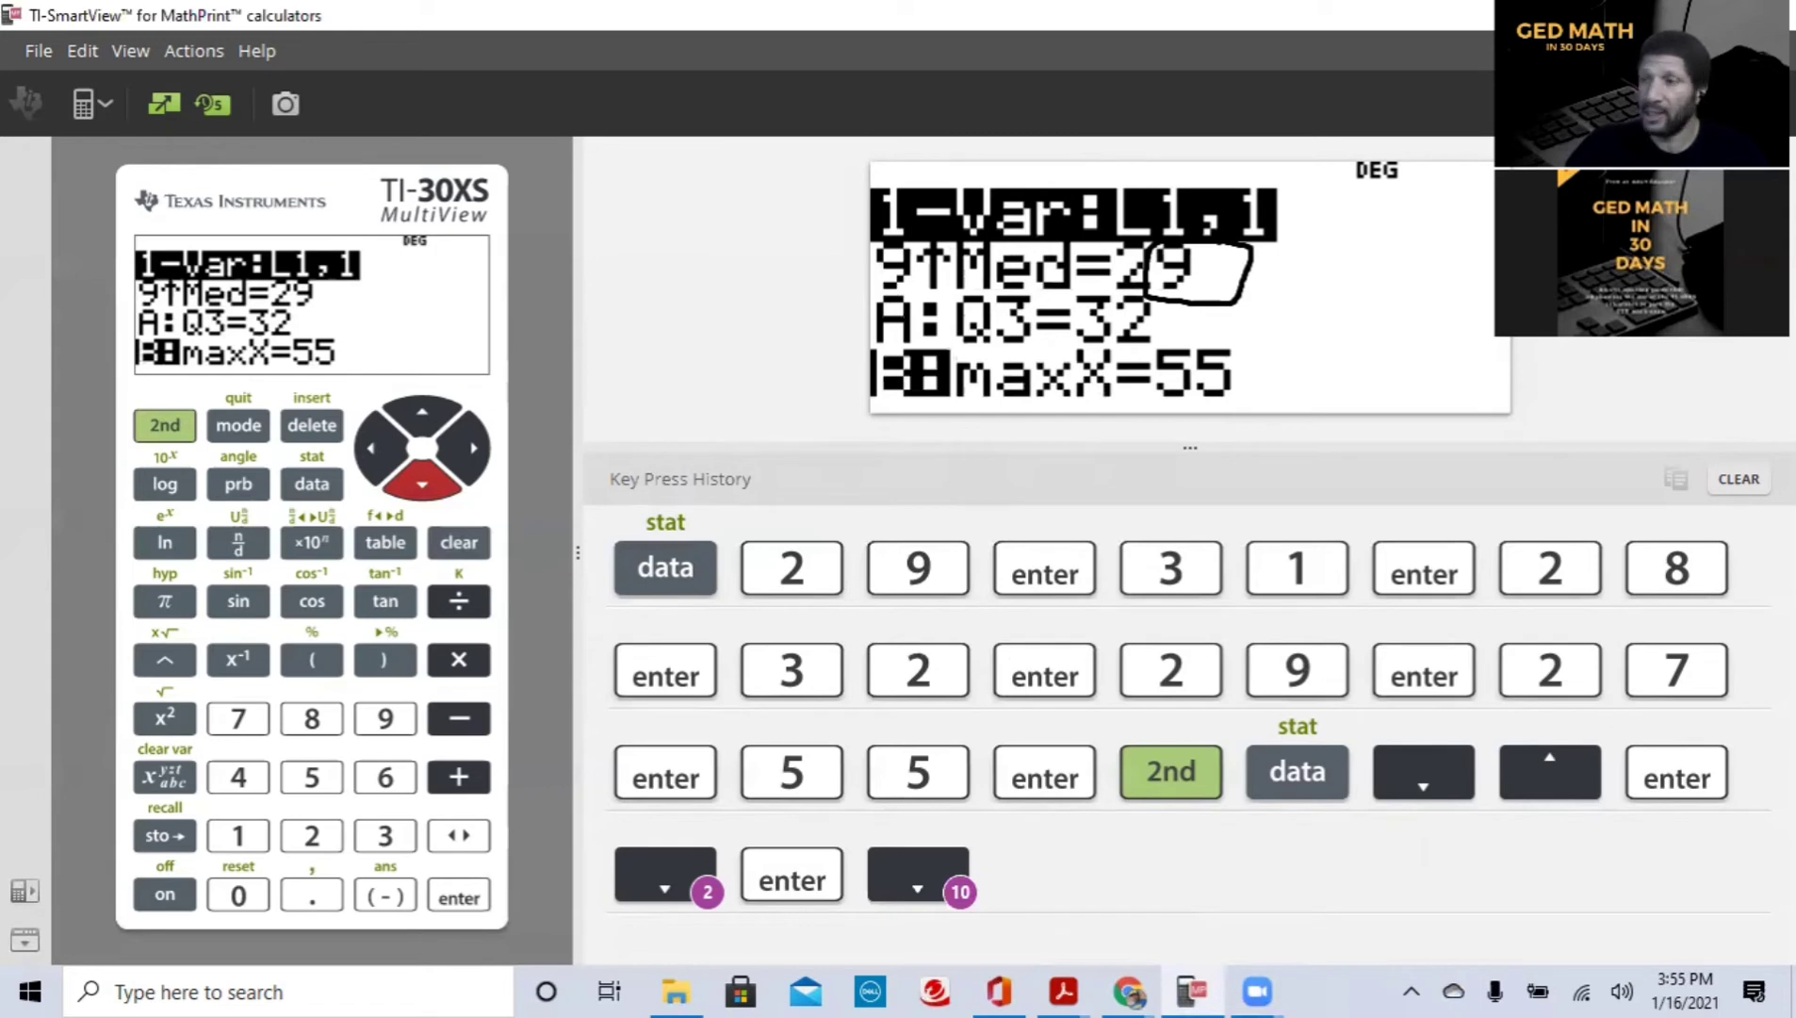
key("alt+Tab")
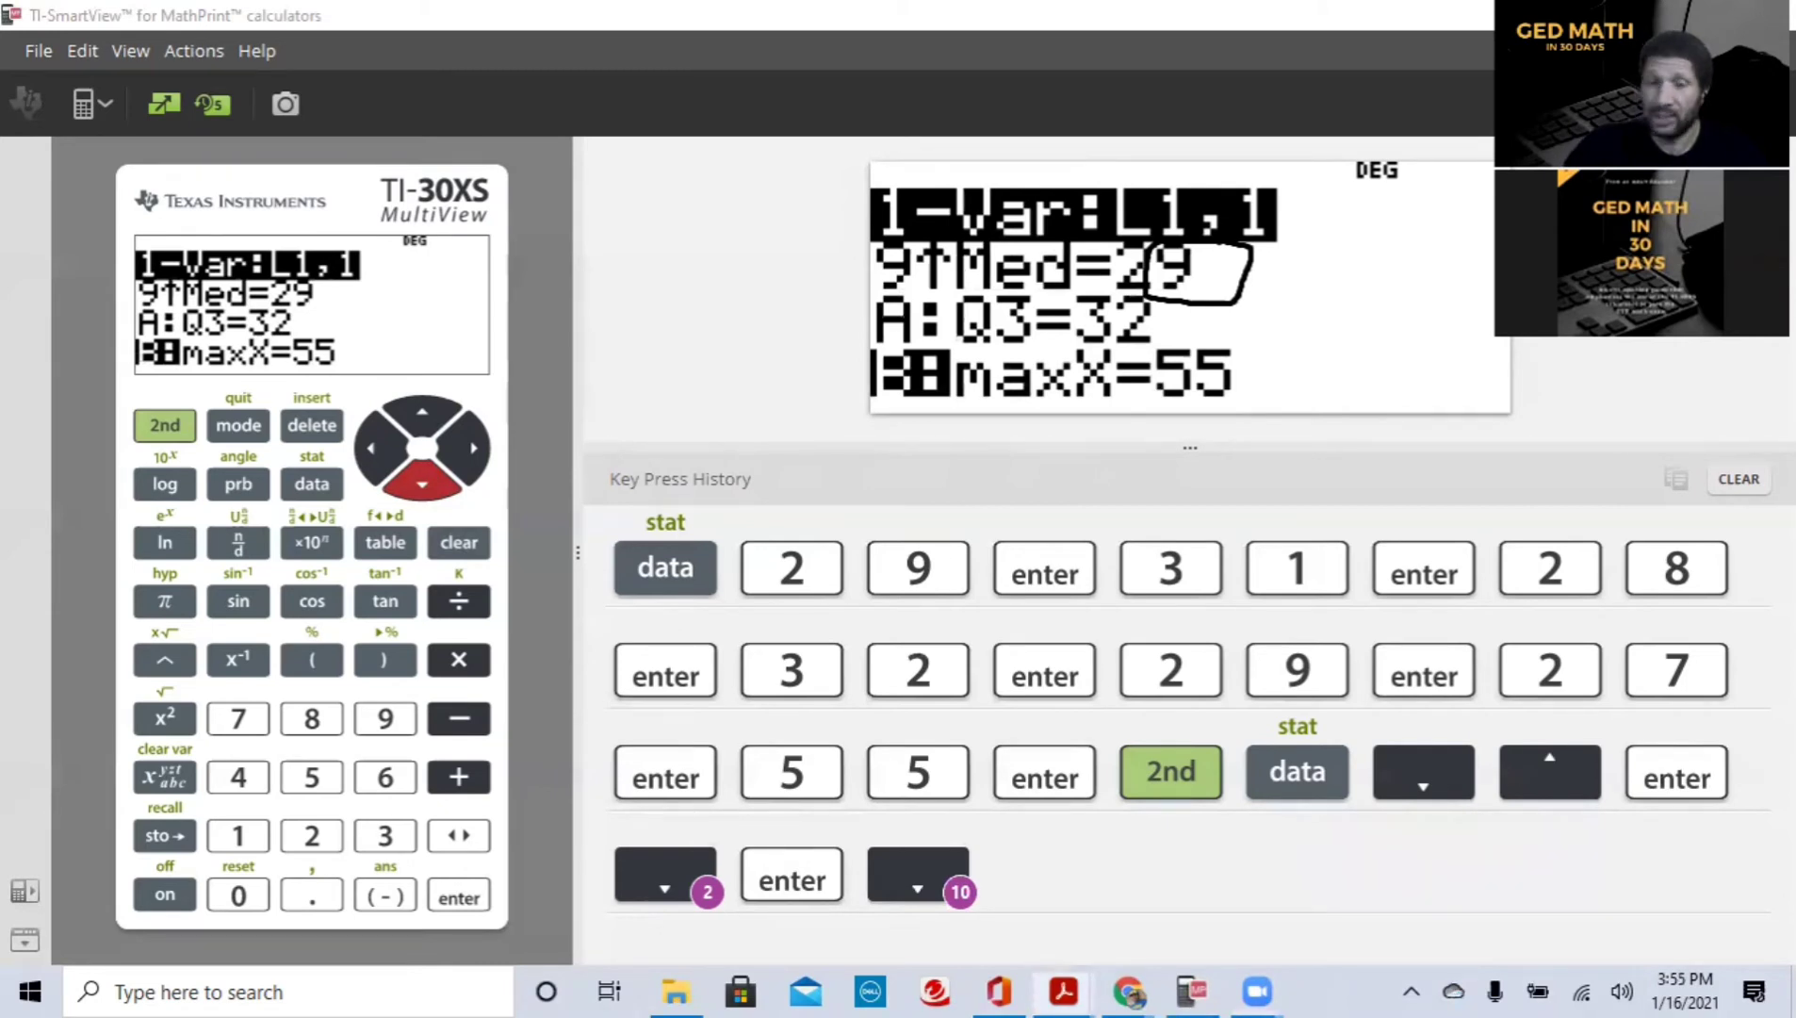
Step: Handwrite the range working 55 − 27 beside the stats results, then erase all the ink
mouse_move(639, 308)
left_mouse_down()
mouse_move(626, 351)
mouse_move(670, 330)
left_mouse_up()
left_click_drag(592, 397, 655, 387)
mouse_move(662, 366)
left_mouse_down()
mouse_move(683, 359)
mouse_move(679, 381)
left_mouse_up()
left_click_drag(612, 420, 709, 405)
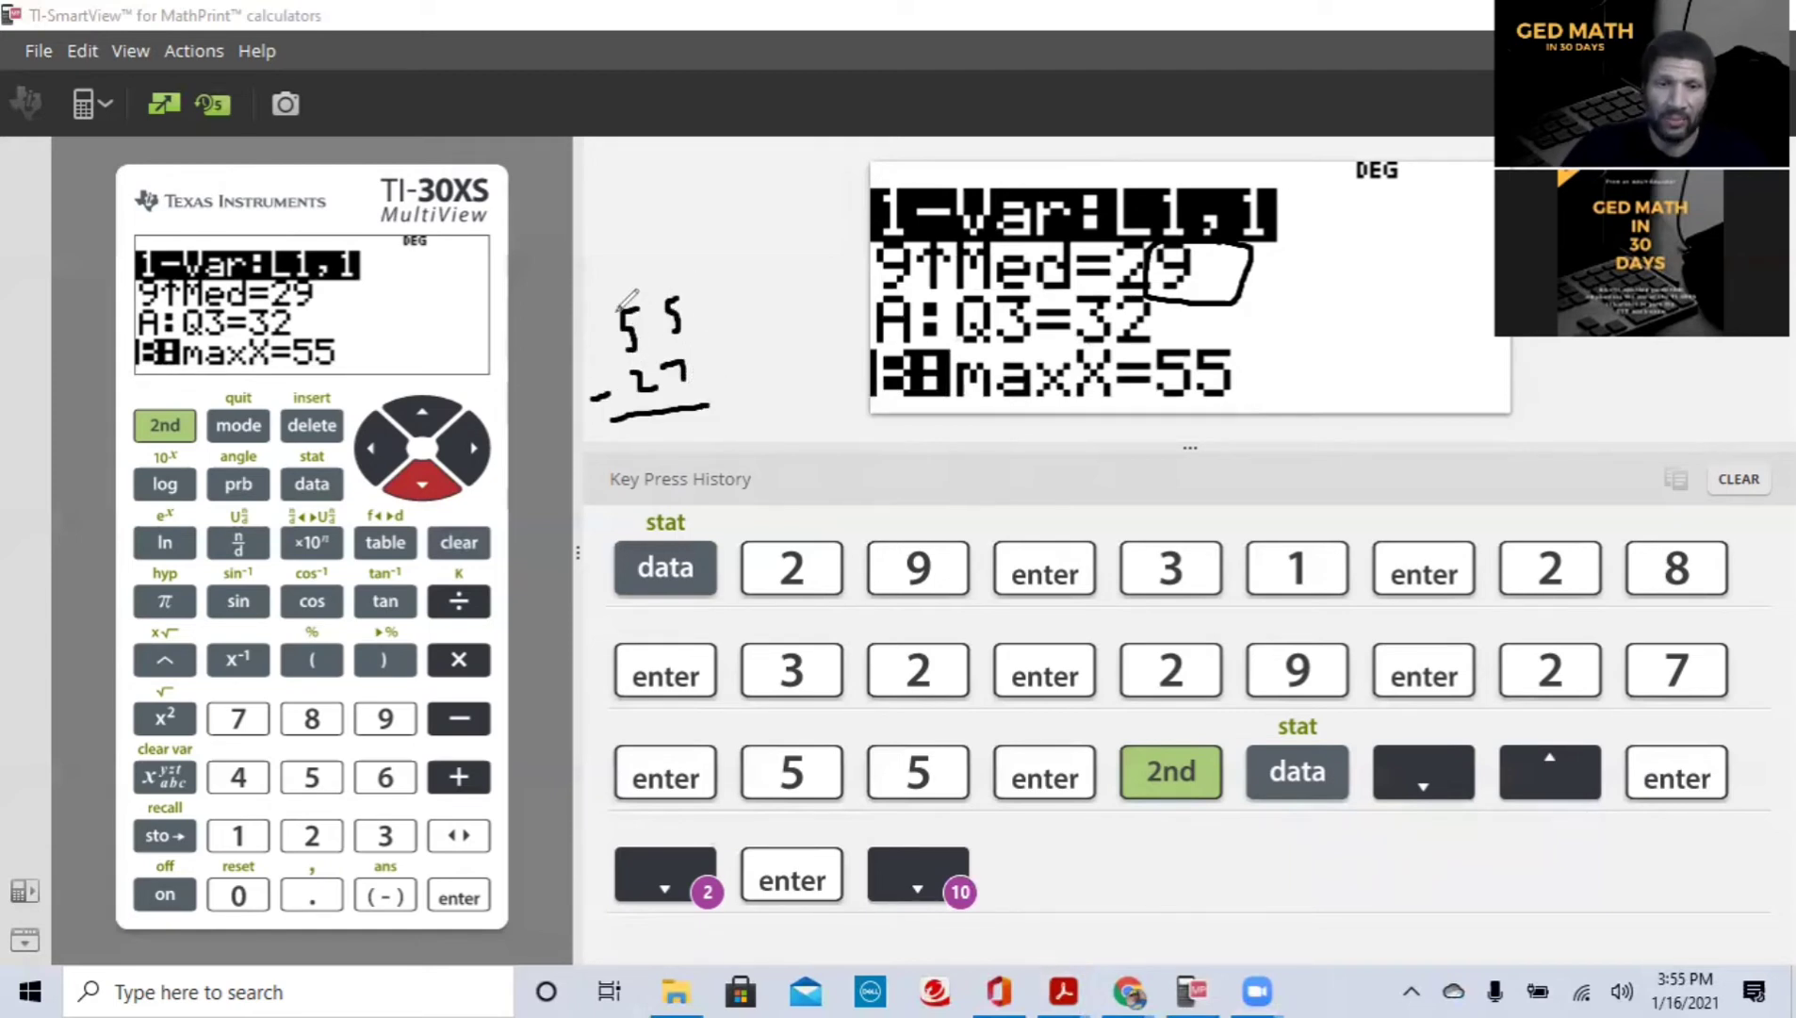
left_click_drag(630, 306, 594, 292)
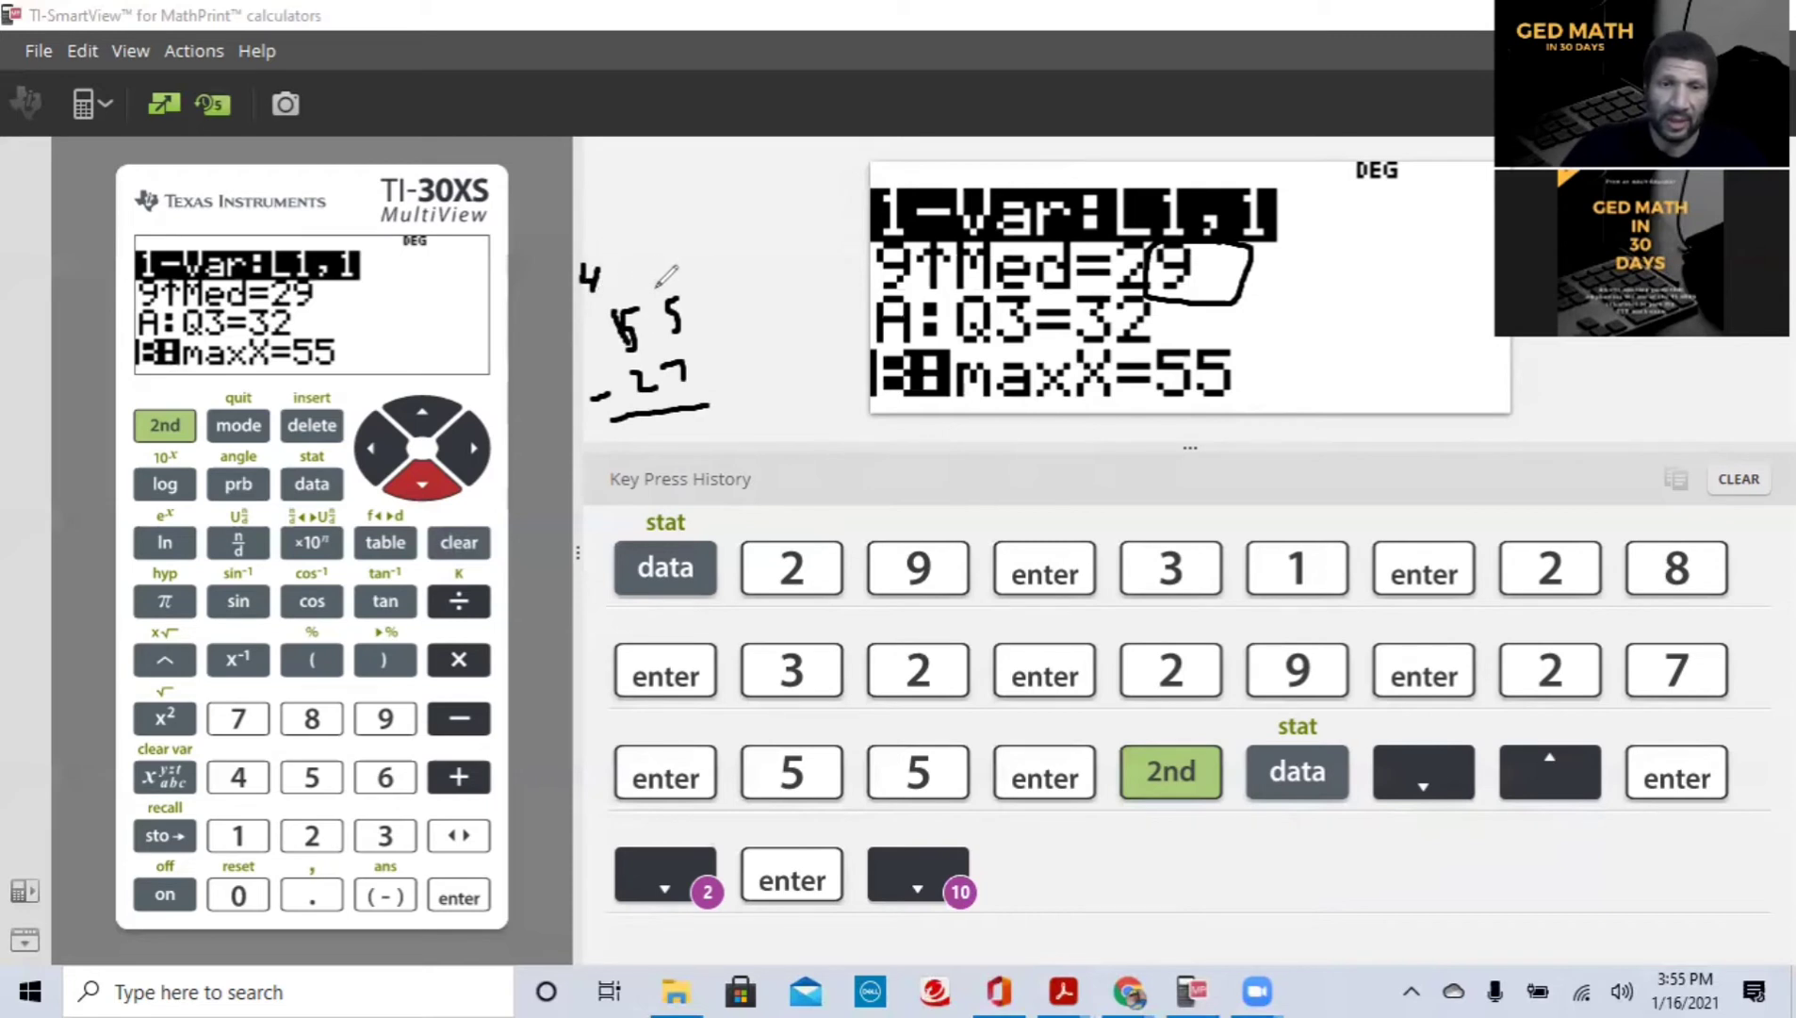
mouse_move(737, 415)
left_mouse_down()
mouse_move(677, 464)
mouse_move(697, 462)
left_mouse_up()
mouse_move(825, 478)
left_mouse_down()
mouse_move(855, 455)
mouse_move(891, 473)
mouse_move(956, 451)
mouse_move(963, 471)
mouse_move(982, 450)
mouse_move(1021, 464)
mouse_move(991, 445)
mouse_move(1019, 470)
mouse_move(1187, 447)
mouse_move(1354, 462)
left_mouse_up()
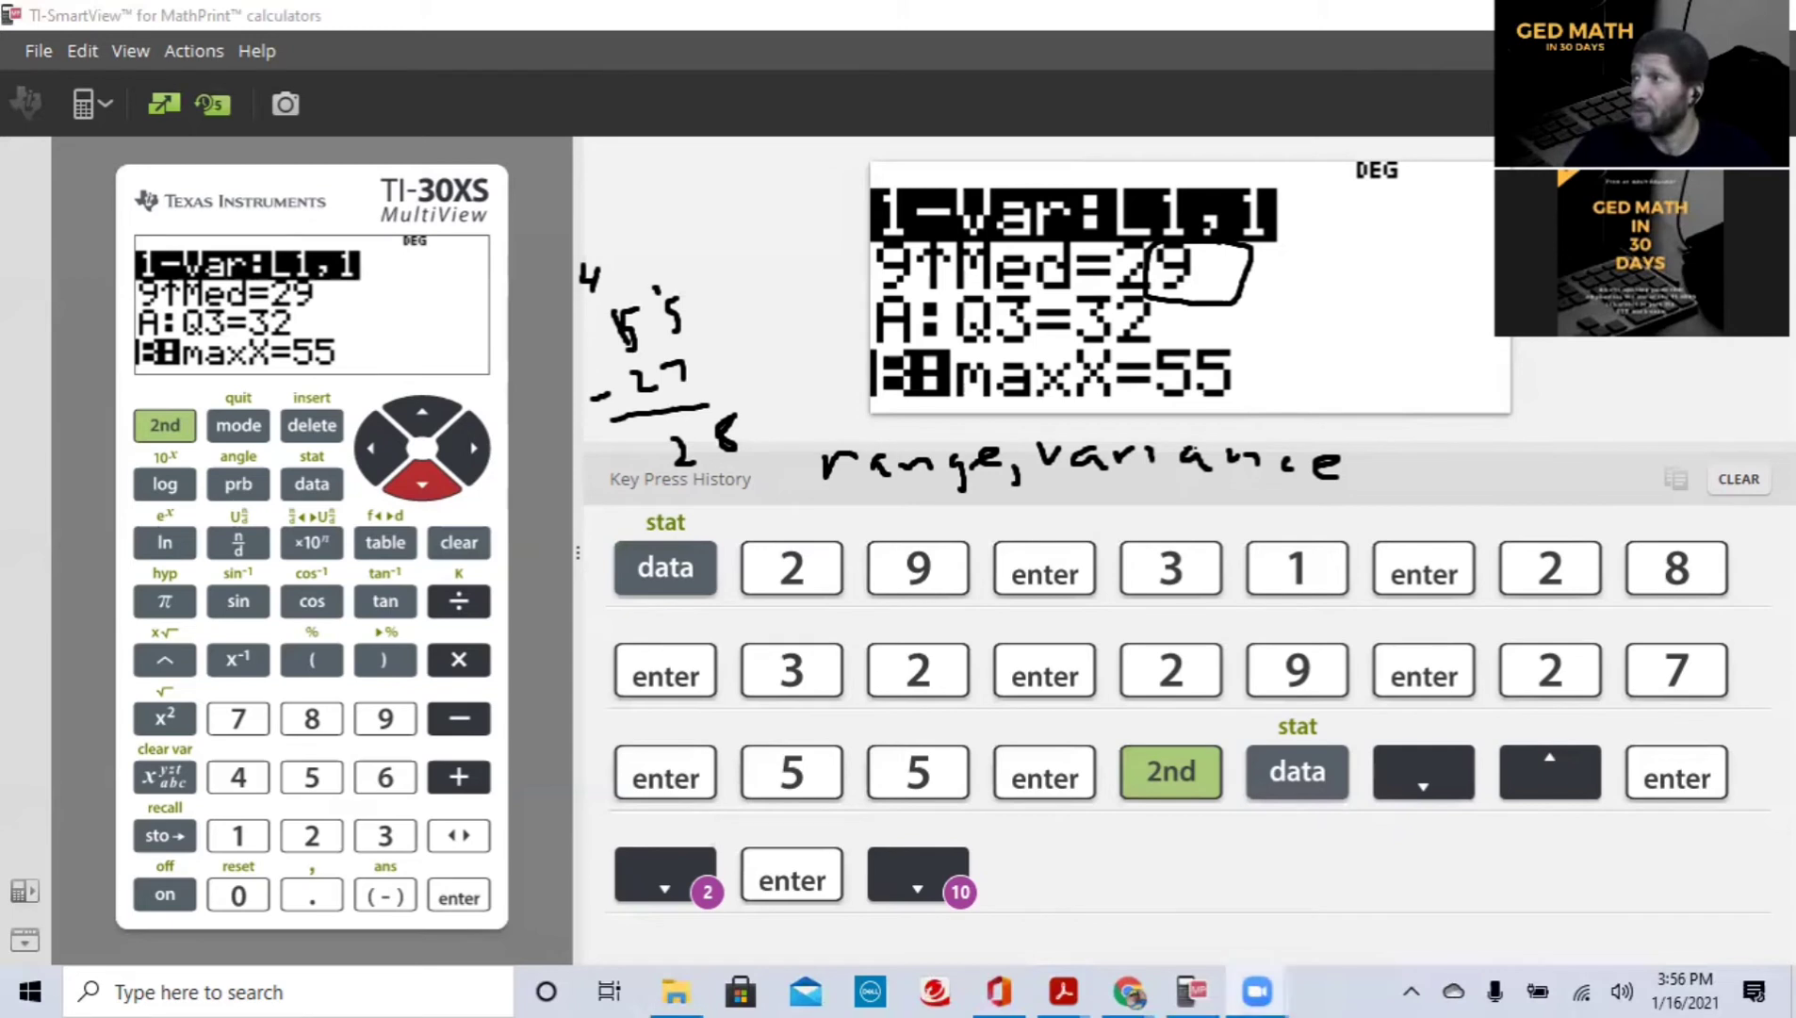
key("Escape")
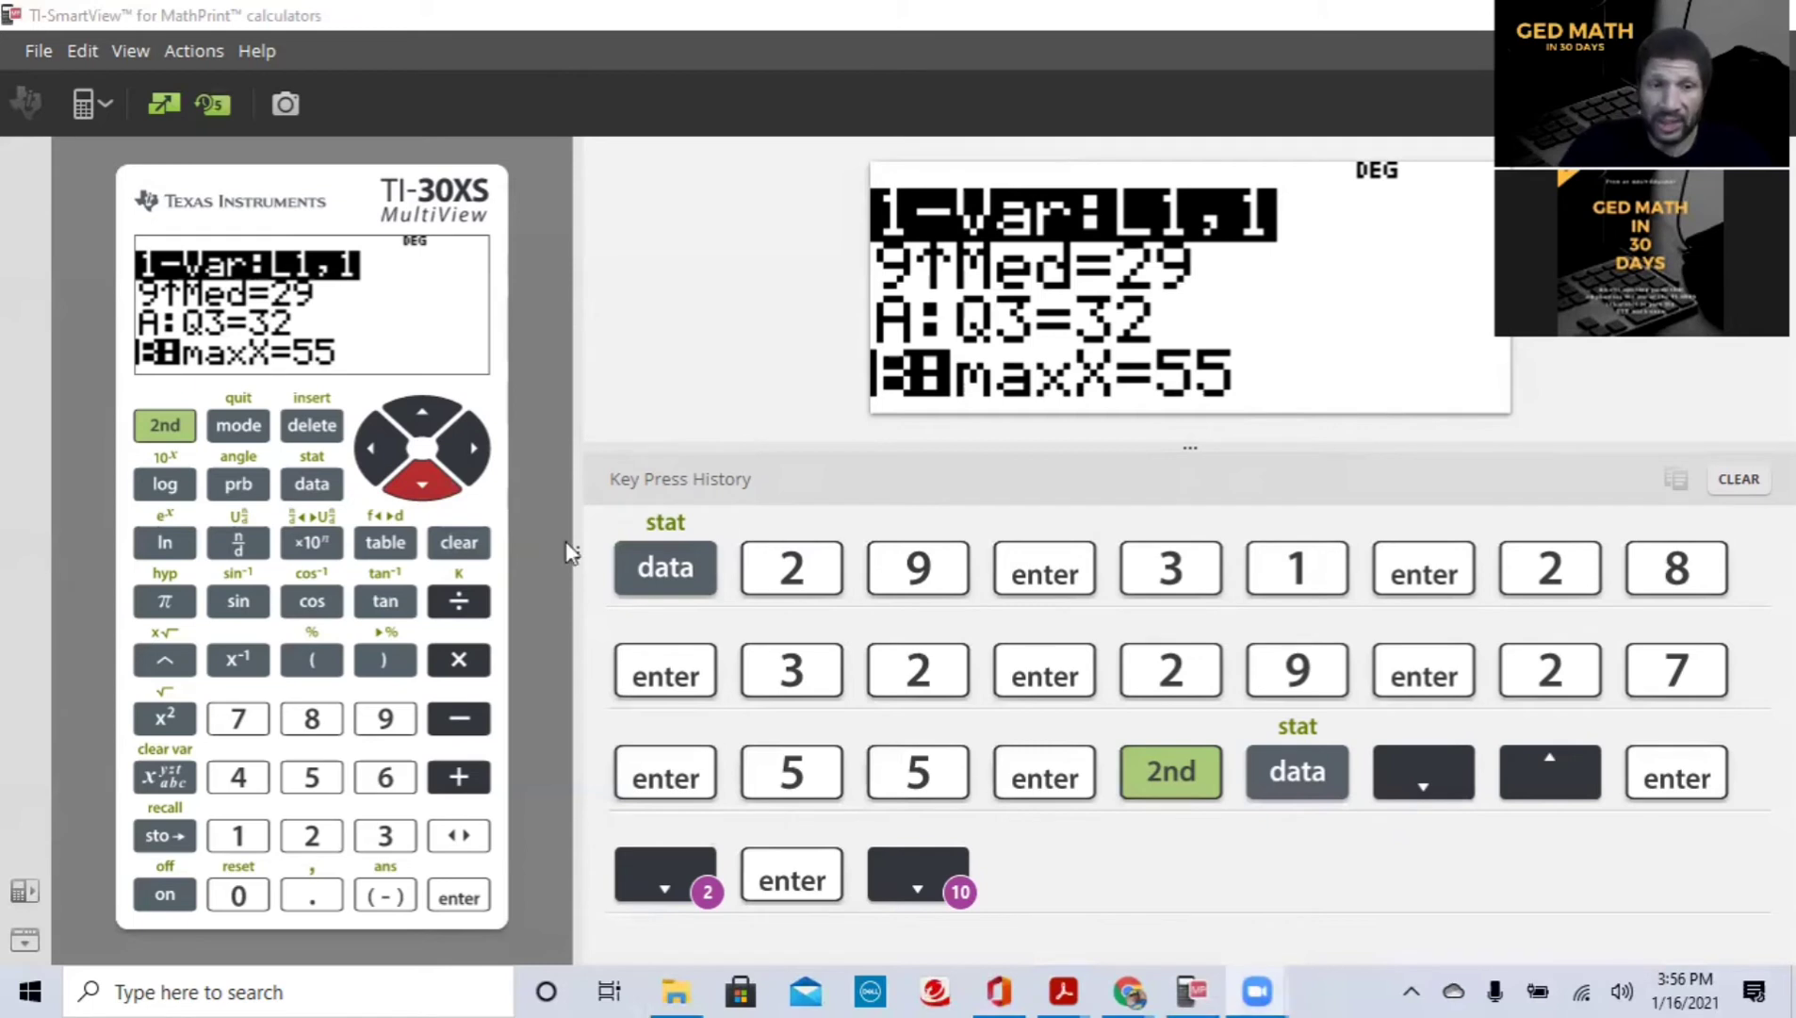
Step: Clear the stats results from the display twice and empty the Key Press History, confirming CLEAR
left_click(459, 541)
left_click(459, 542)
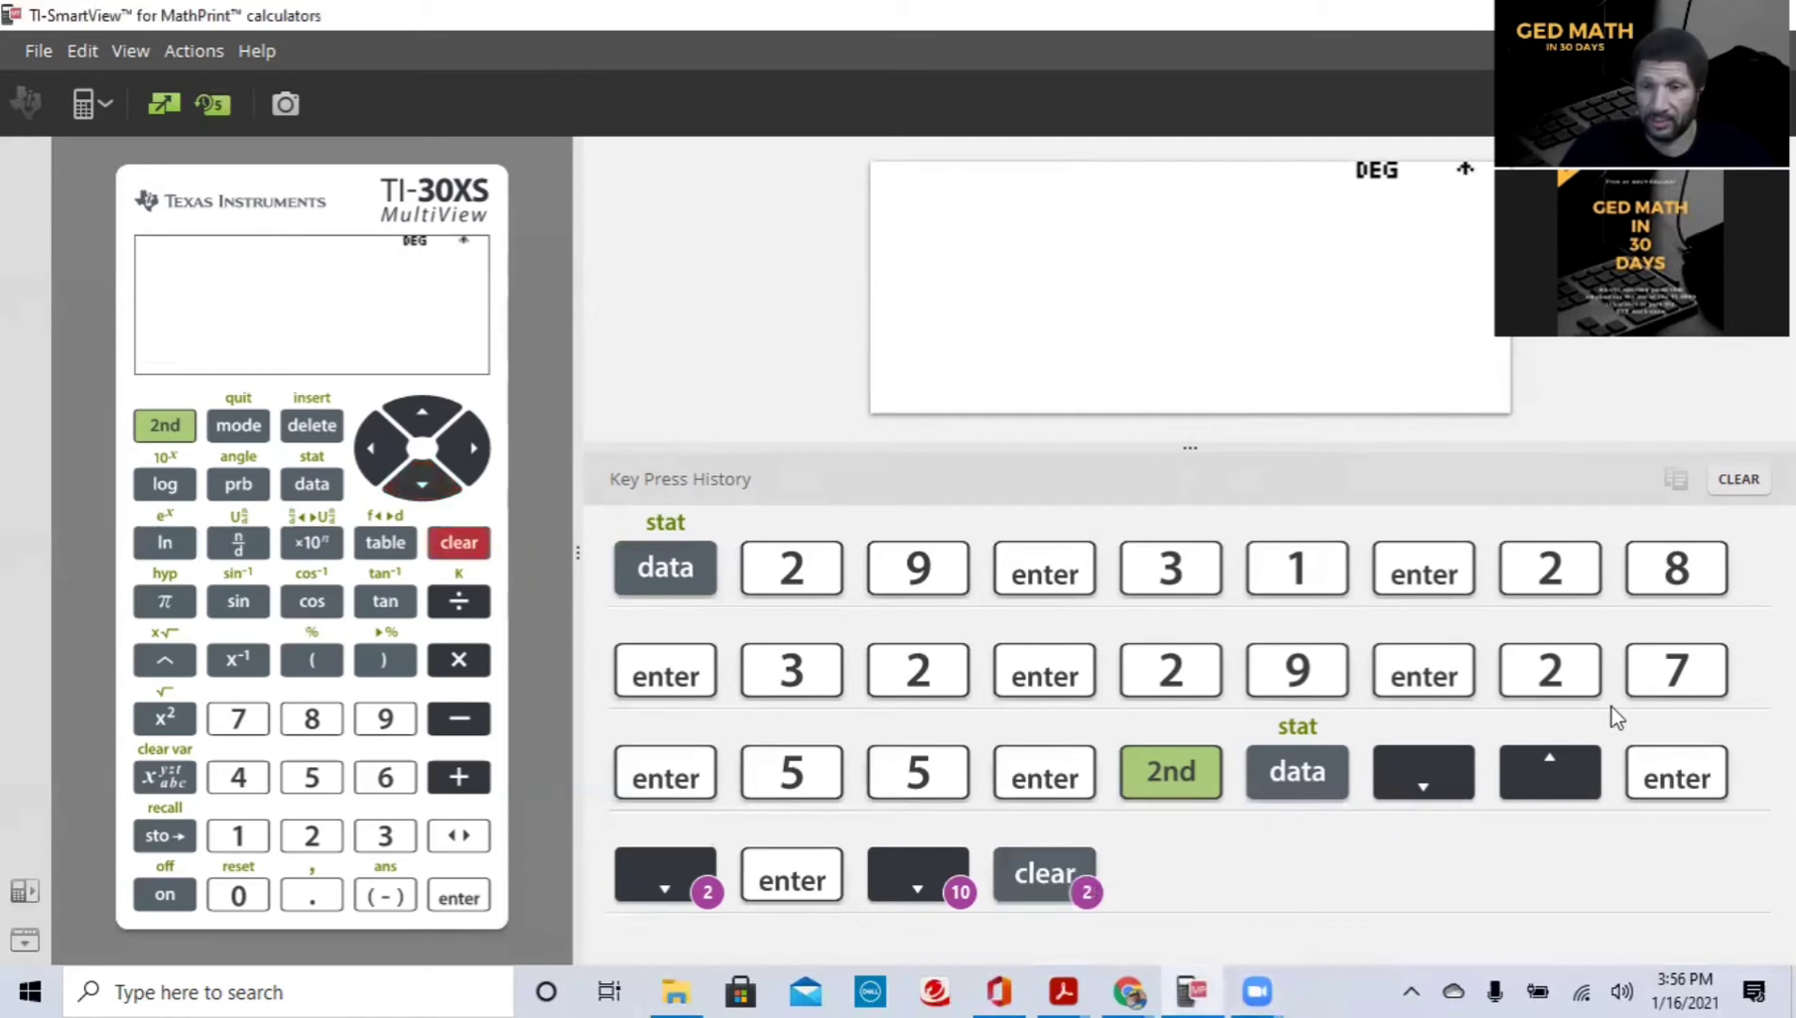
left_click(1739, 479)
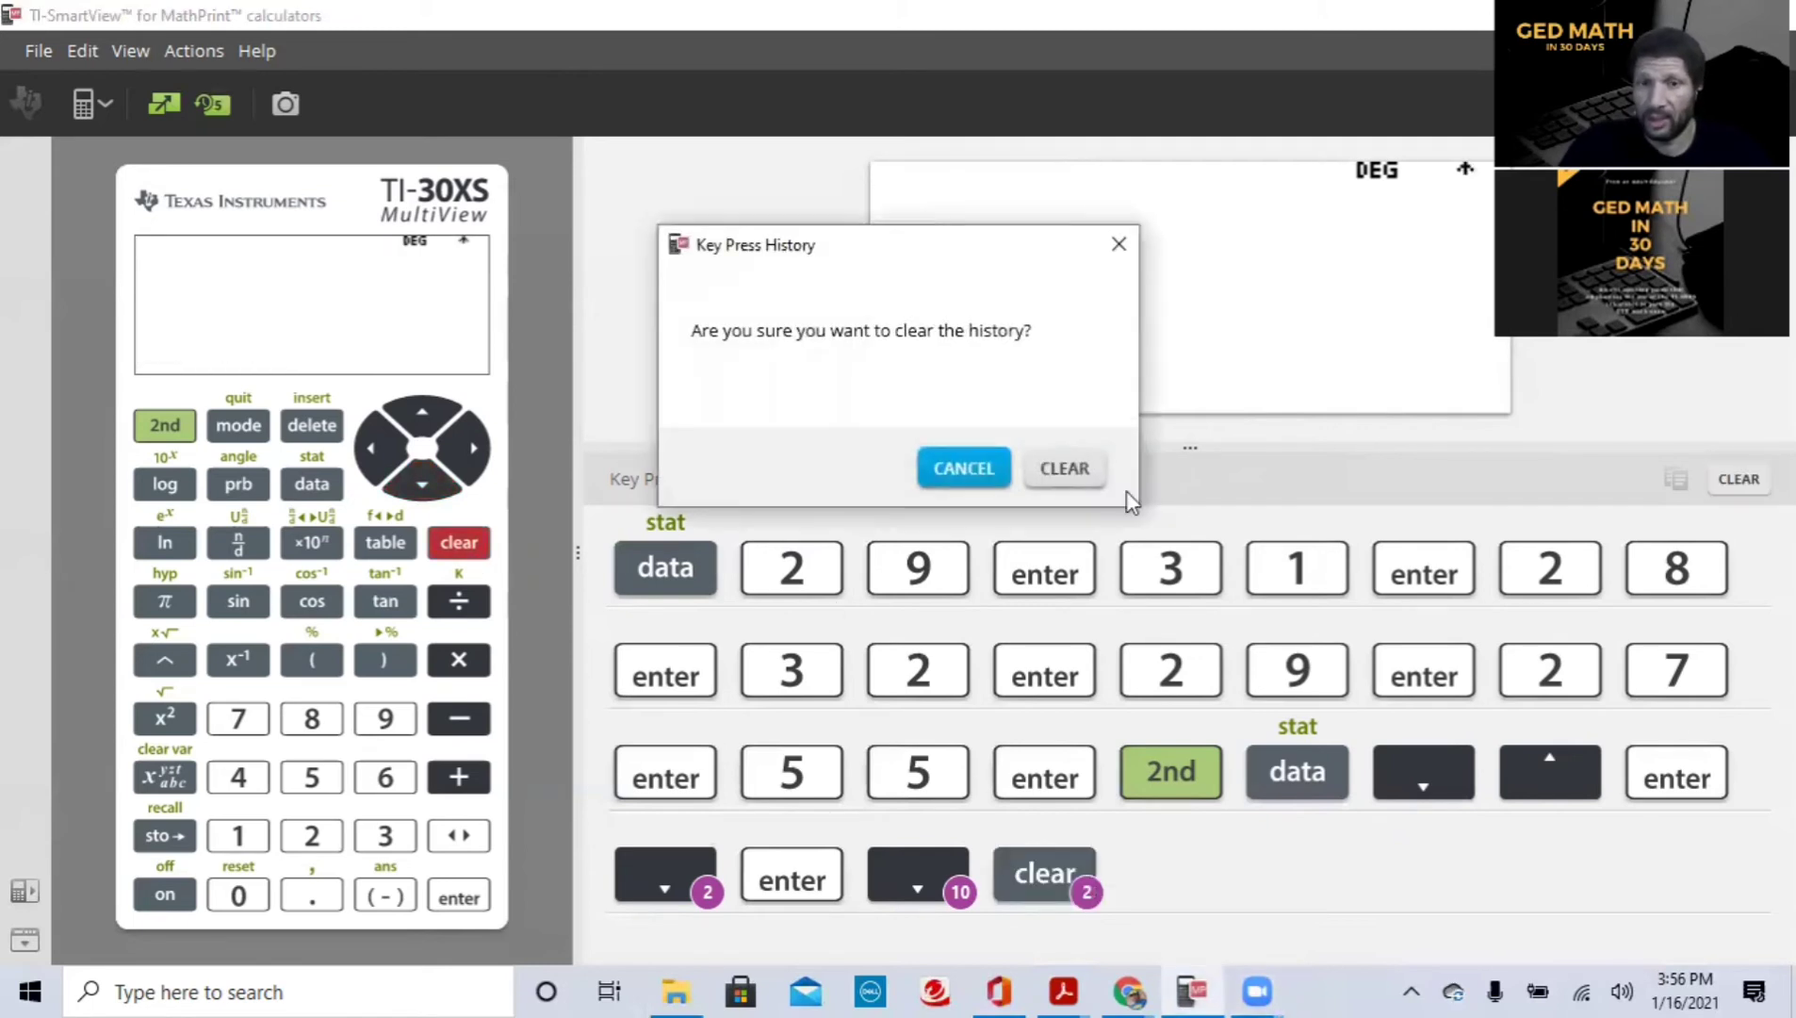
left_click(1073, 468)
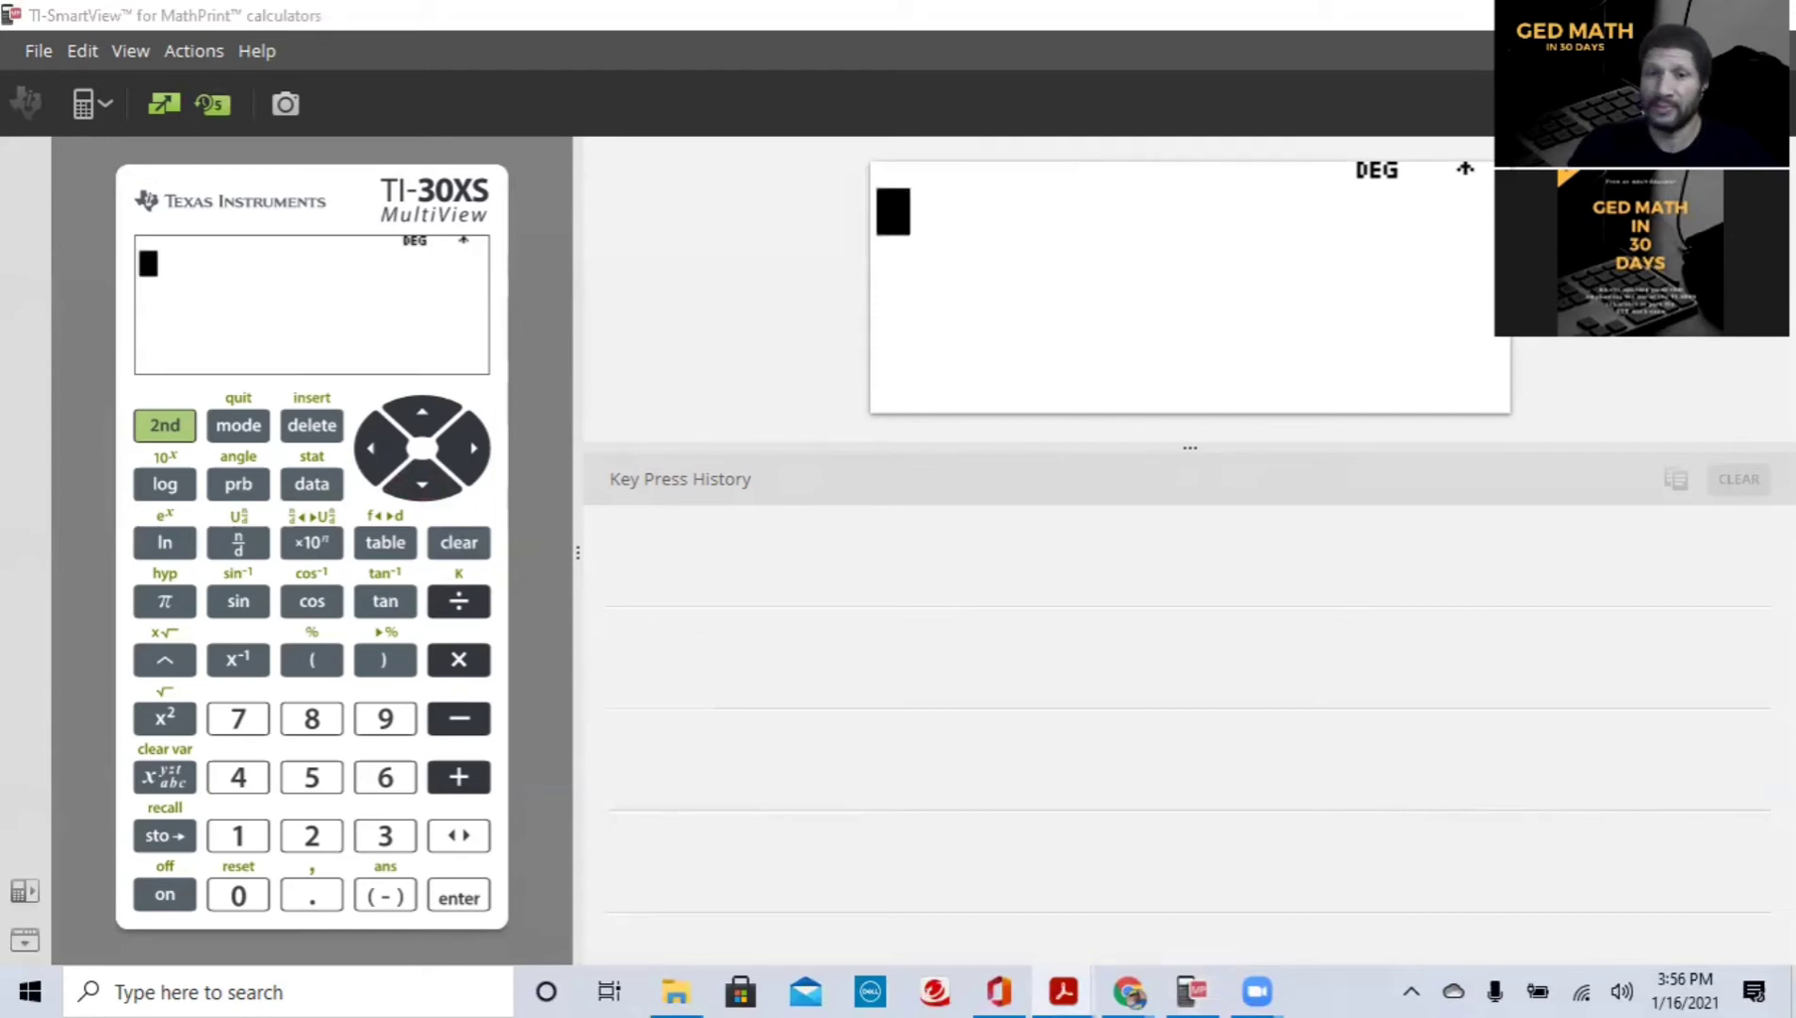
Step: In the Practice Problems PDF, box 'least 90%' and handwrite 90 × 5 = 450
key("alt+Tab")
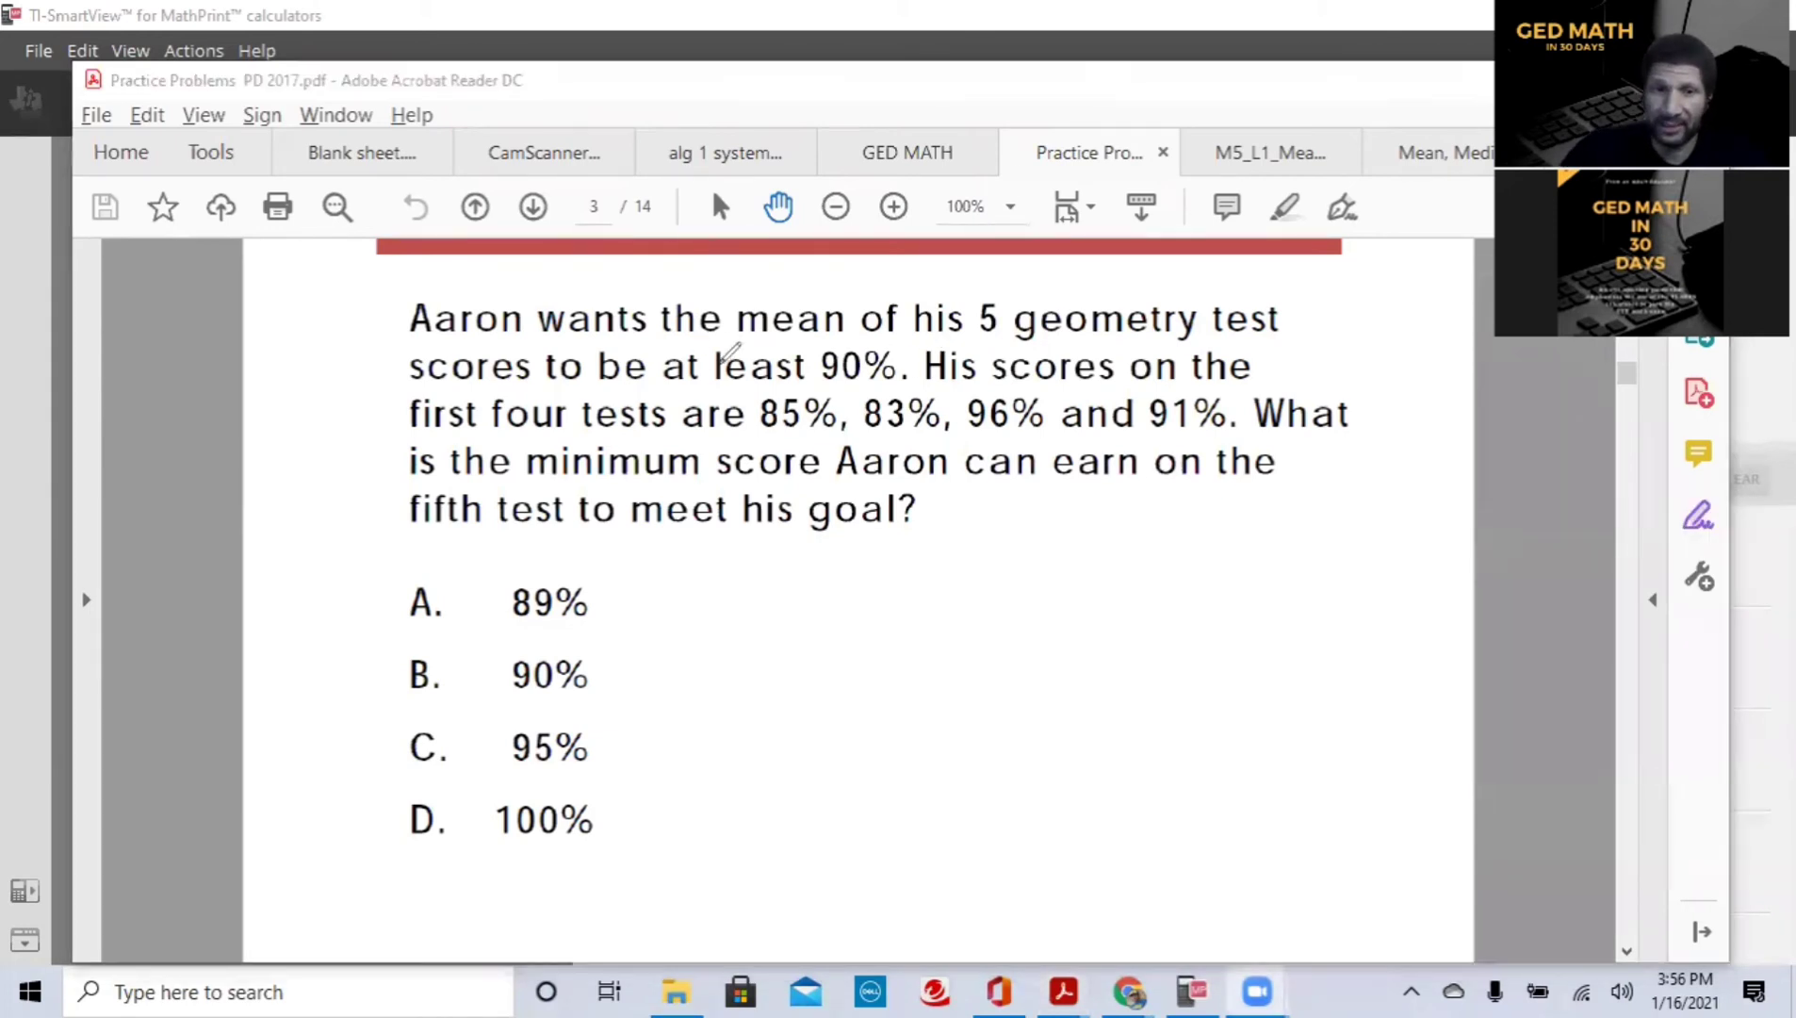
mouse_move(746, 347)
left_mouse_down()
mouse_move(750, 384)
mouse_move(827, 387)
mouse_move(886, 384)
mouse_move(895, 342)
mouse_move(753, 345)
left_mouse_up()
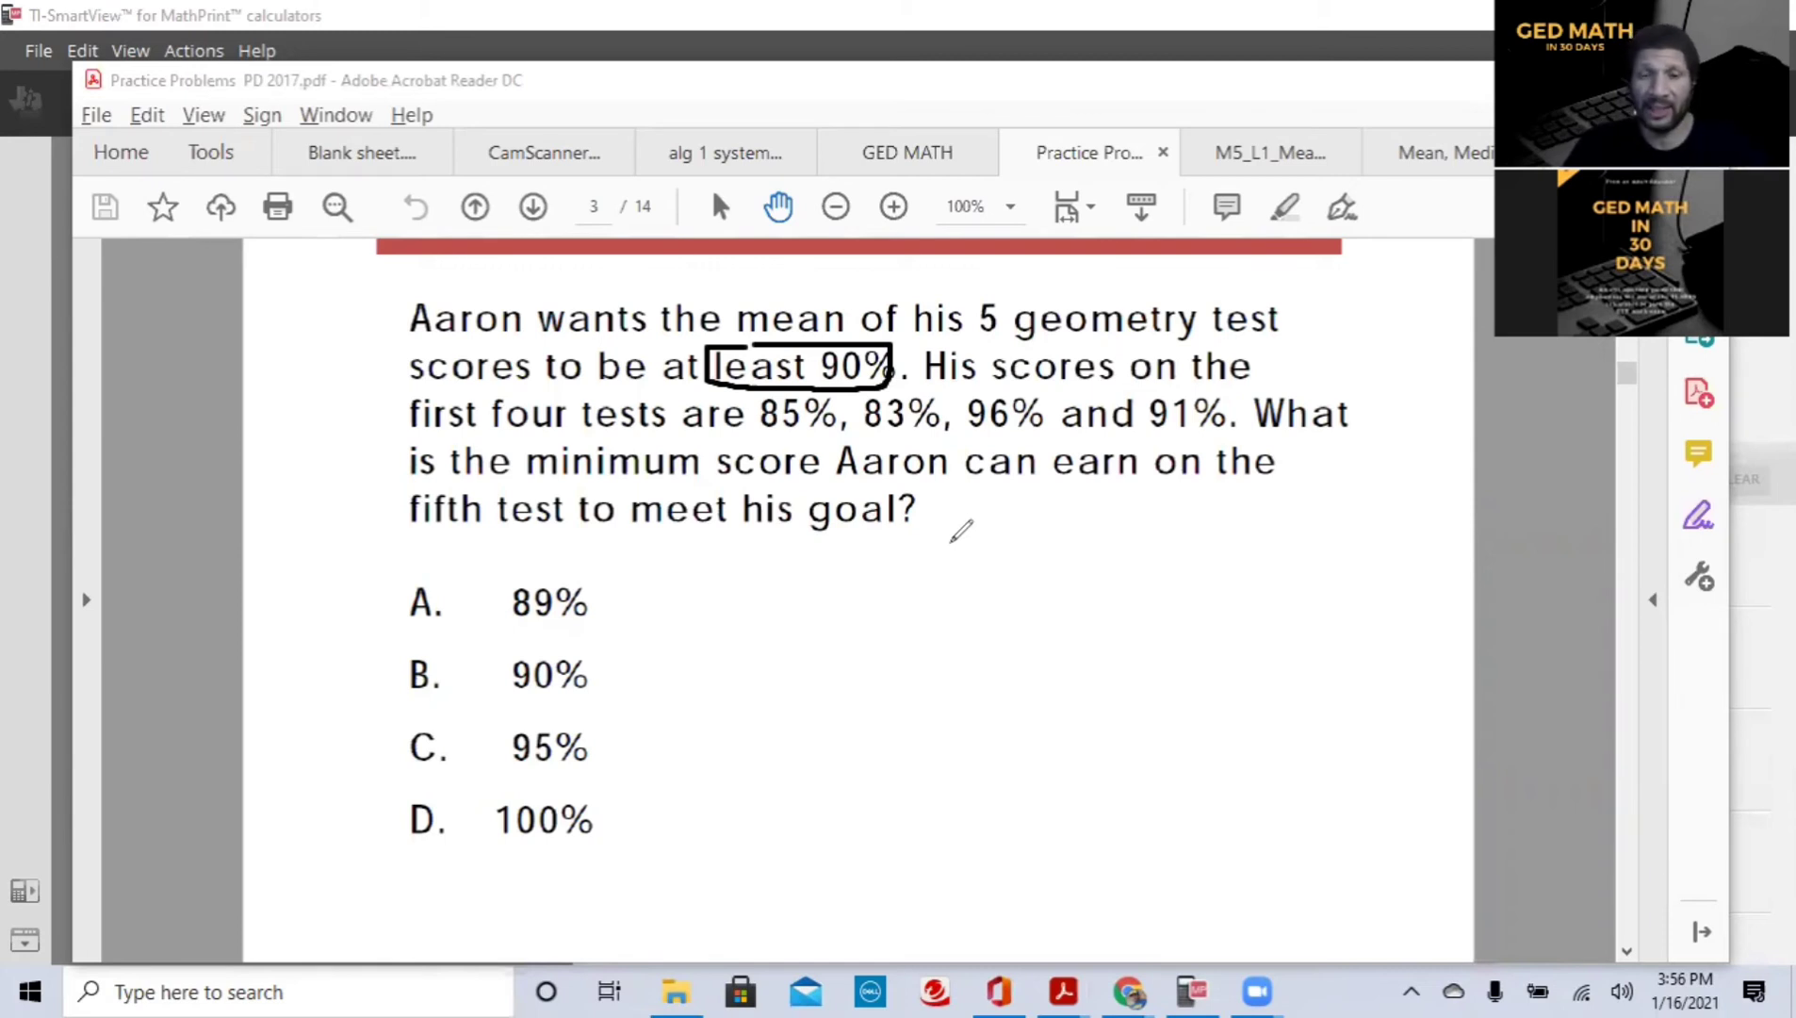
mouse_move(801, 569)
left_mouse_down()
mouse_move(784, 575)
mouse_move(791, 618)
mouse_move(840, 585)
left_mouse_up()
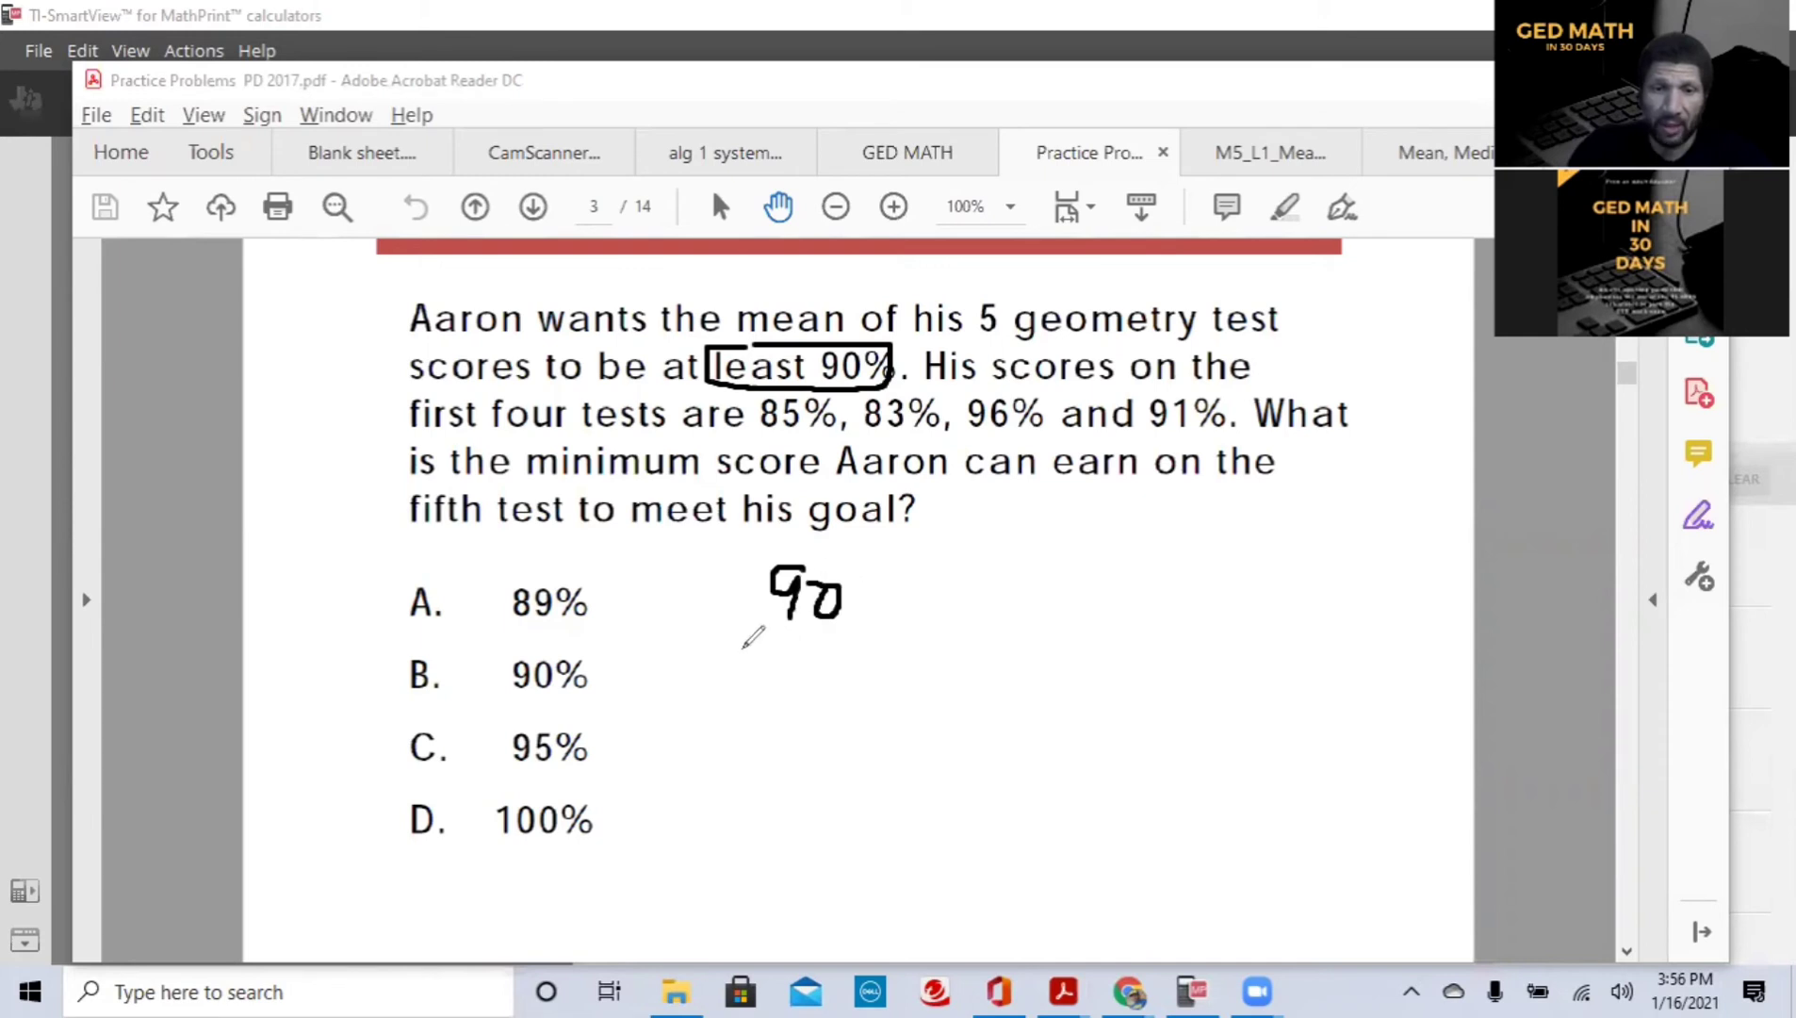
mouse_move(741, 648)
left_mouse_down()
mouse_move(767, 678)
mouse_move(744, 679)
mouse_move(813, 649)
mouse_move(811, 678)
mouse_move(851, 692)
left_mouse_up()
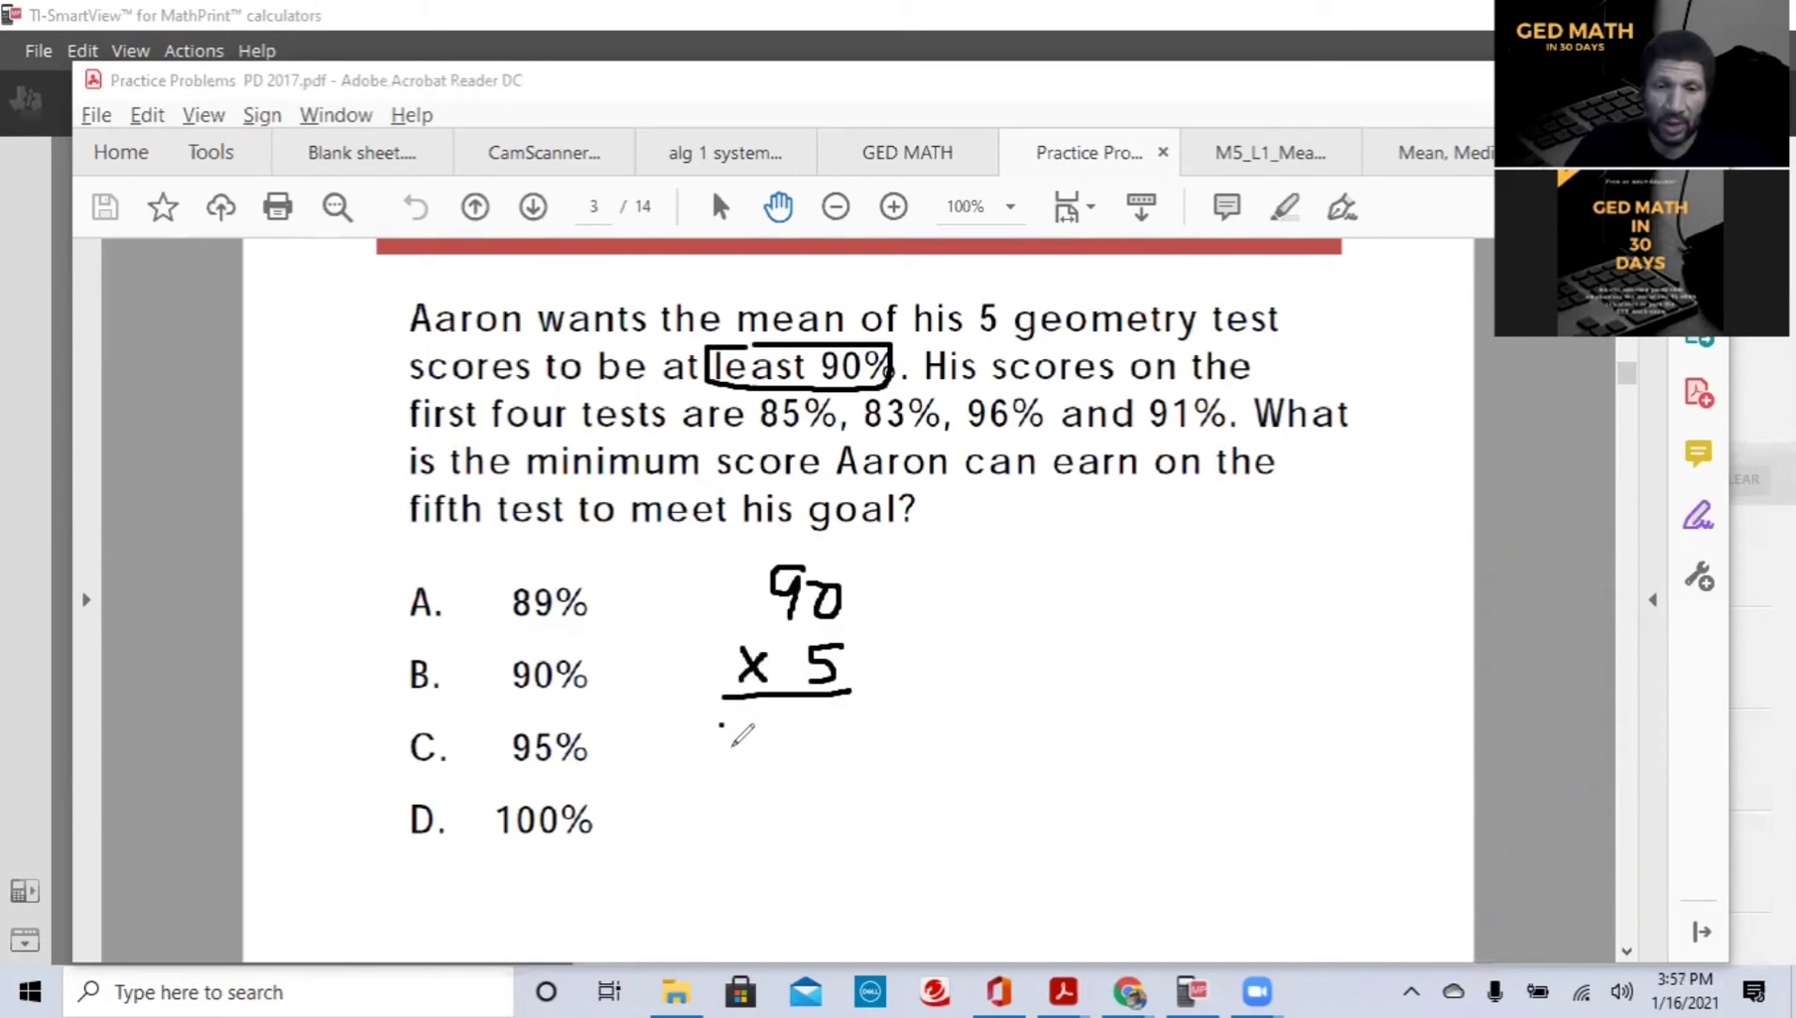
mouse_move(720, 725)
left_mouse_down()
mouse_move(752, 743)
mouse_move(745, 765)
mouse_move(853, 749)
mouse_move(834, 733)
left_mouse_up()
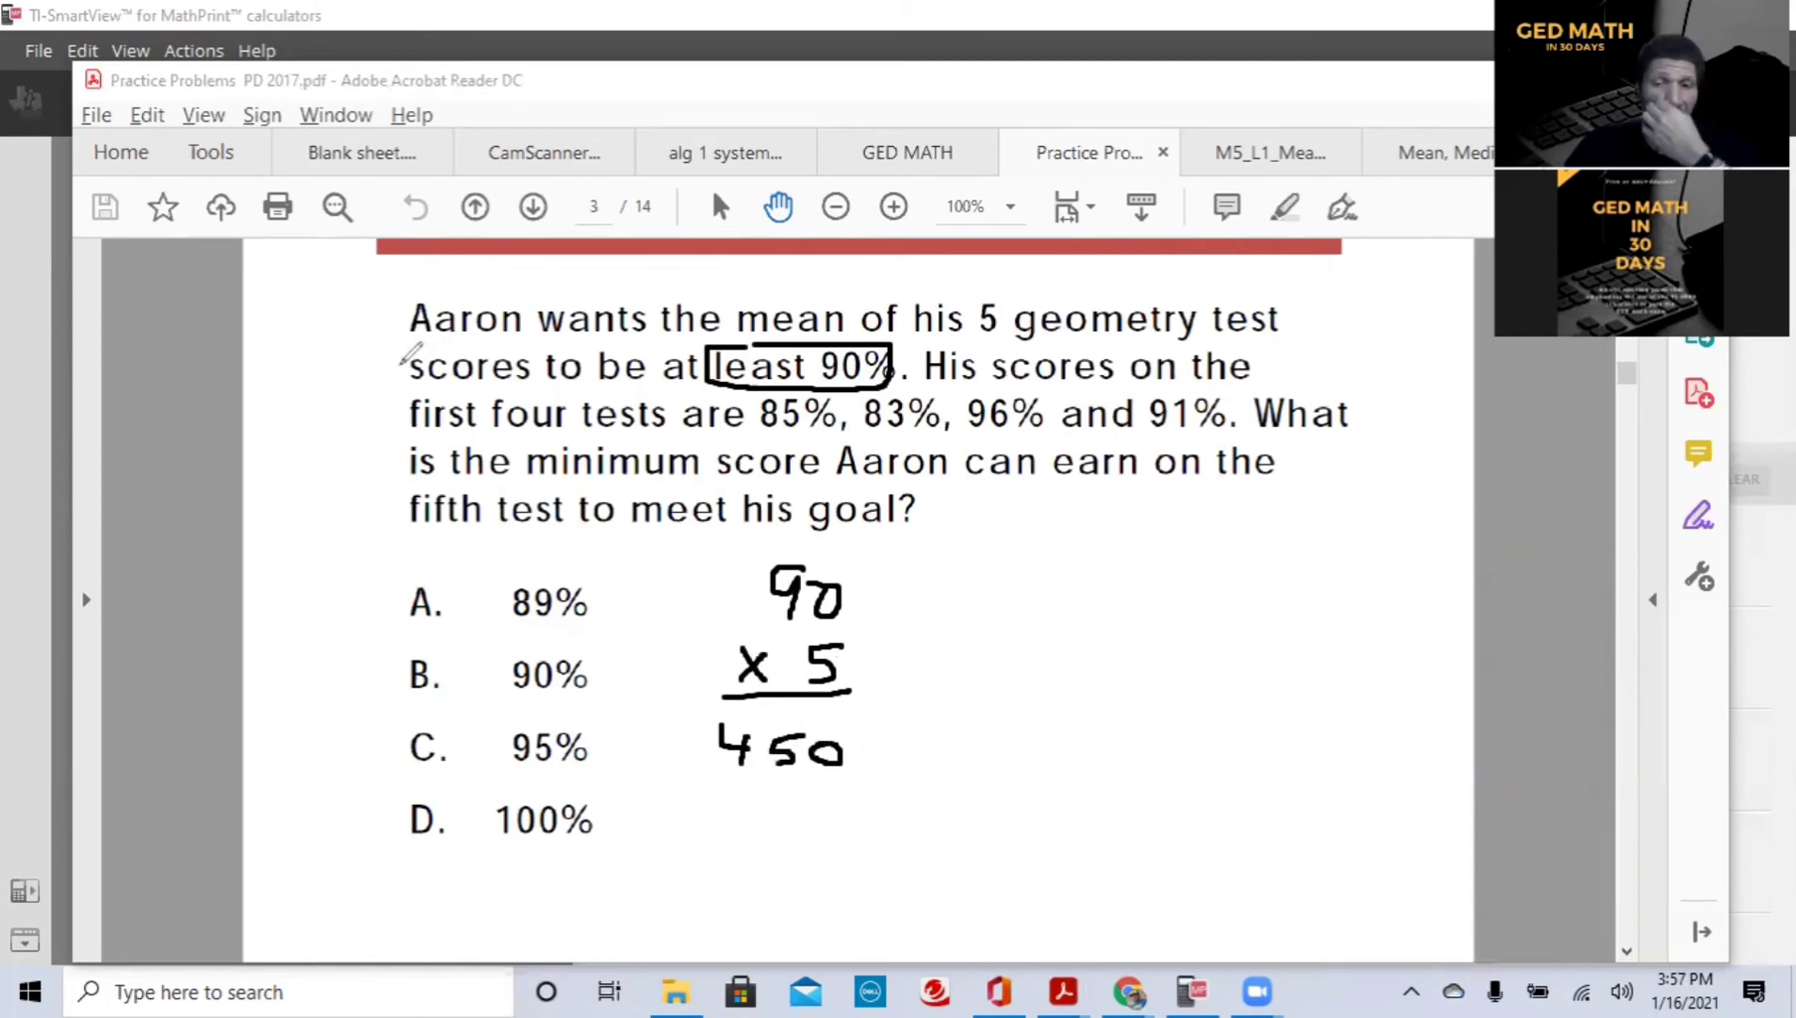
Step: Underline the four test scores and handwrite their sum, totalling 355
left_click(774, 435)
left_click_drag(774, 435, 1197, 433)
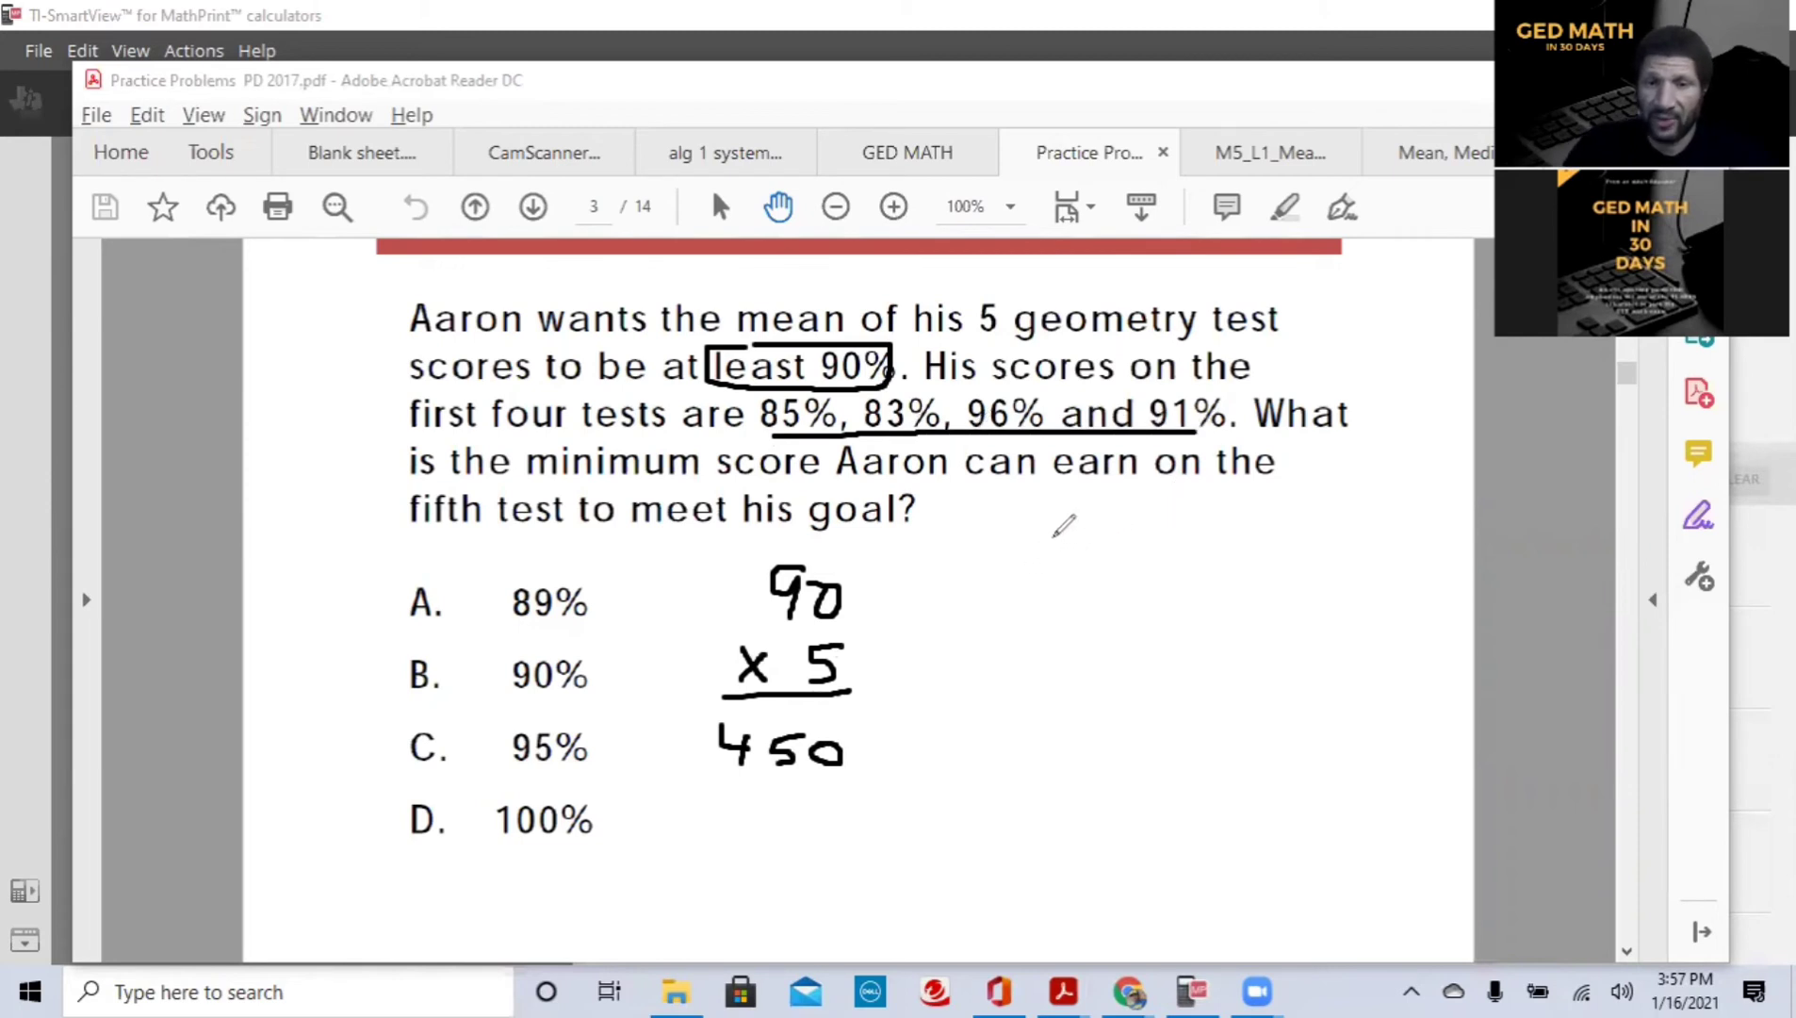
left_click_drag(1066, 533, 1089, 573)
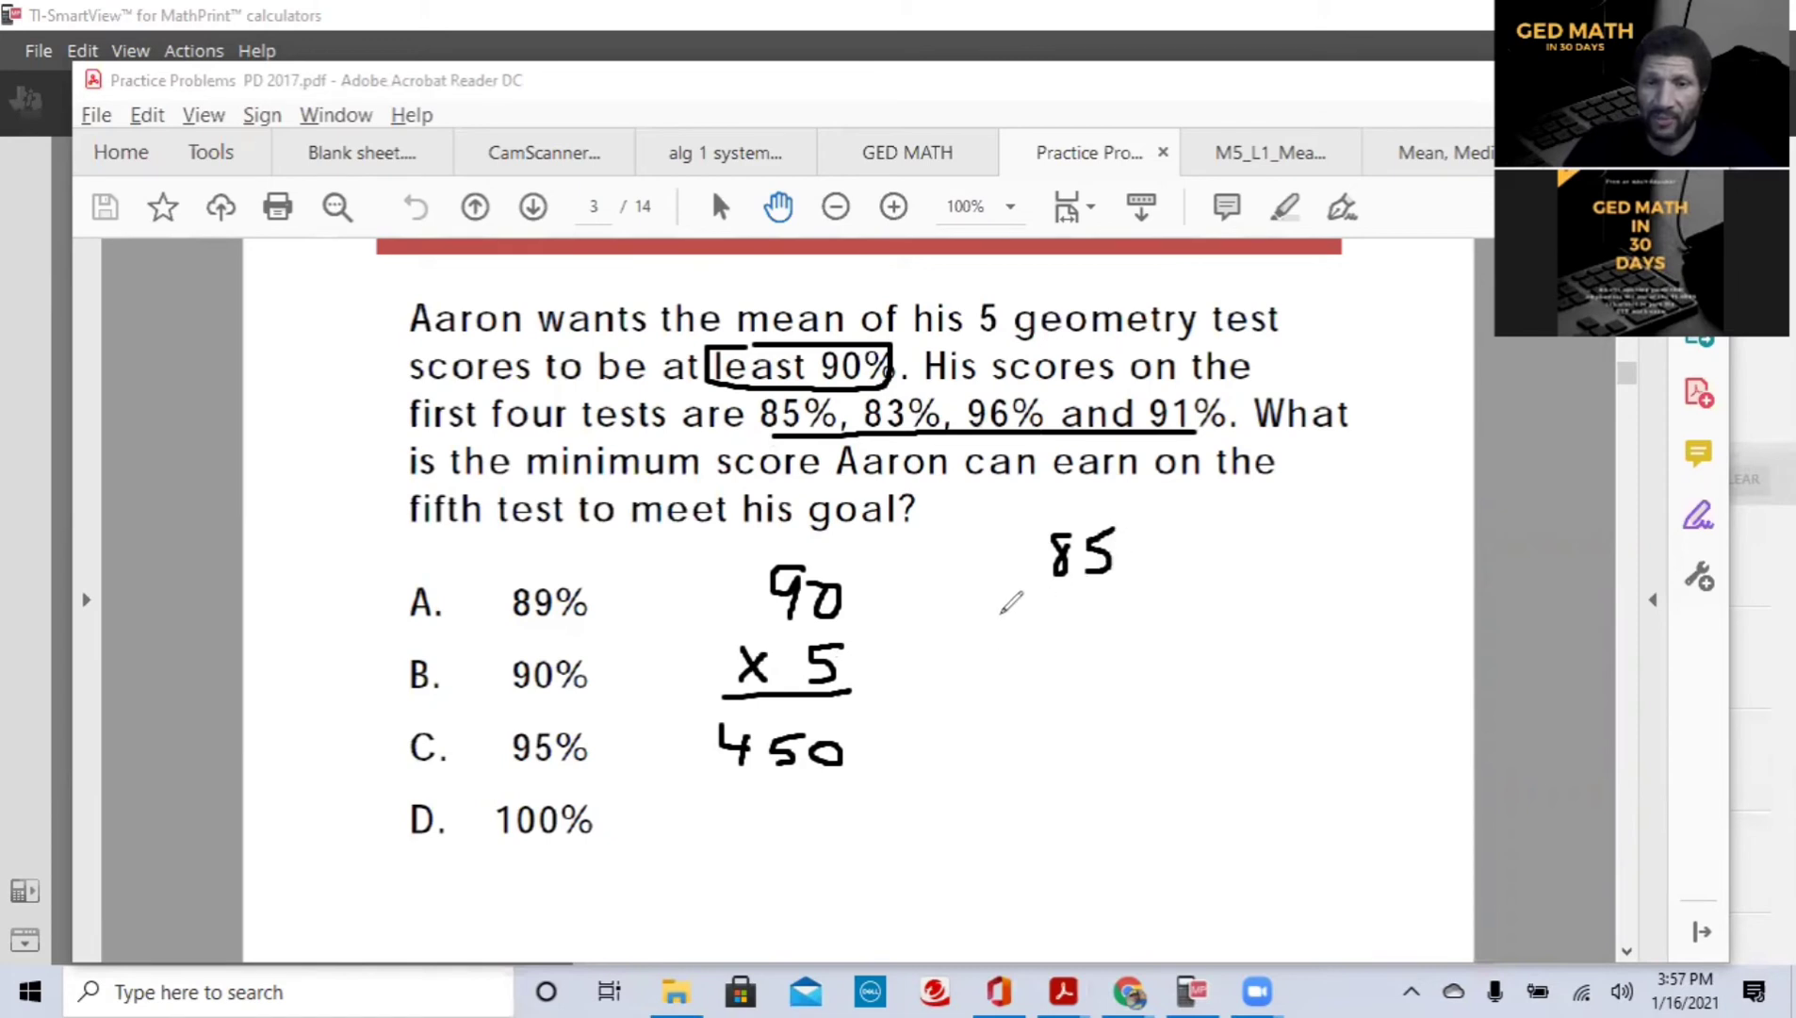
left_click_drag(1005, 610, 1002, 651)
mouse_move(980, 639)
left_mouse_down()
mouse_move(1065, 618)
mouse_move(1110, 632)
mouse_move(1057, 661)
mouse_move(1088, 696)
mouse_move(1144, 679)
mouse_move(1114, 768)
mouse_move(1152, 754)
left_mouse_up()
left_click_drag(1057, 806, 1159, 784)
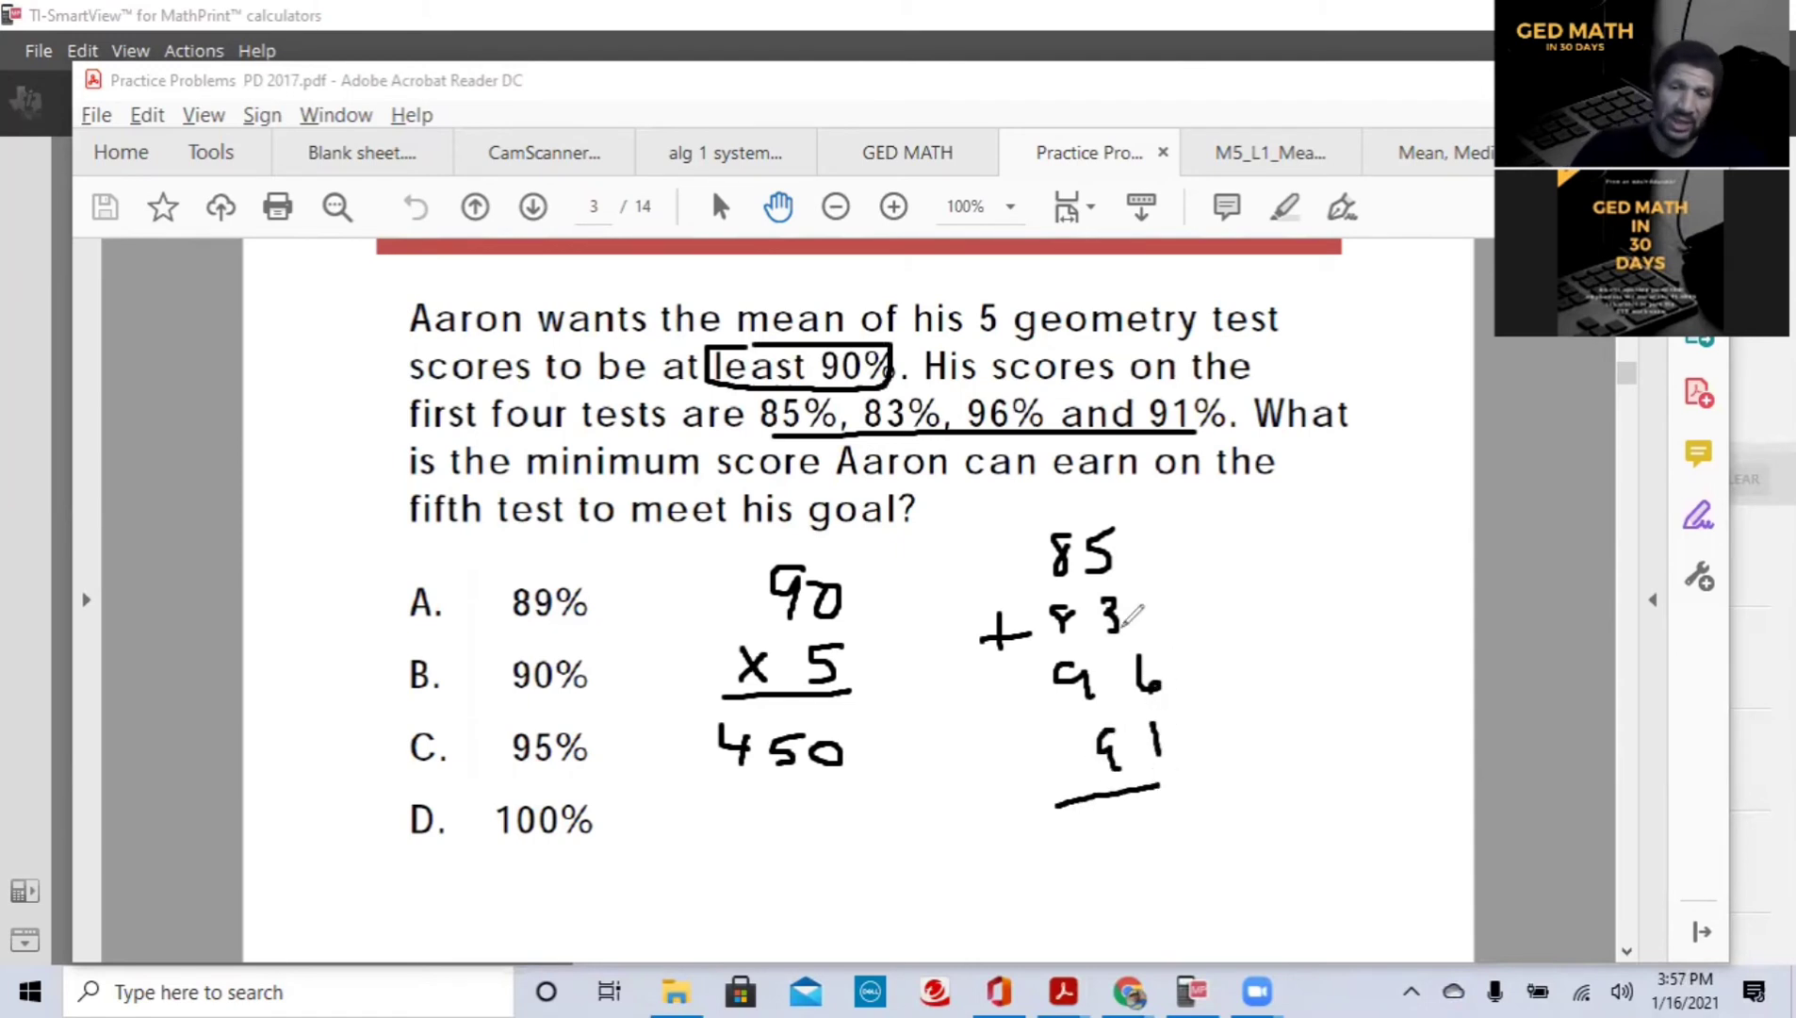
mouse_move(1225, 799)
left_mouse_down()
mouse_move(1187, 806)
mouse_move(1218, 835)
left_mouse_up()
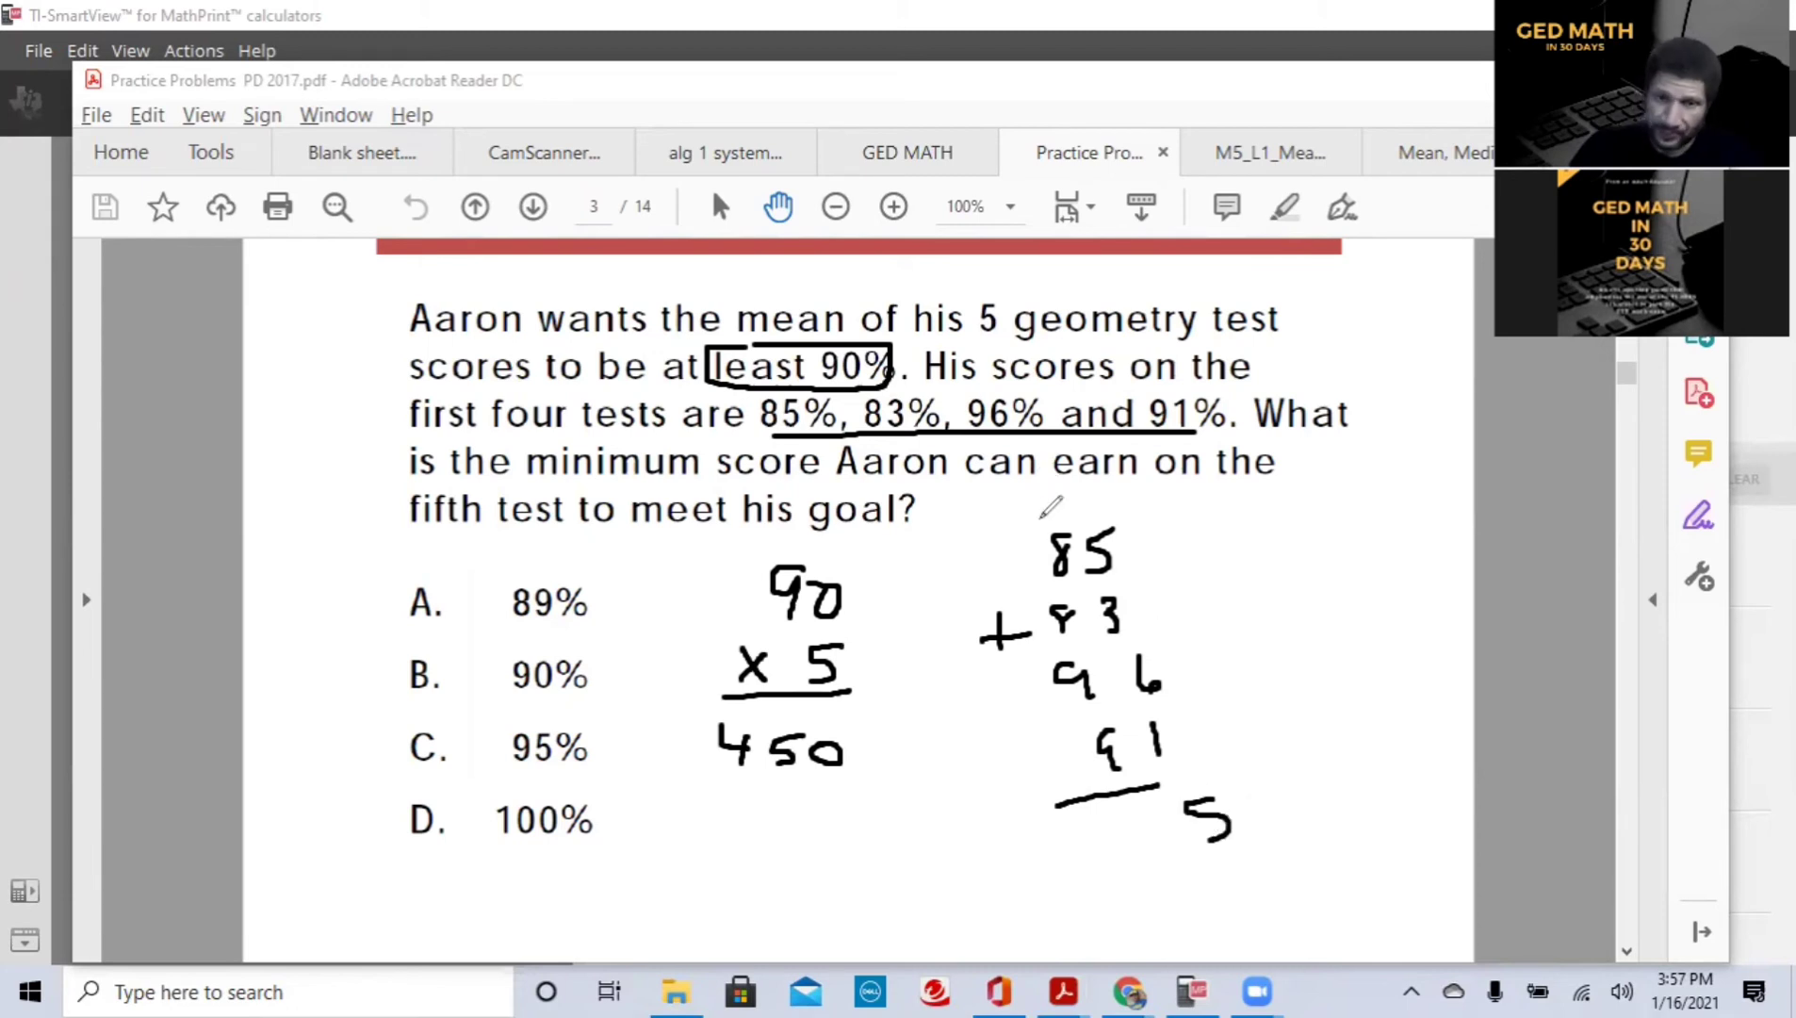
left_click_drag(1035, 497, 1038, 524)
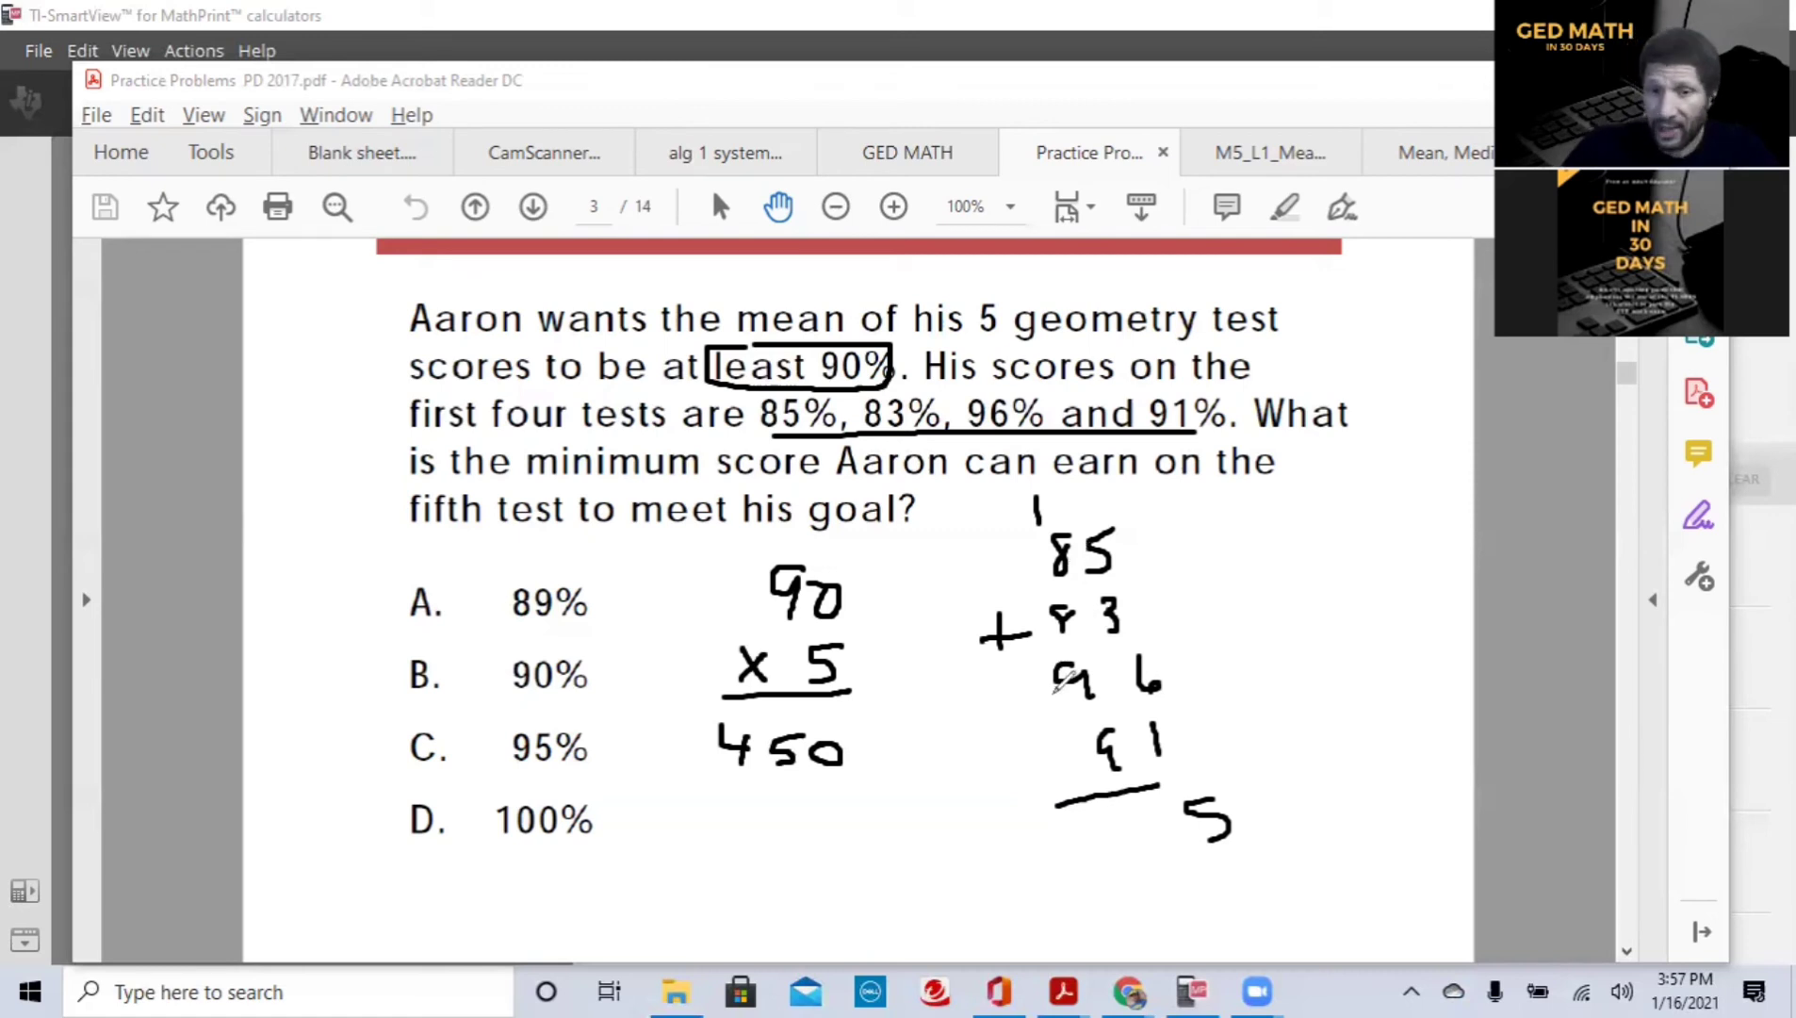
mouse_move(1080, 823)
left_mouse_down()
mouse_move(1099, 835)
mouse_move(1083, 853)
mouse_move(1131, 829)
mouse_move(1124, 847)
left_mouse_up()
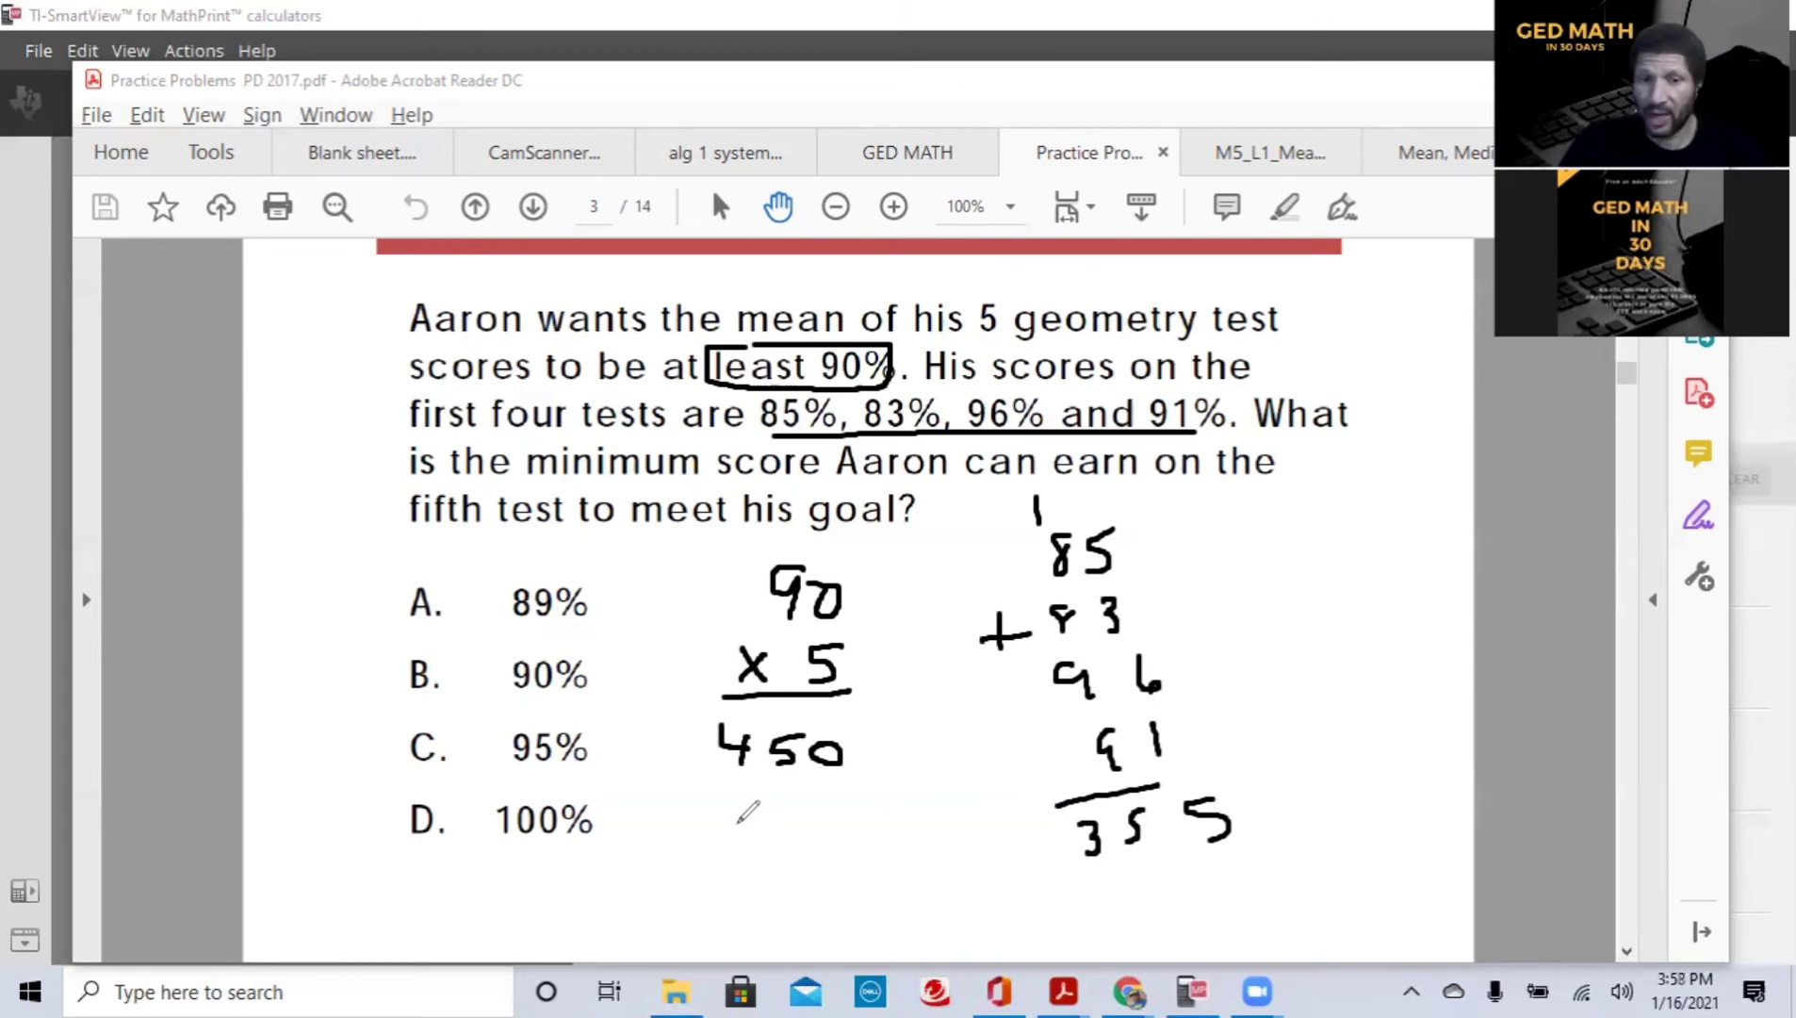
Step: Work out 450 − 355 = 95, box answer C. 95%, then erase all the ink
mouse_move(664, 826)
left_mouse_down()
mouse_move(741, 797)
mouse_move(740, 822)
mouse_move(773, 797)
mouse_move(786, 834)
left_mouse_up()
left_click_drag(853, 792, 828, 833)
left_click(702, 855)
left_click_drag(702, 855, 865, 839)
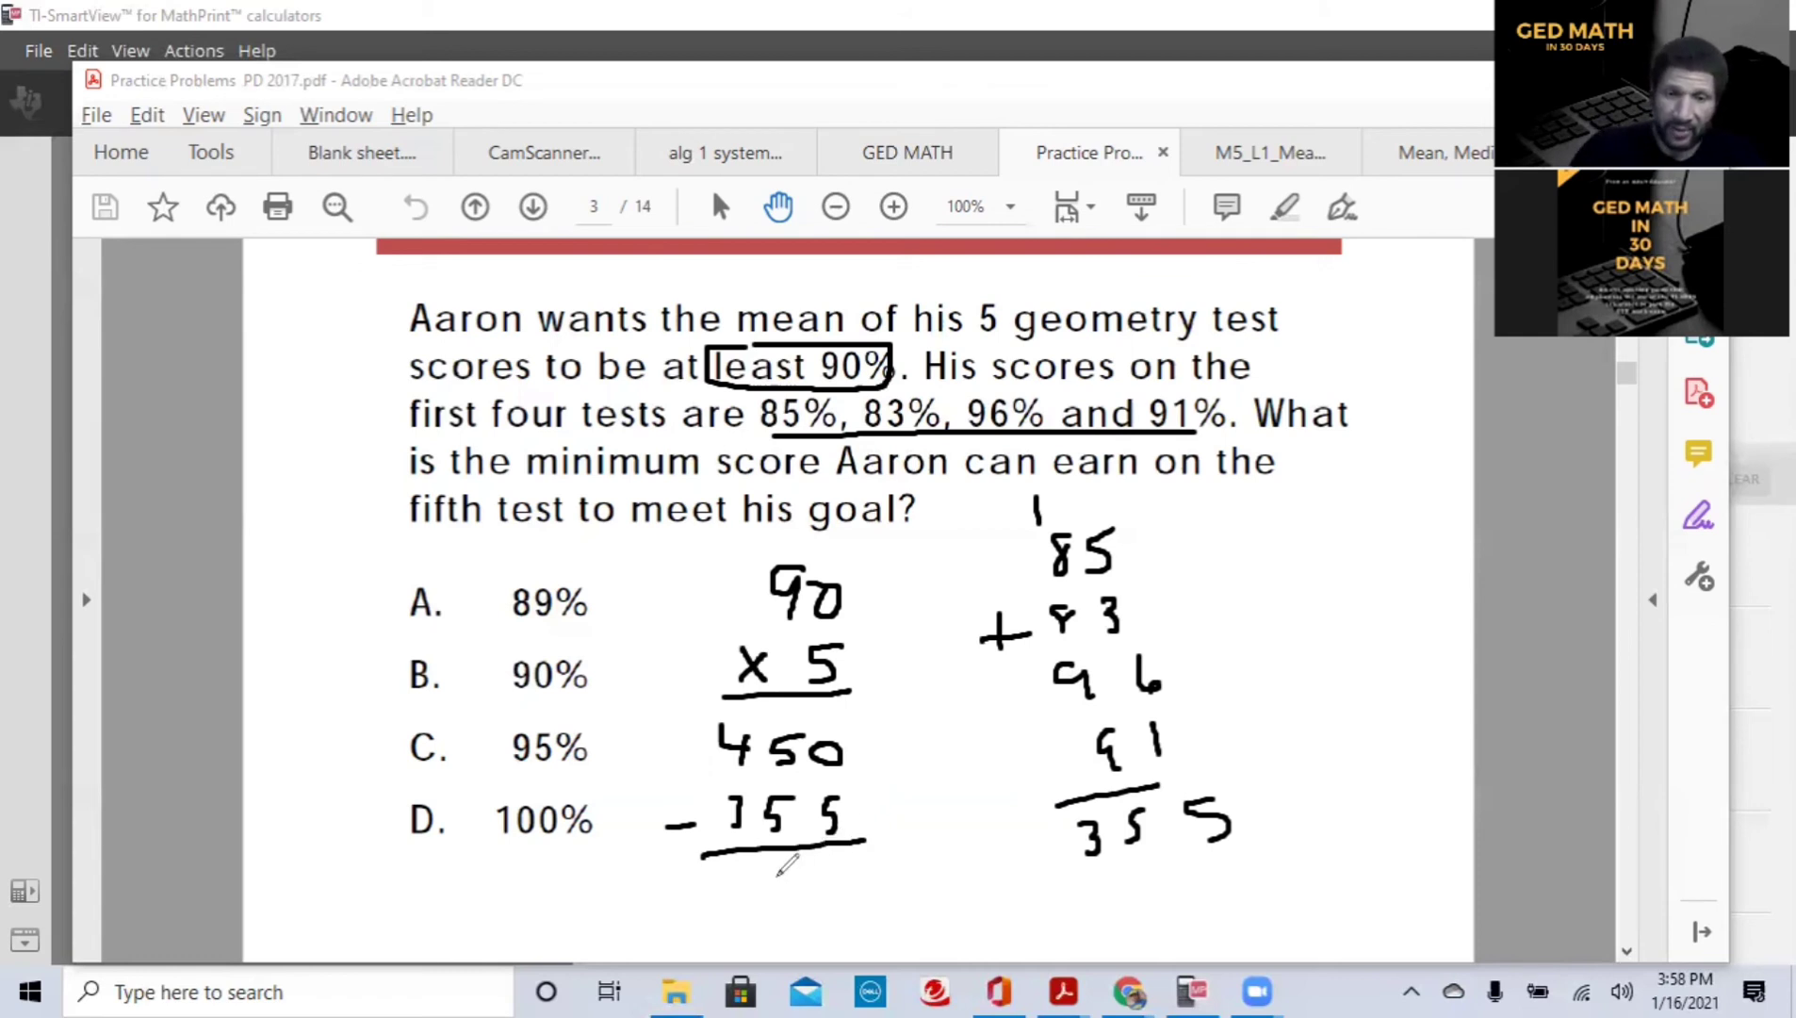
mouse_move(767, 875)
left_mouse_down()
mouse_move(789, 884)
mouse_move(778, 900)
mouse_move(835, 879)
mouse_move(827, 899)
left_mouse_up()
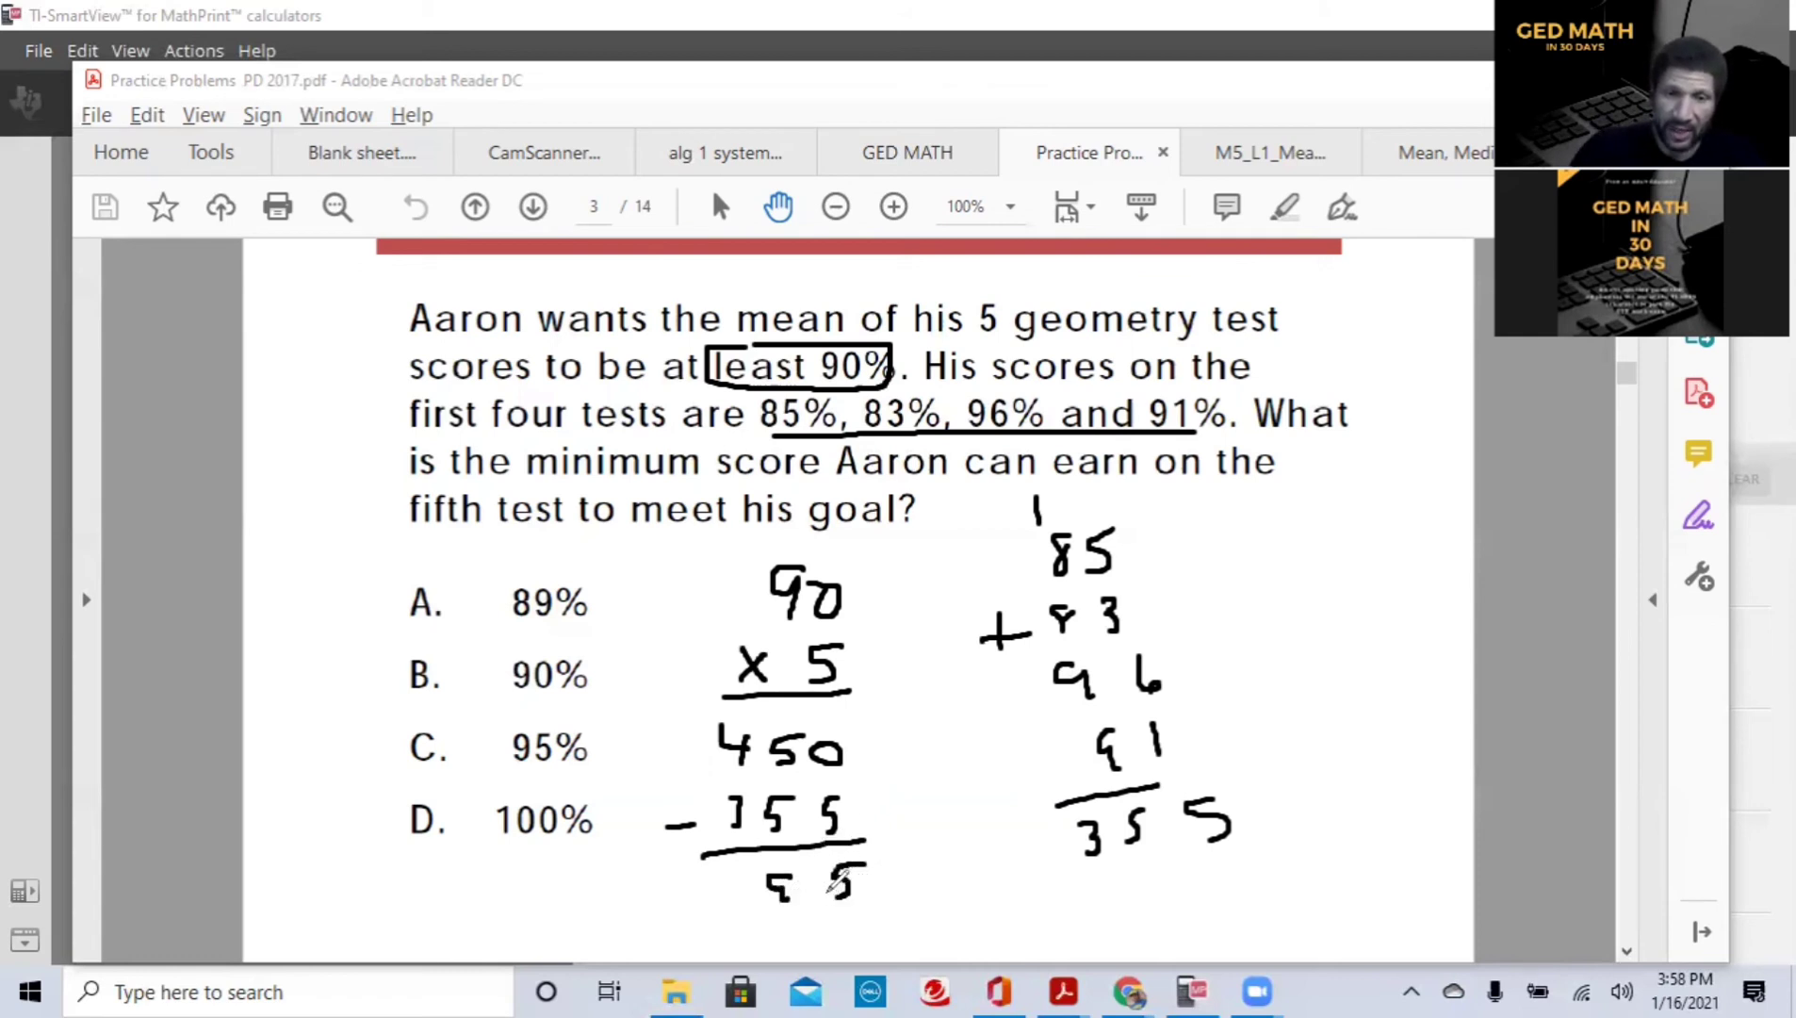
mouse_move(551, 714)
left_mouse_down()
mouse_move(393, 713)
mouse_move(386, 756)
mouse_move(610, 776)
mouse_move(611, 721)
mouse_move(514, 712)
left_mouse_up()
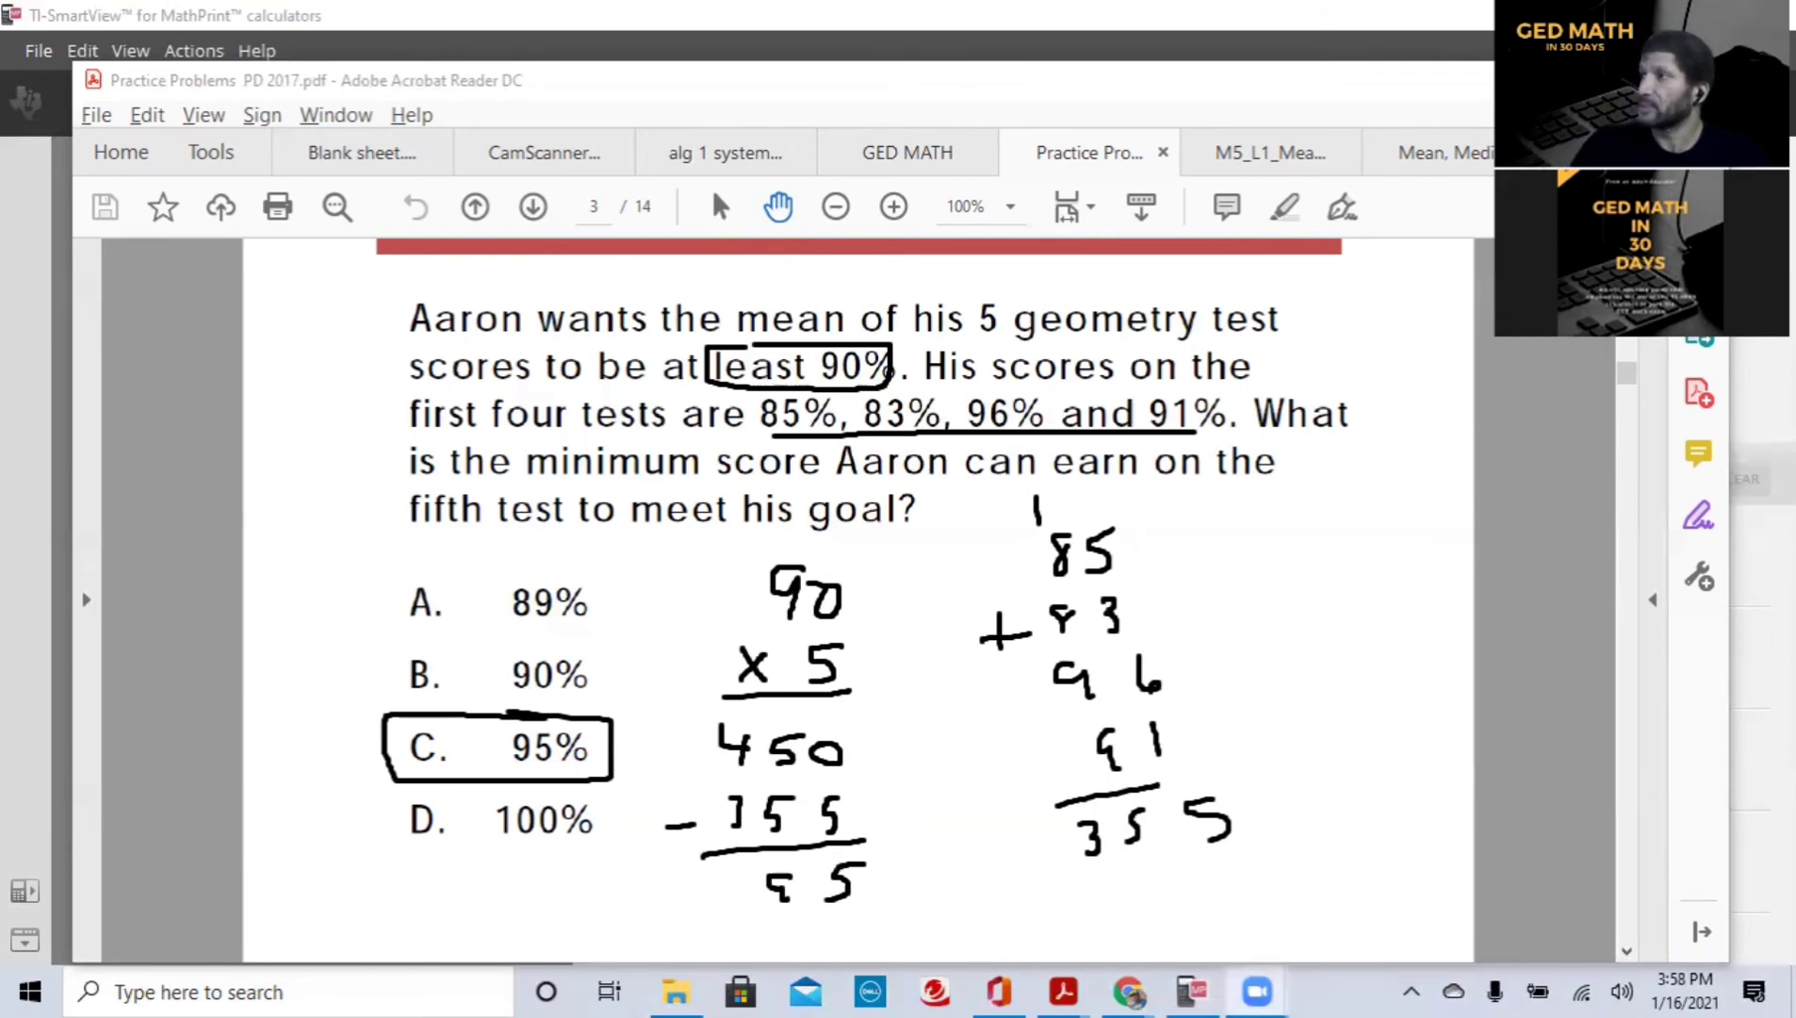
key("e")
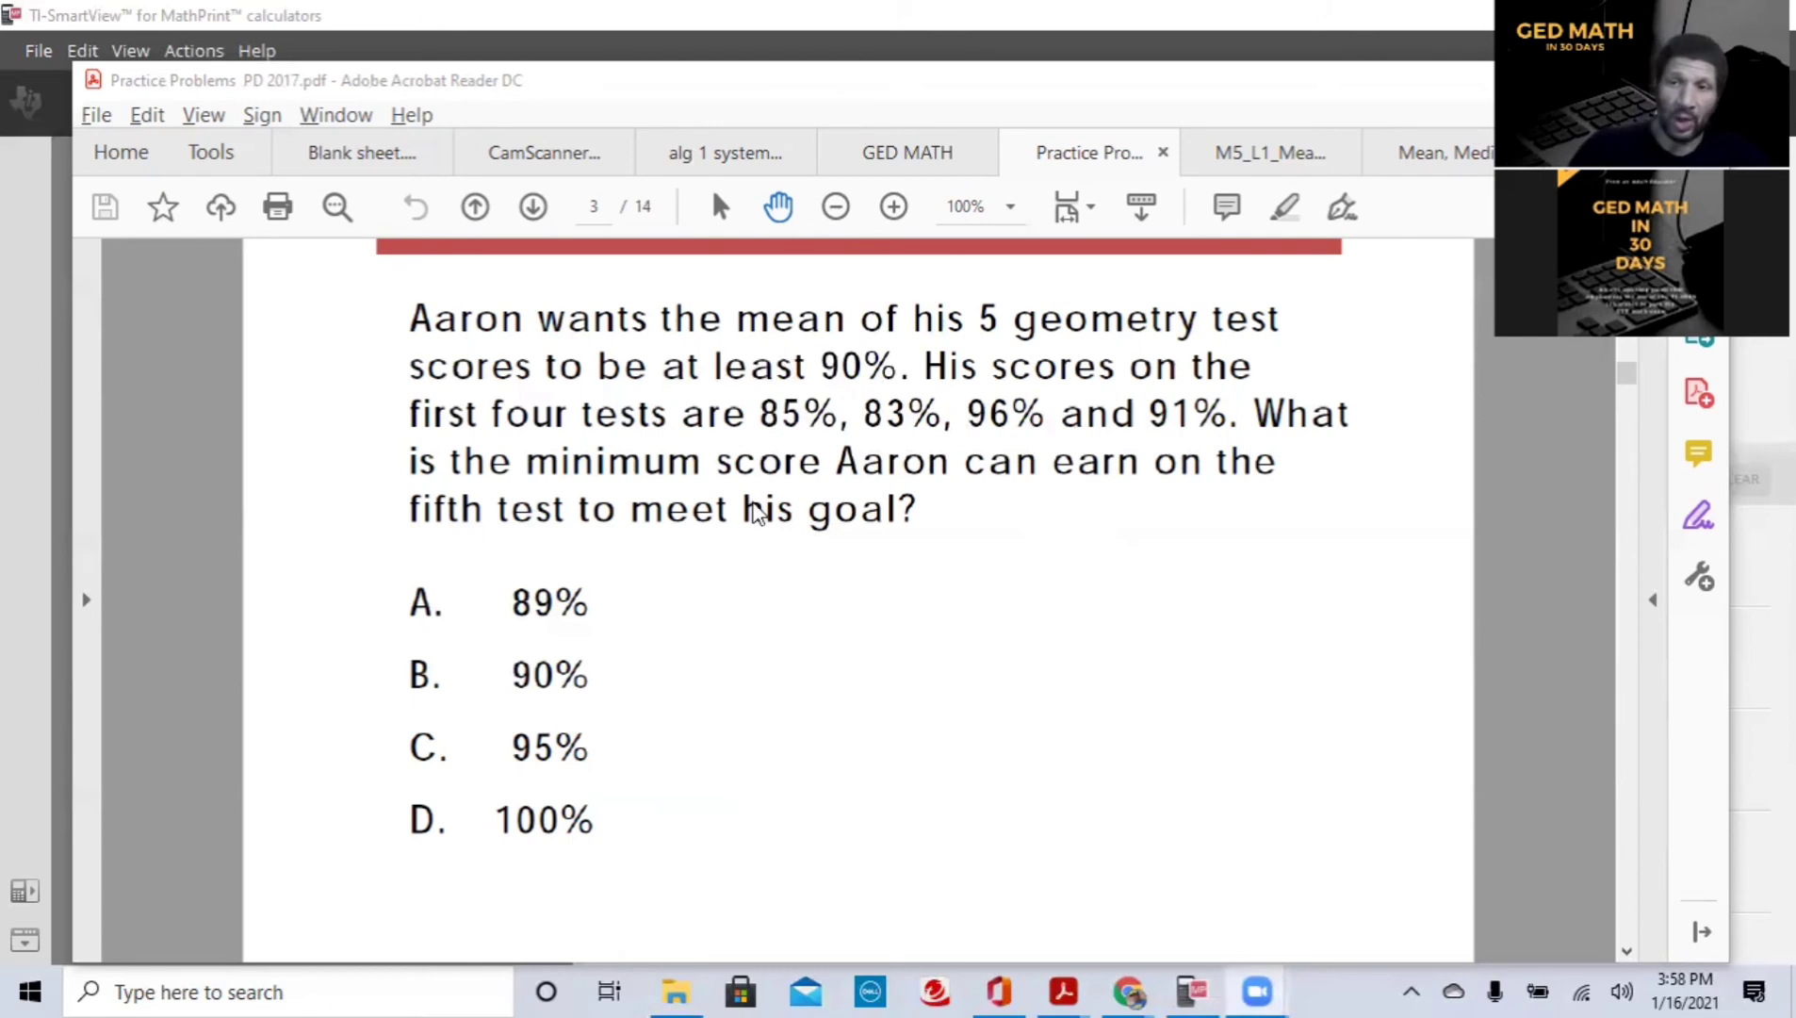
Step: Back on the calculator, compute 90 × 5 = 450
key("alt+Tab")
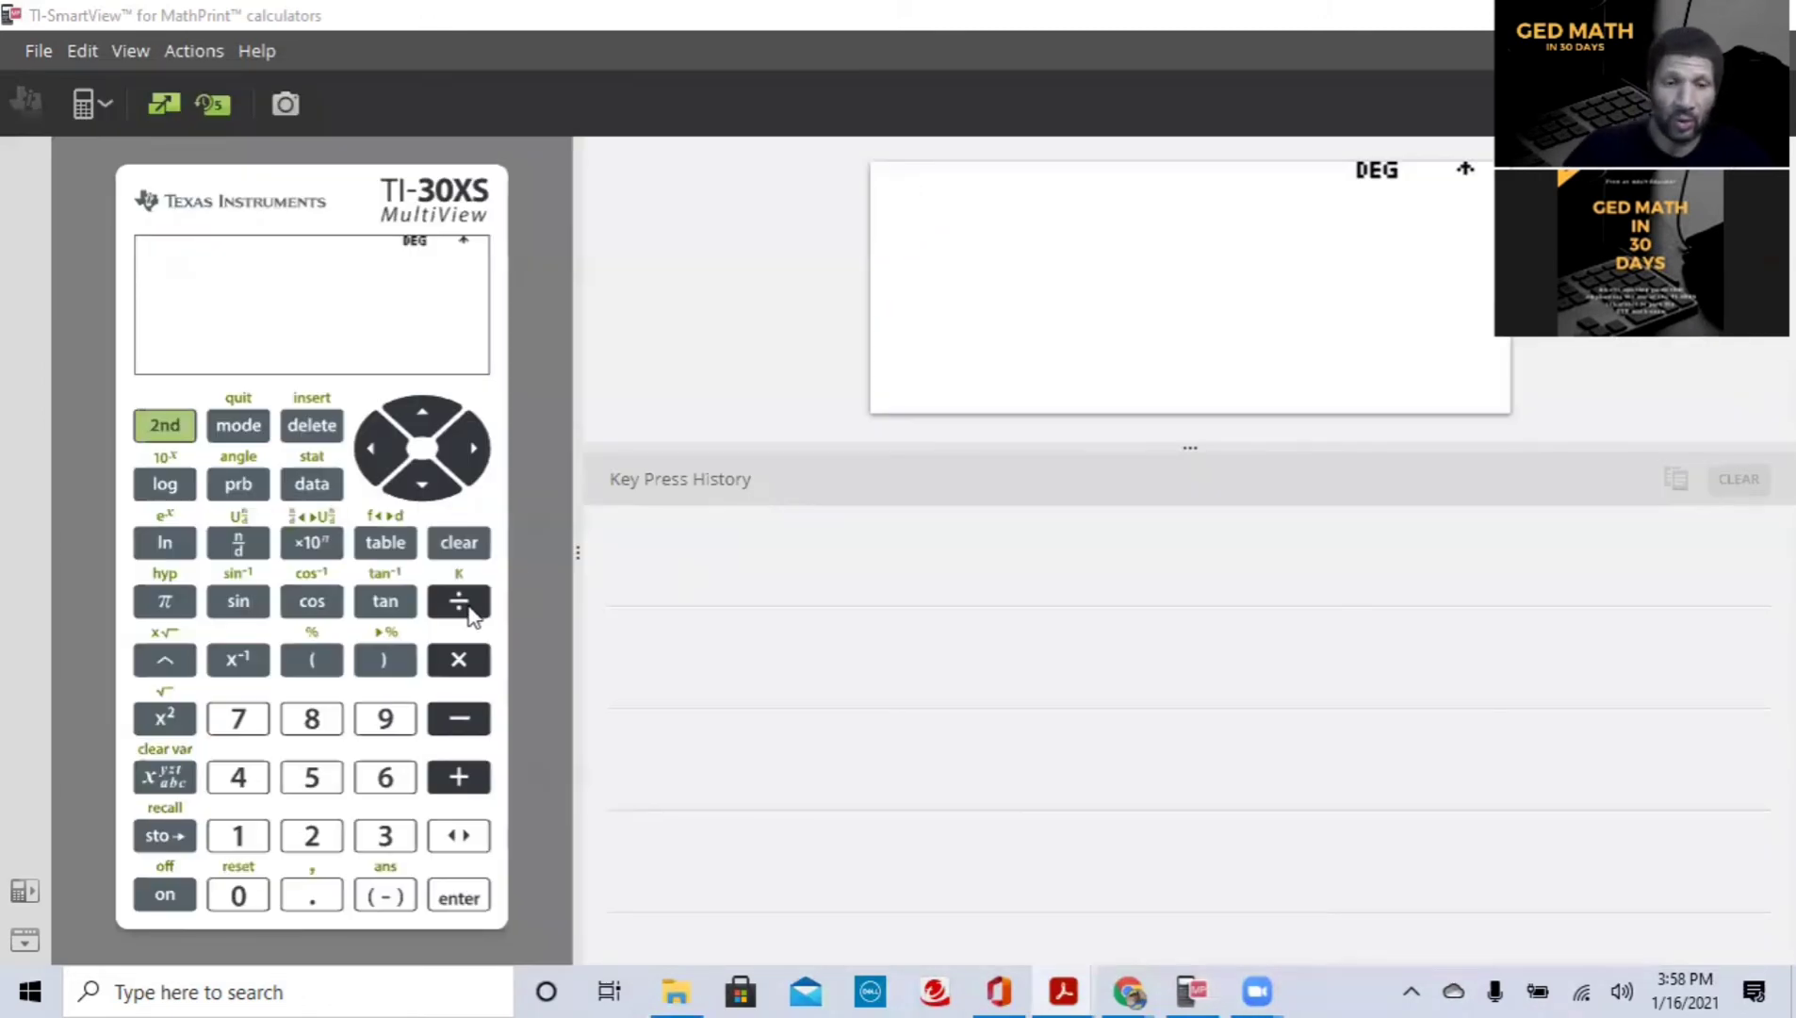
left_click(385, 719)
left_click(239, 895)
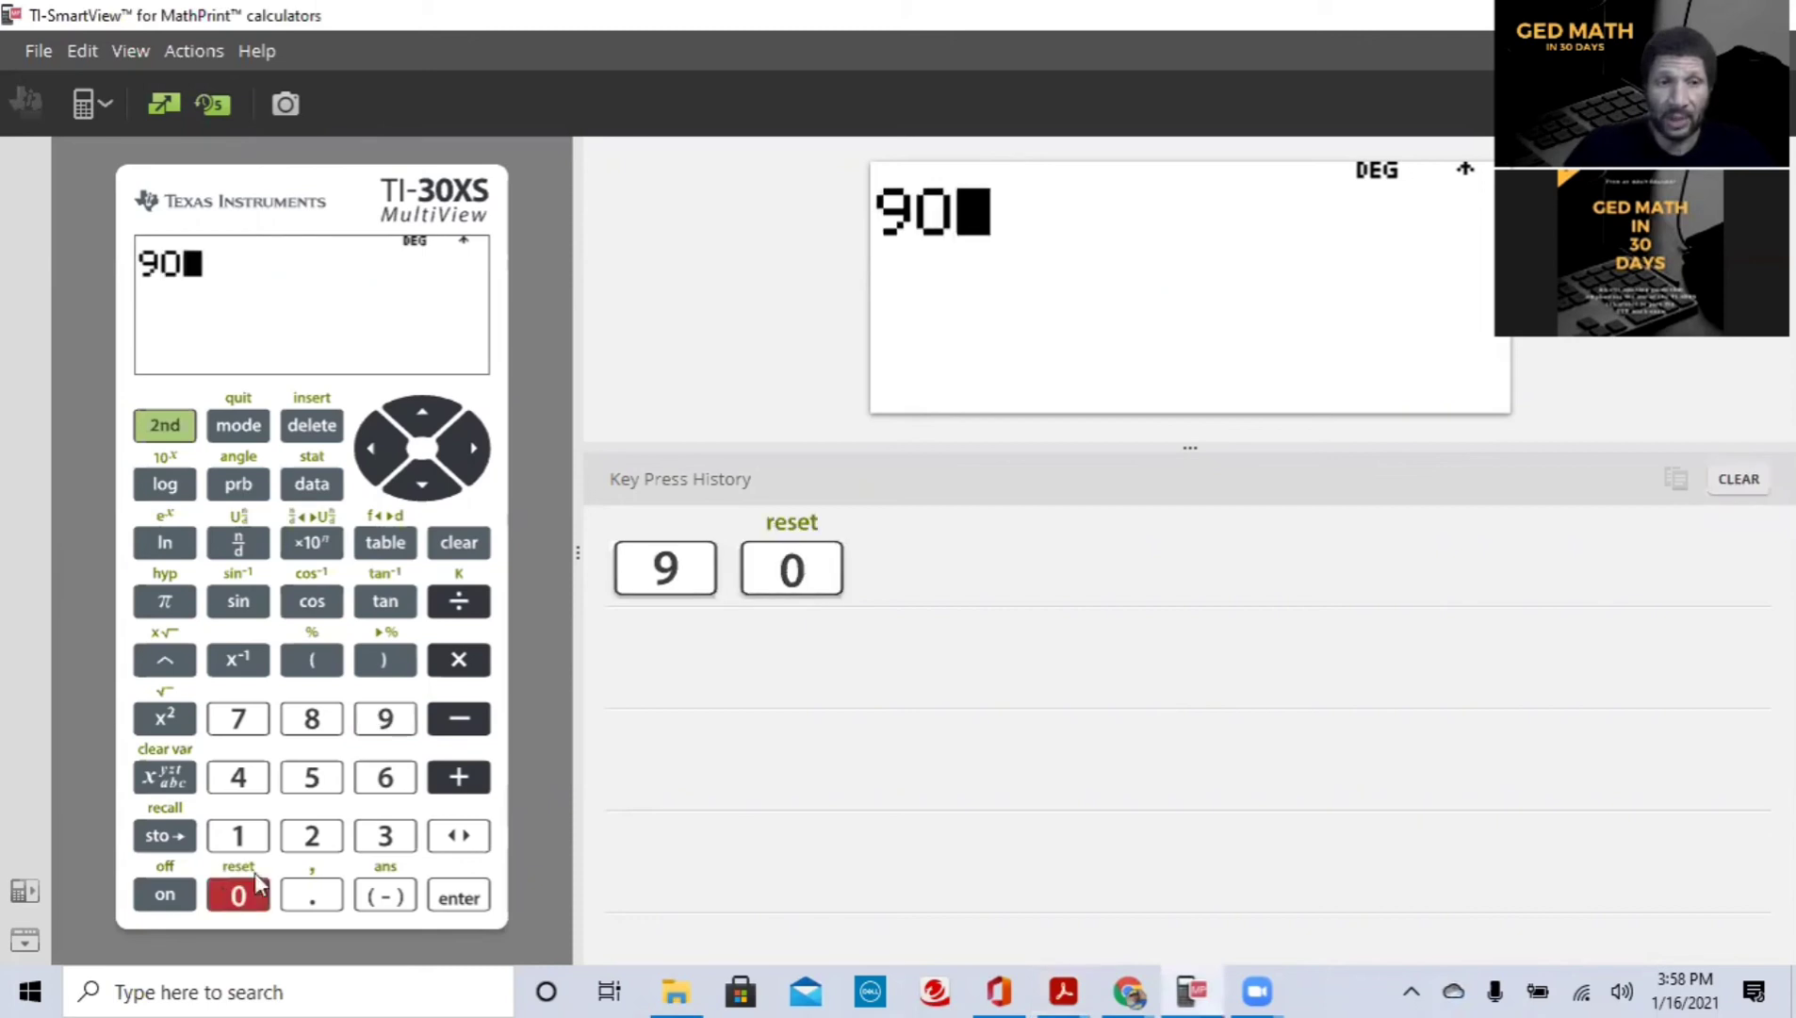
left_click(459, 661)
left_click(312, 777)
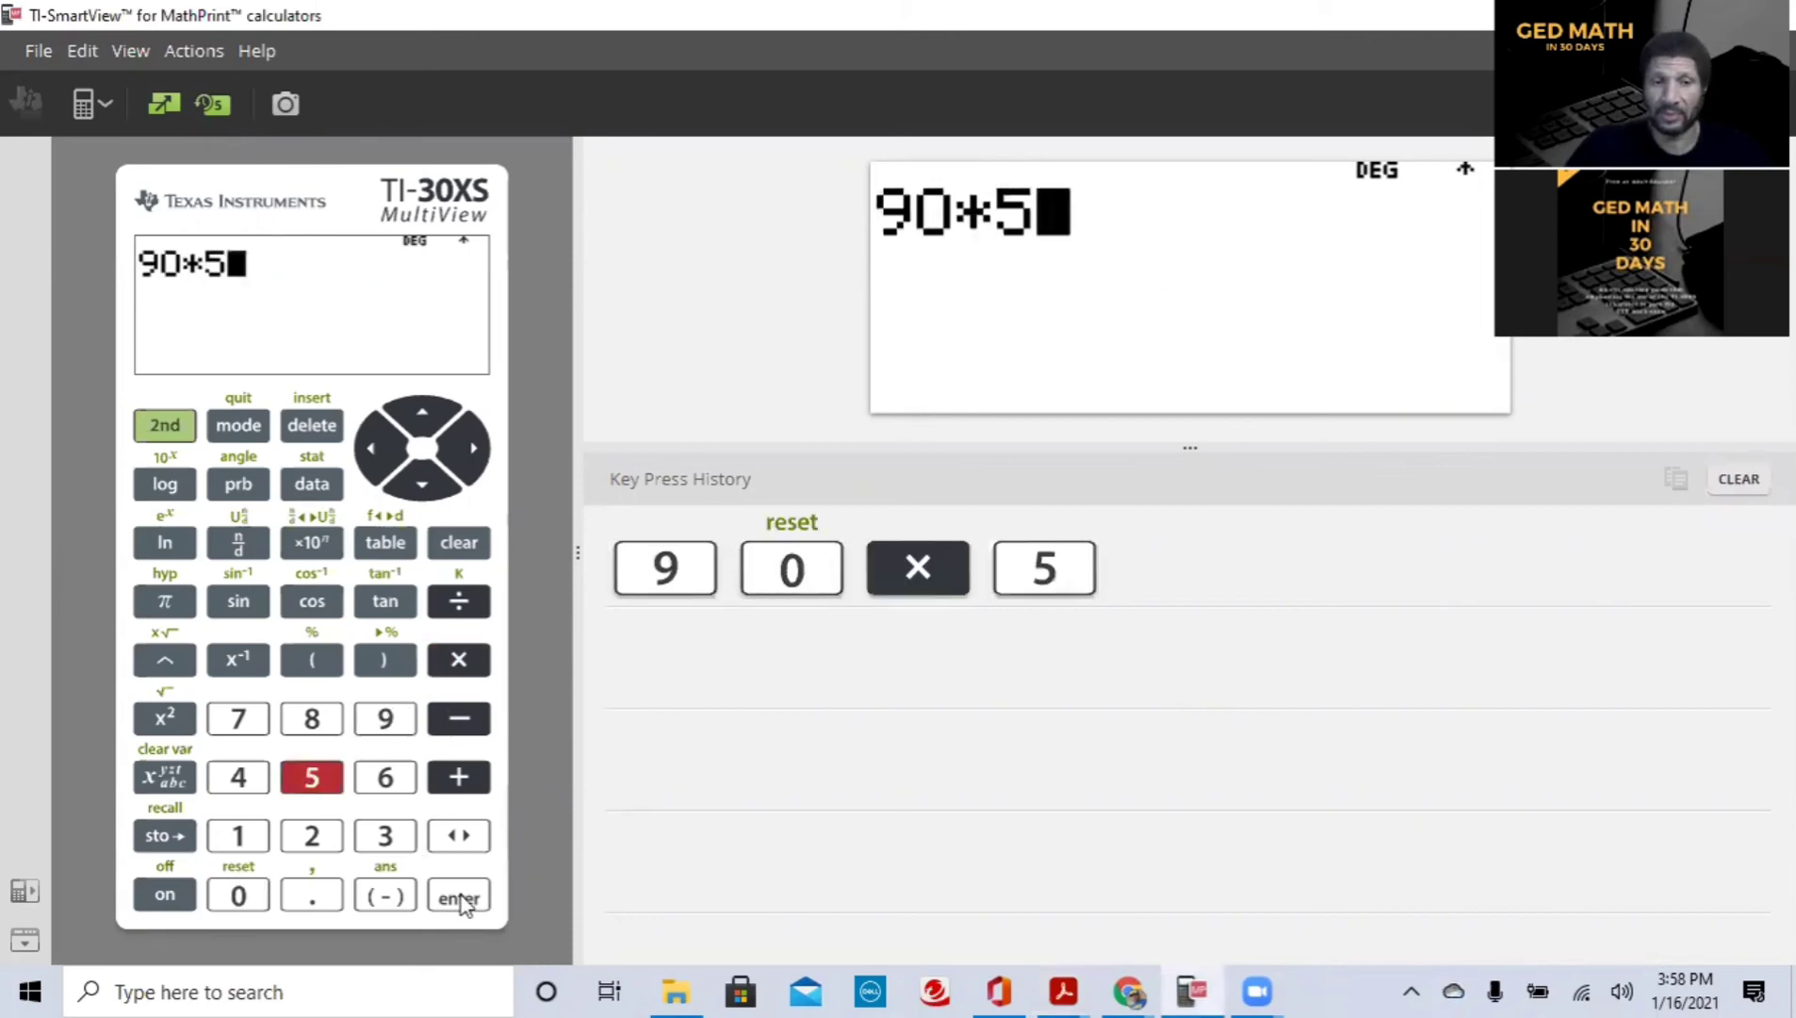
left_click(460, 900)
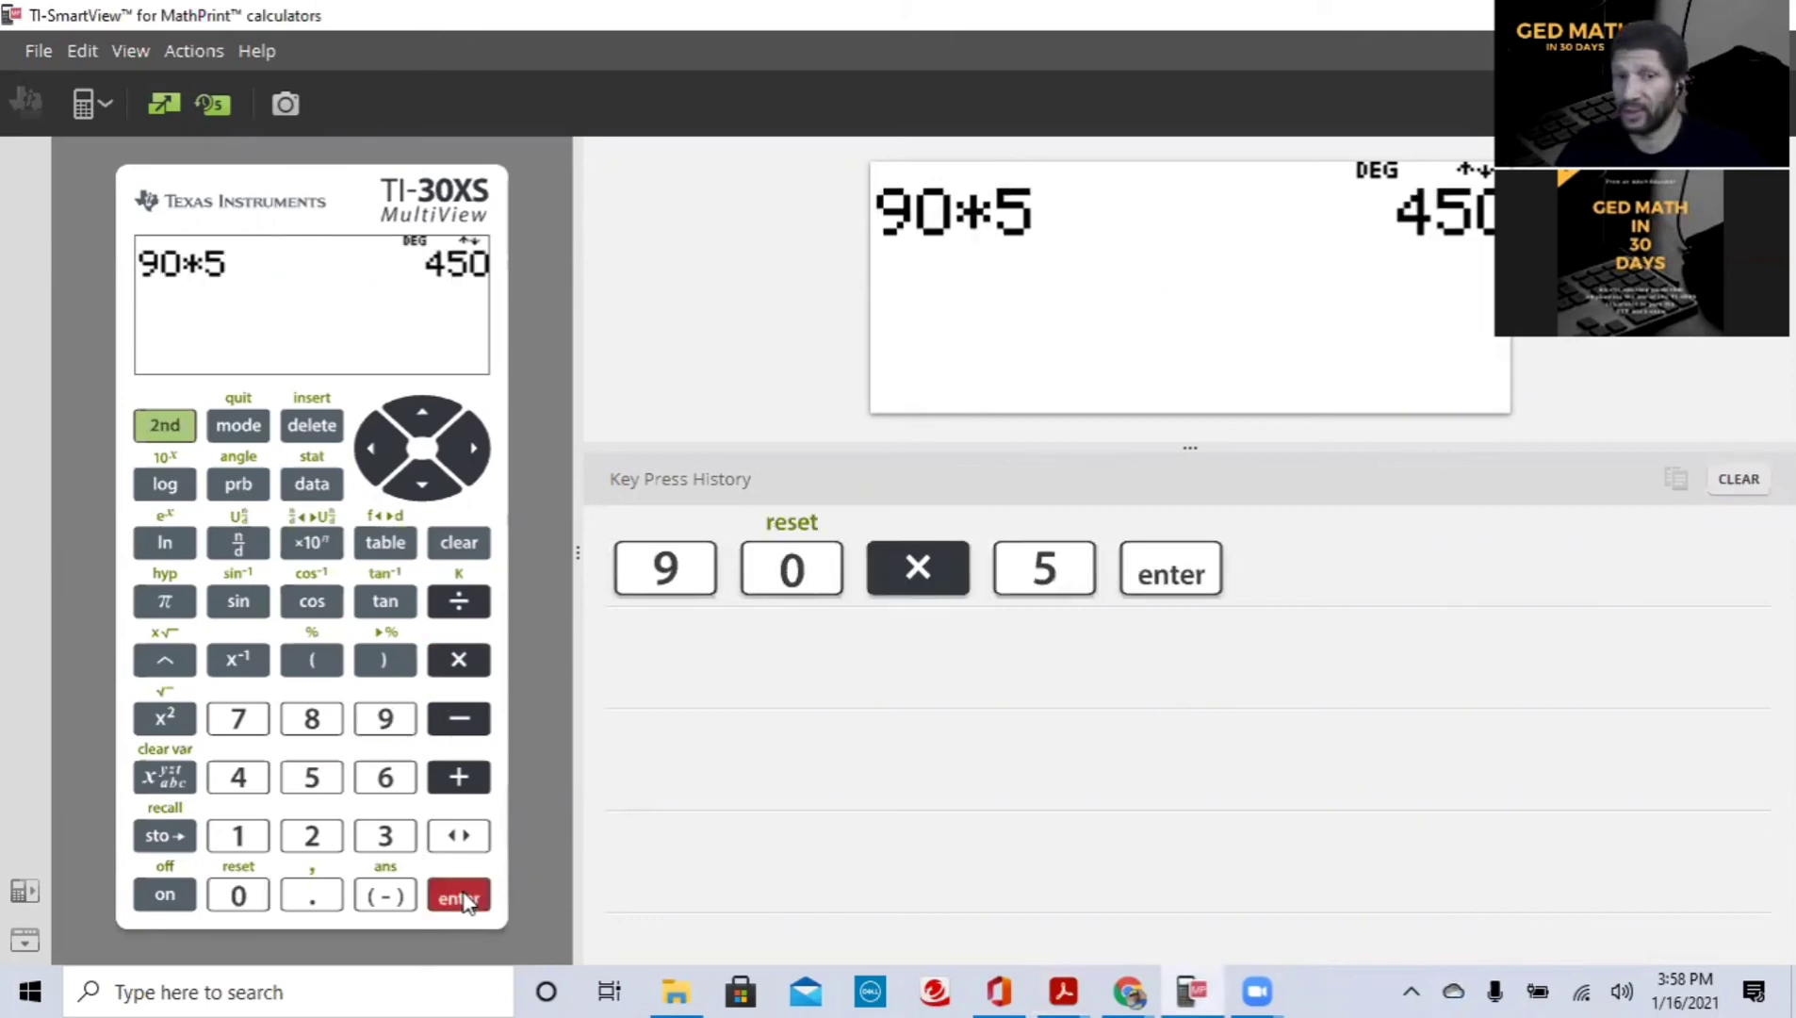
Step: Subtract (85 + 83 + 96 + 91) from the answer to get the fifth score, 95
left_click(459, 719)
left_click(313, 658)
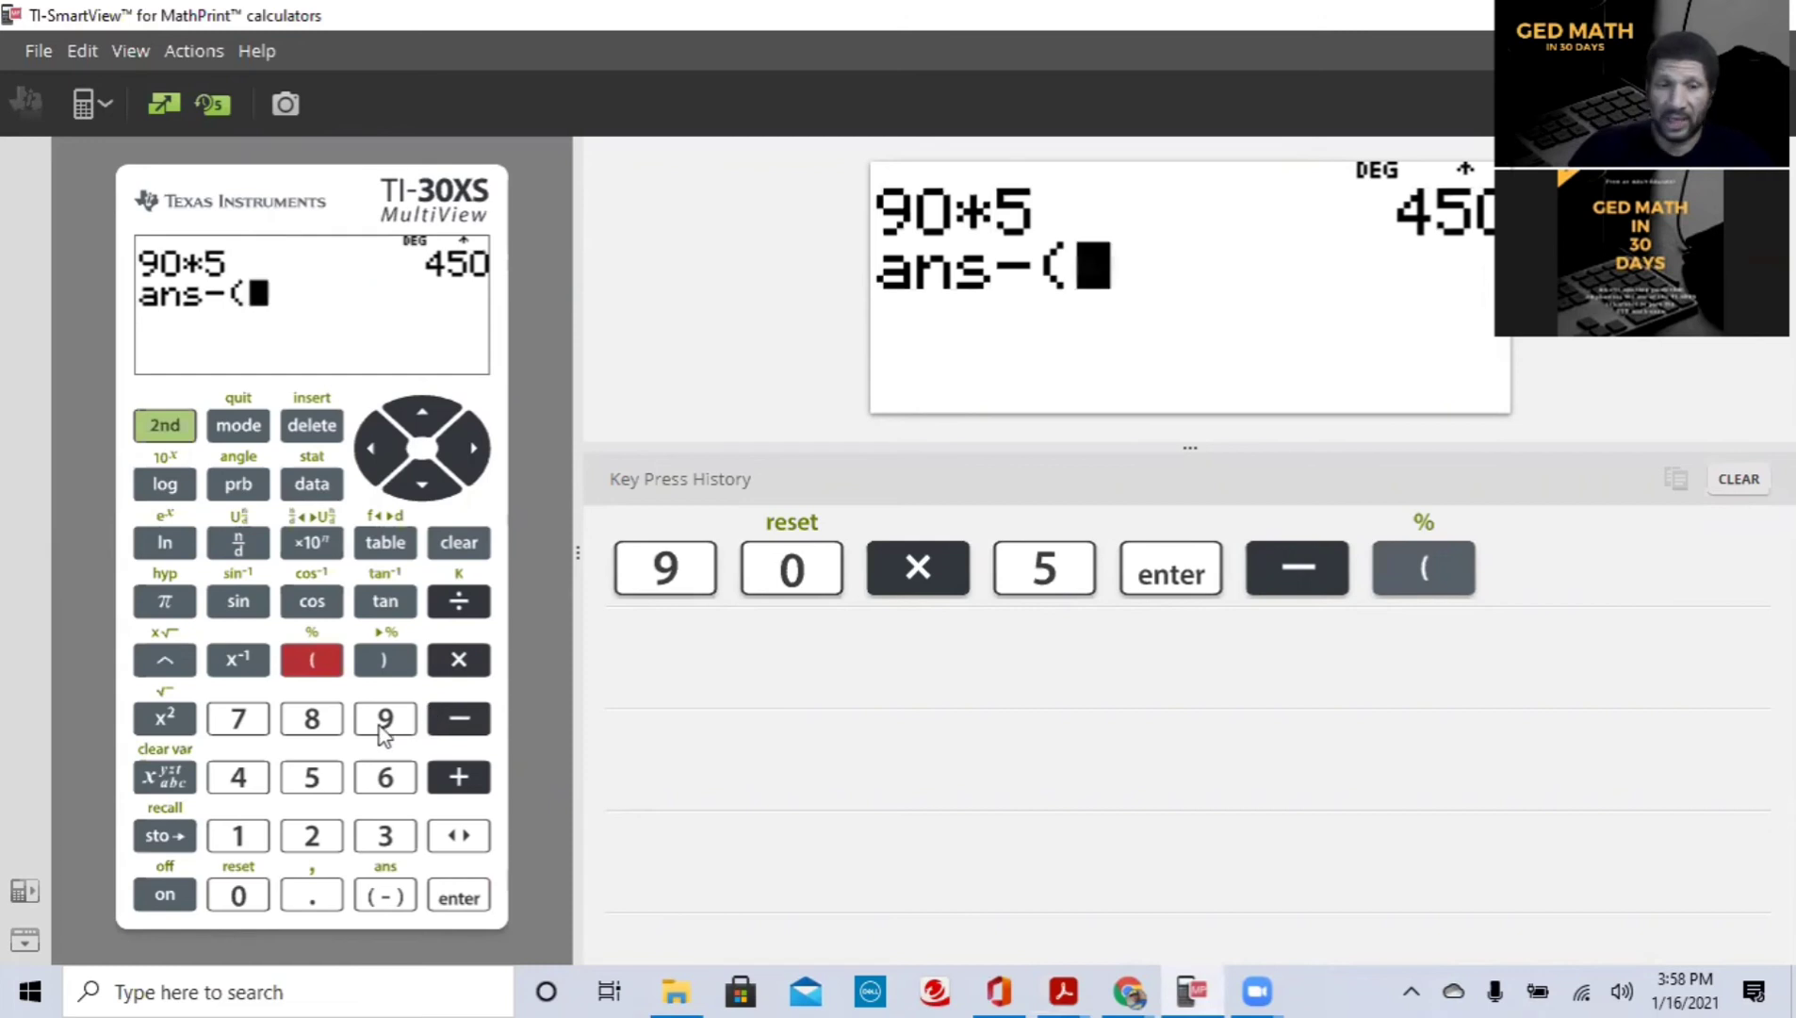
left_click(312, 719)
left_click(312, 778)
left_click(459, 778)
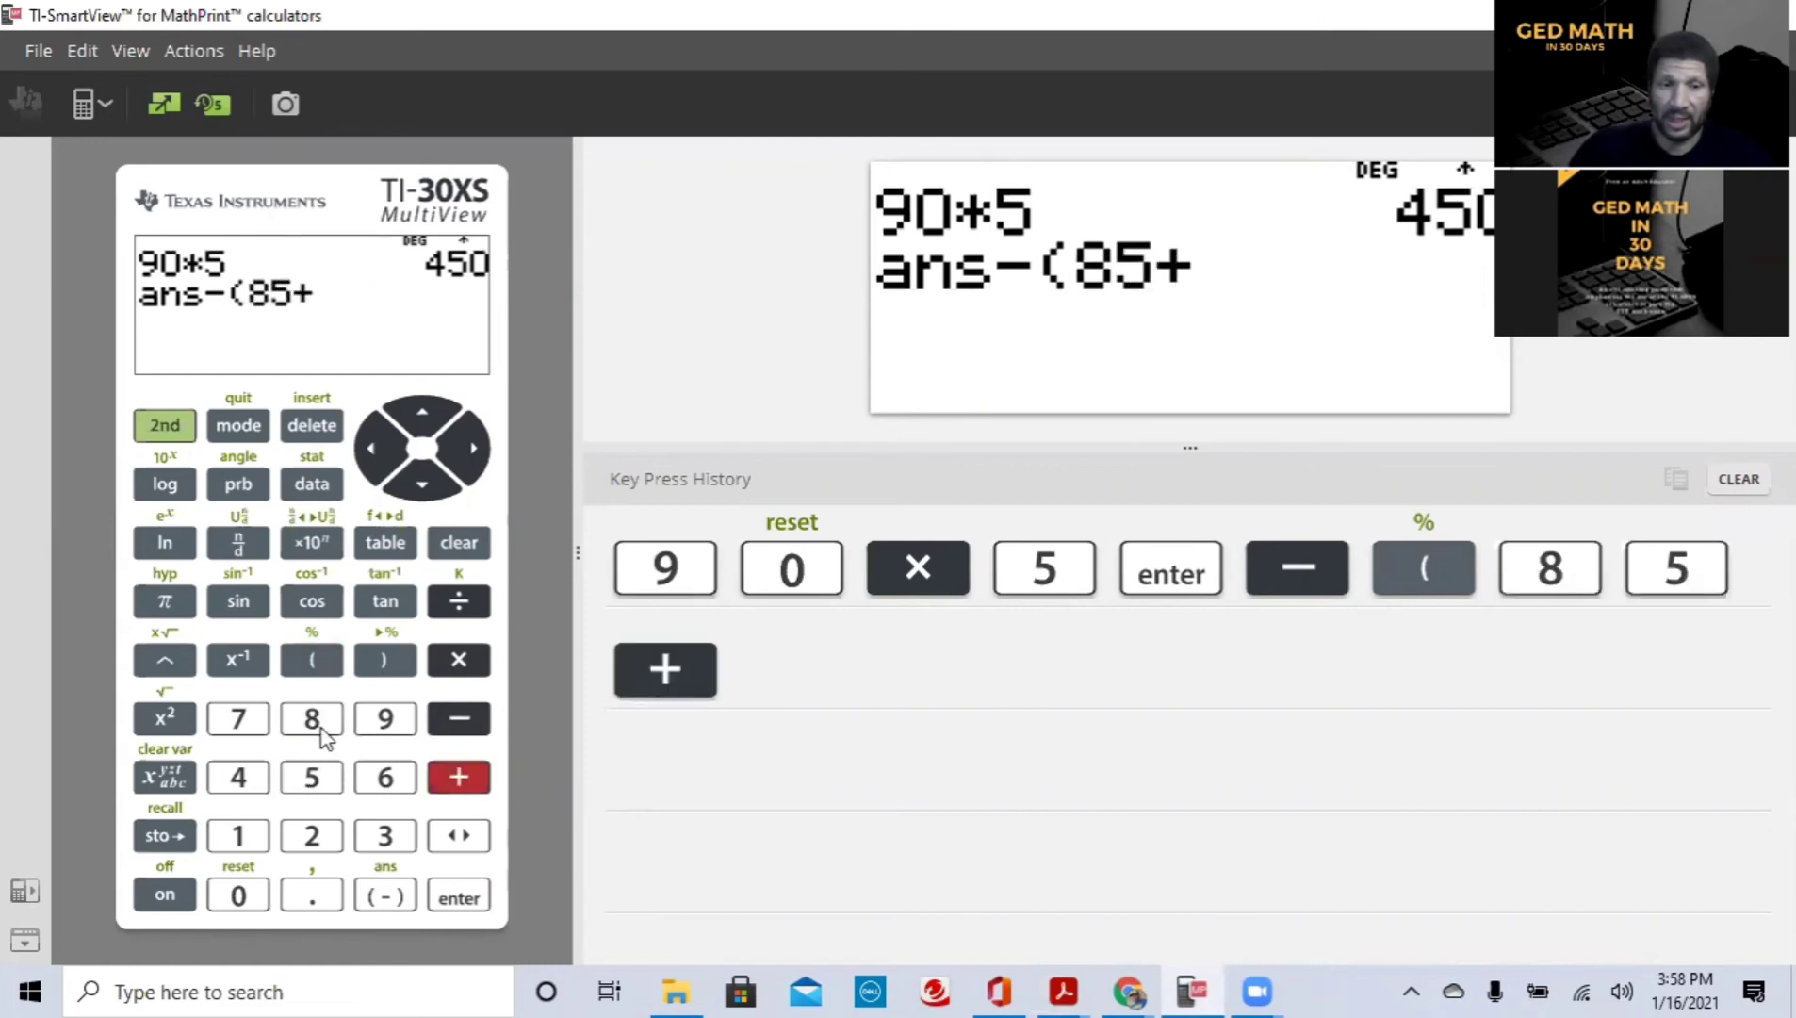
left_click(312, 719)
left_click(384, 835)
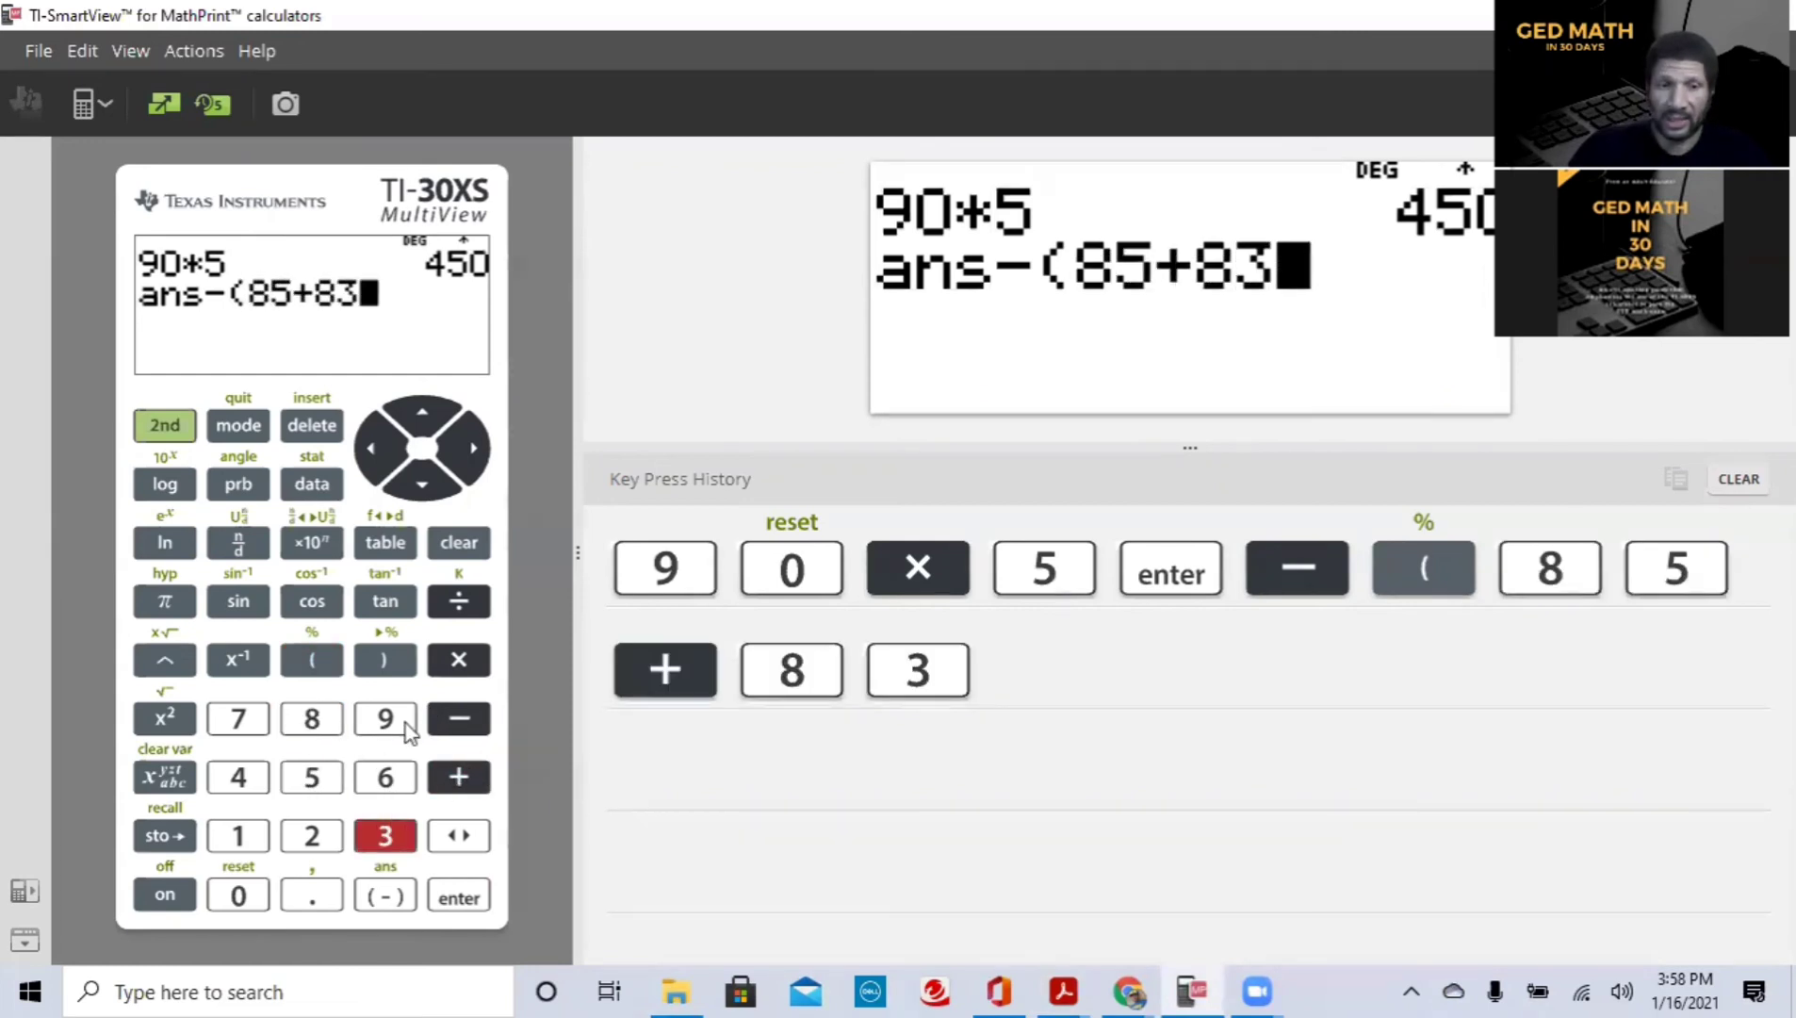
left_click(459, 778)
left_click(386, 719)
left_click(382, 777)
left_click(459, 777)
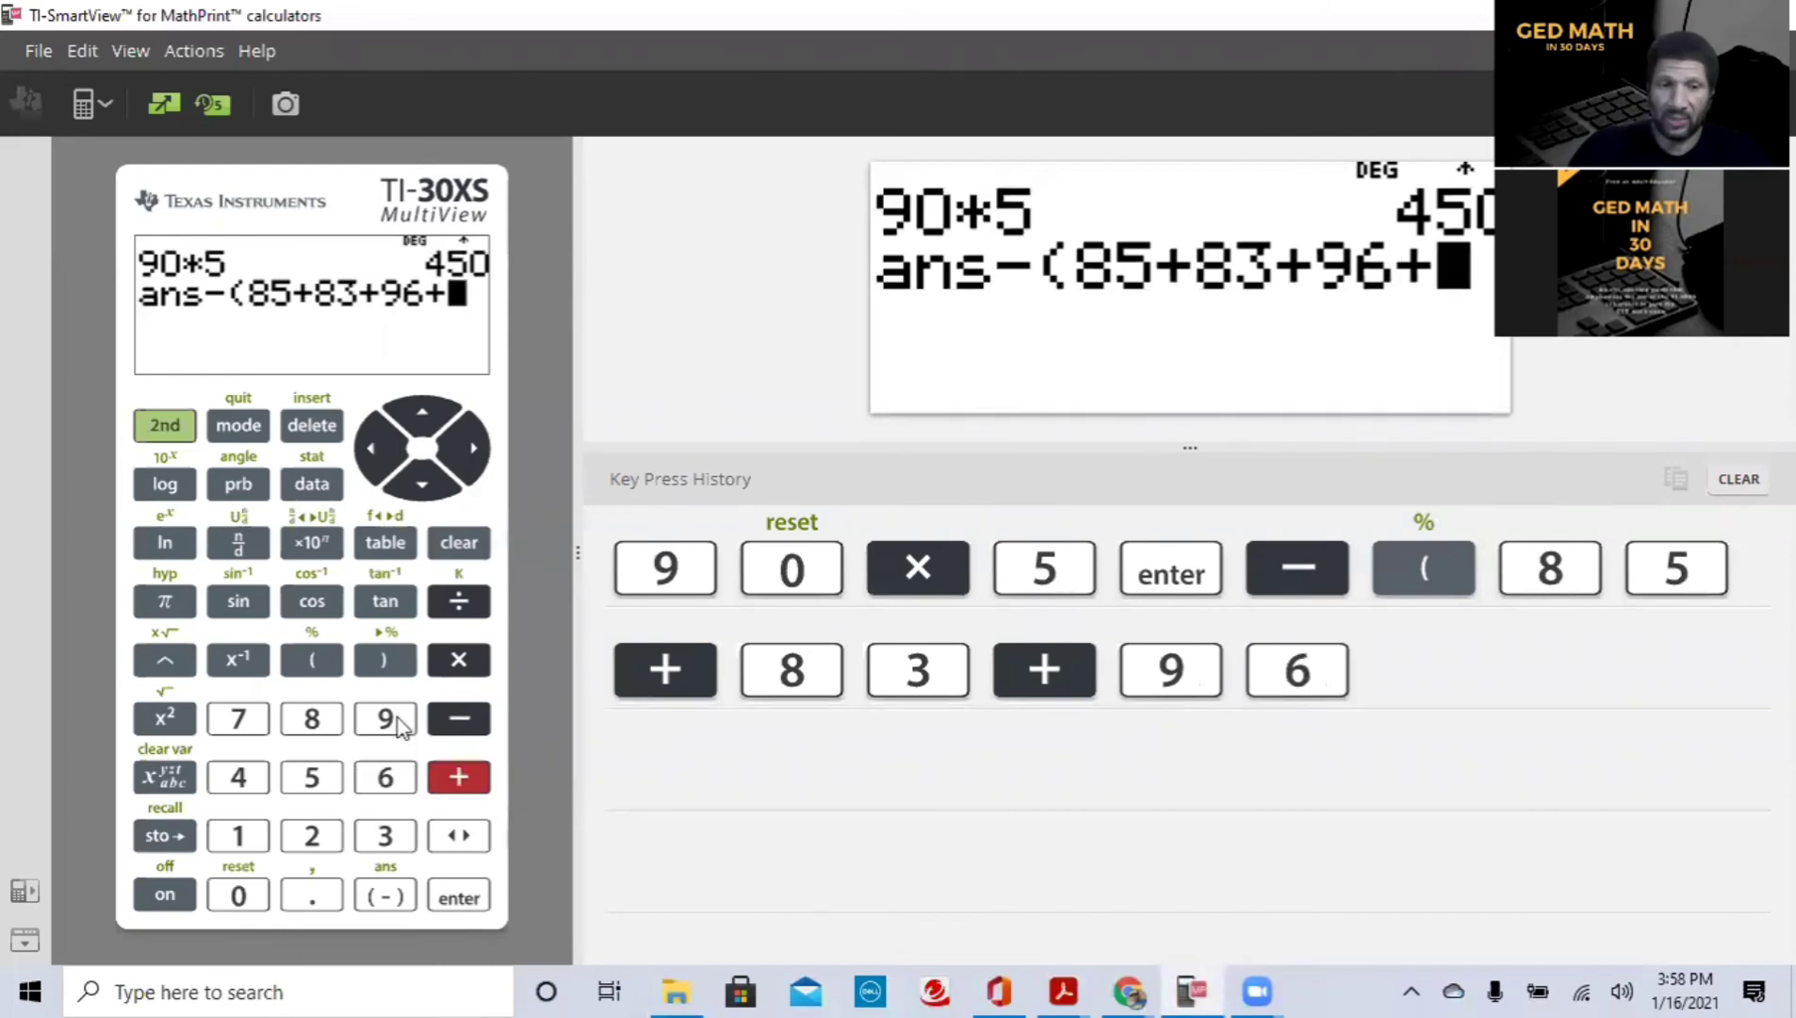
left_click(385, 719)
left_click(238, 835)
left_click(383, 660)
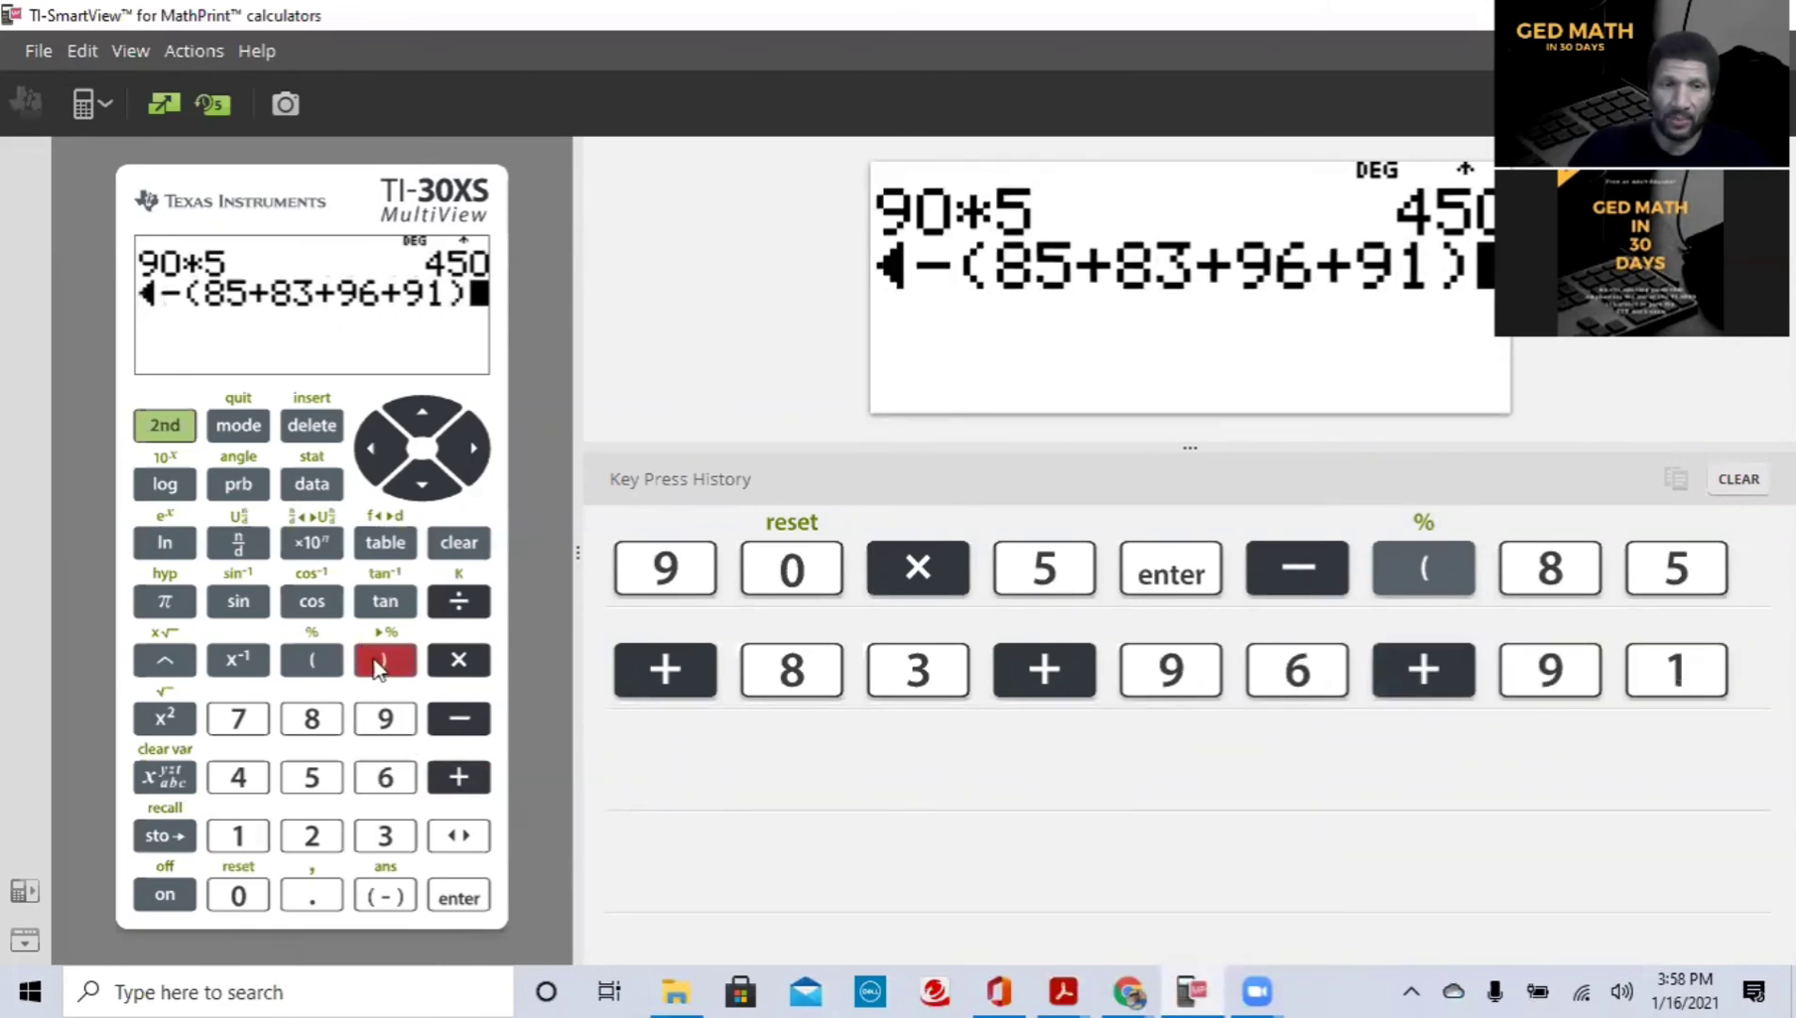
left_click(459, 897)
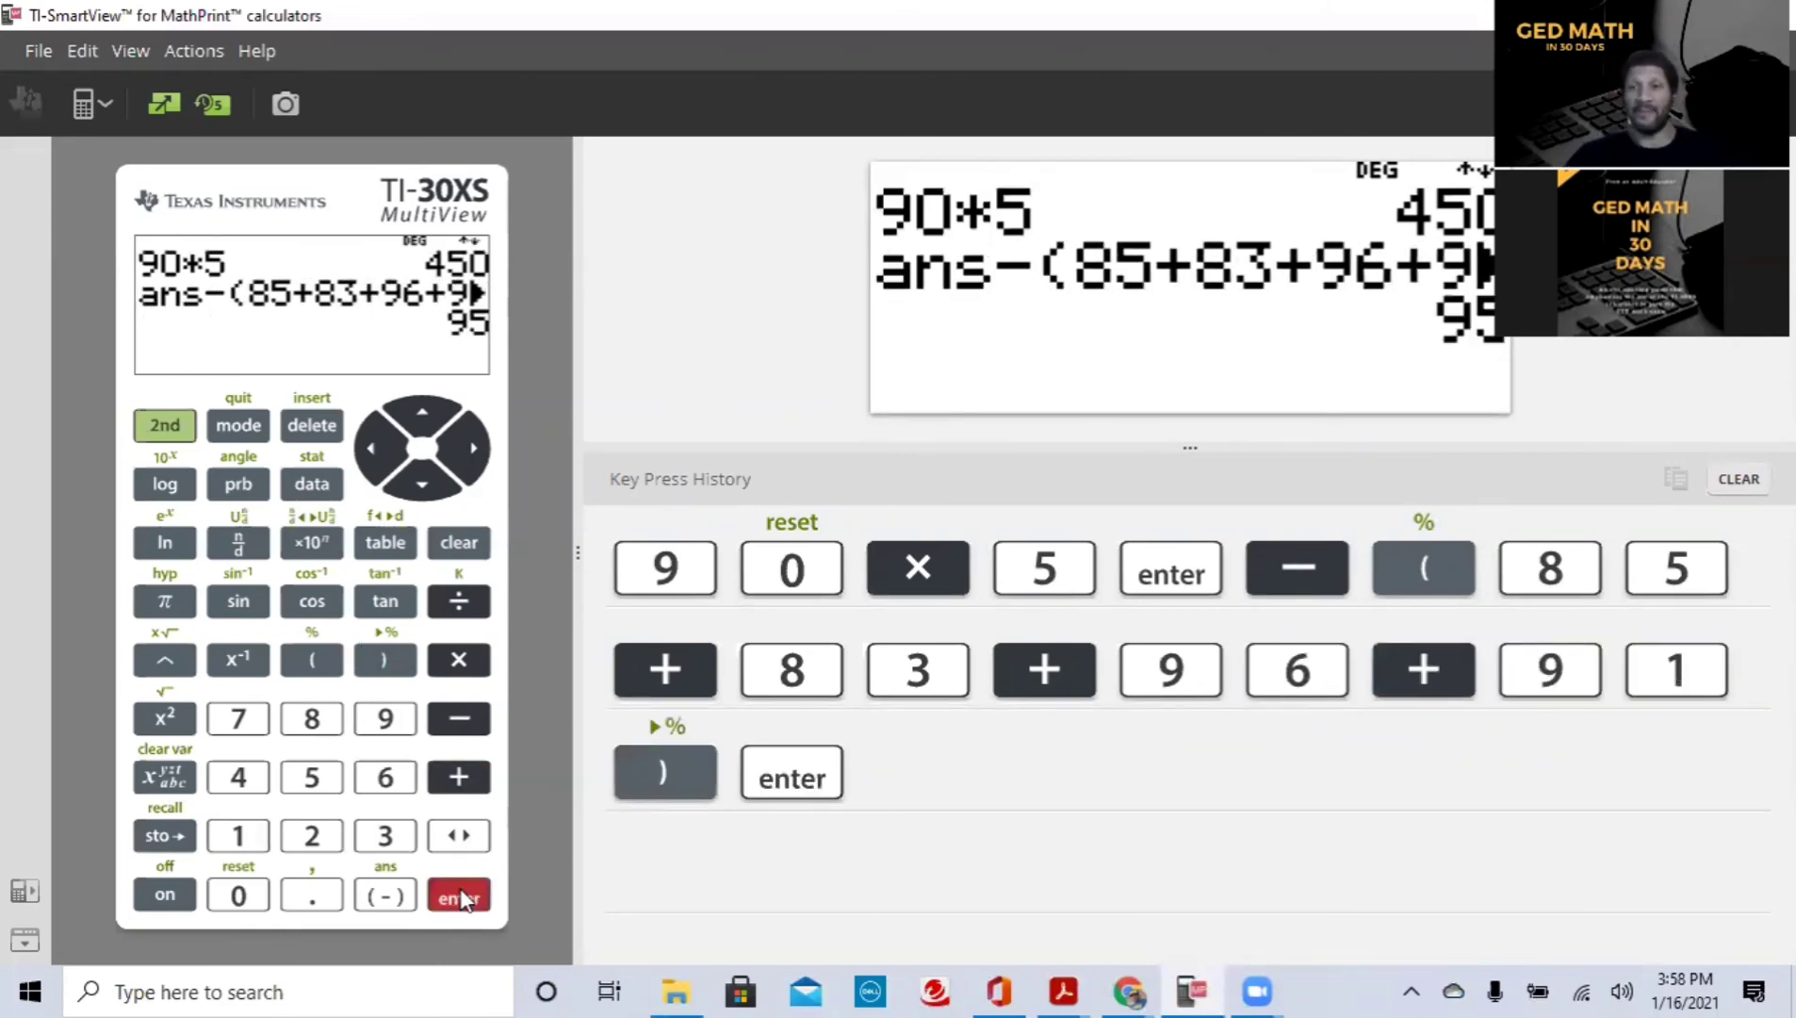